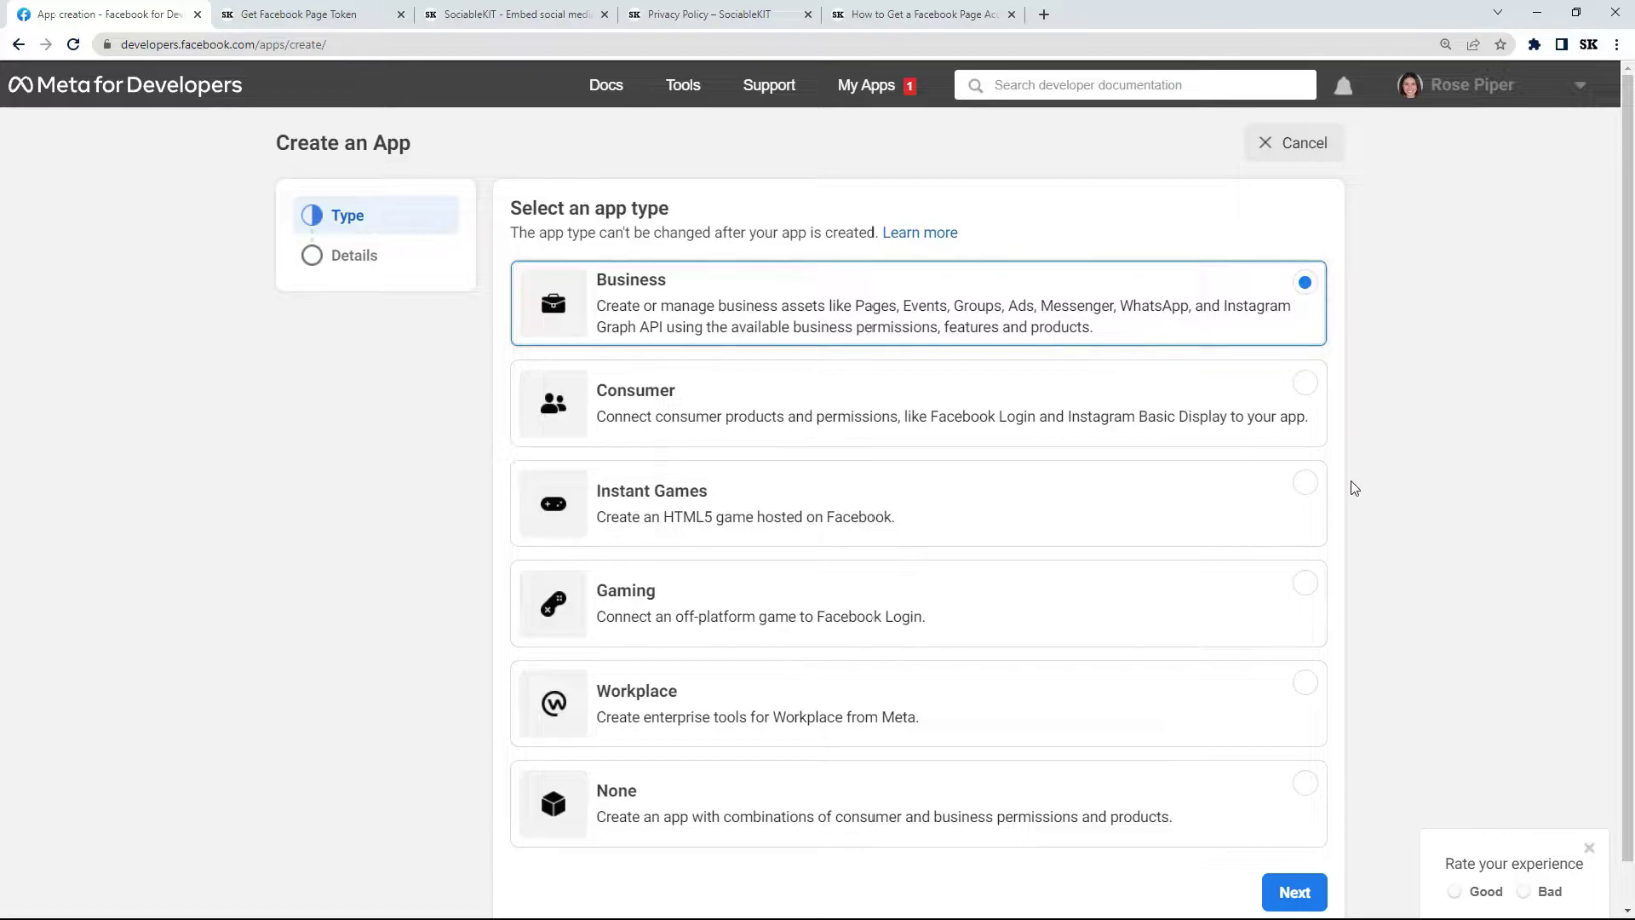
Name the new Business app 'SK App' and replace its contact email with the support address.
click(1291, 890)
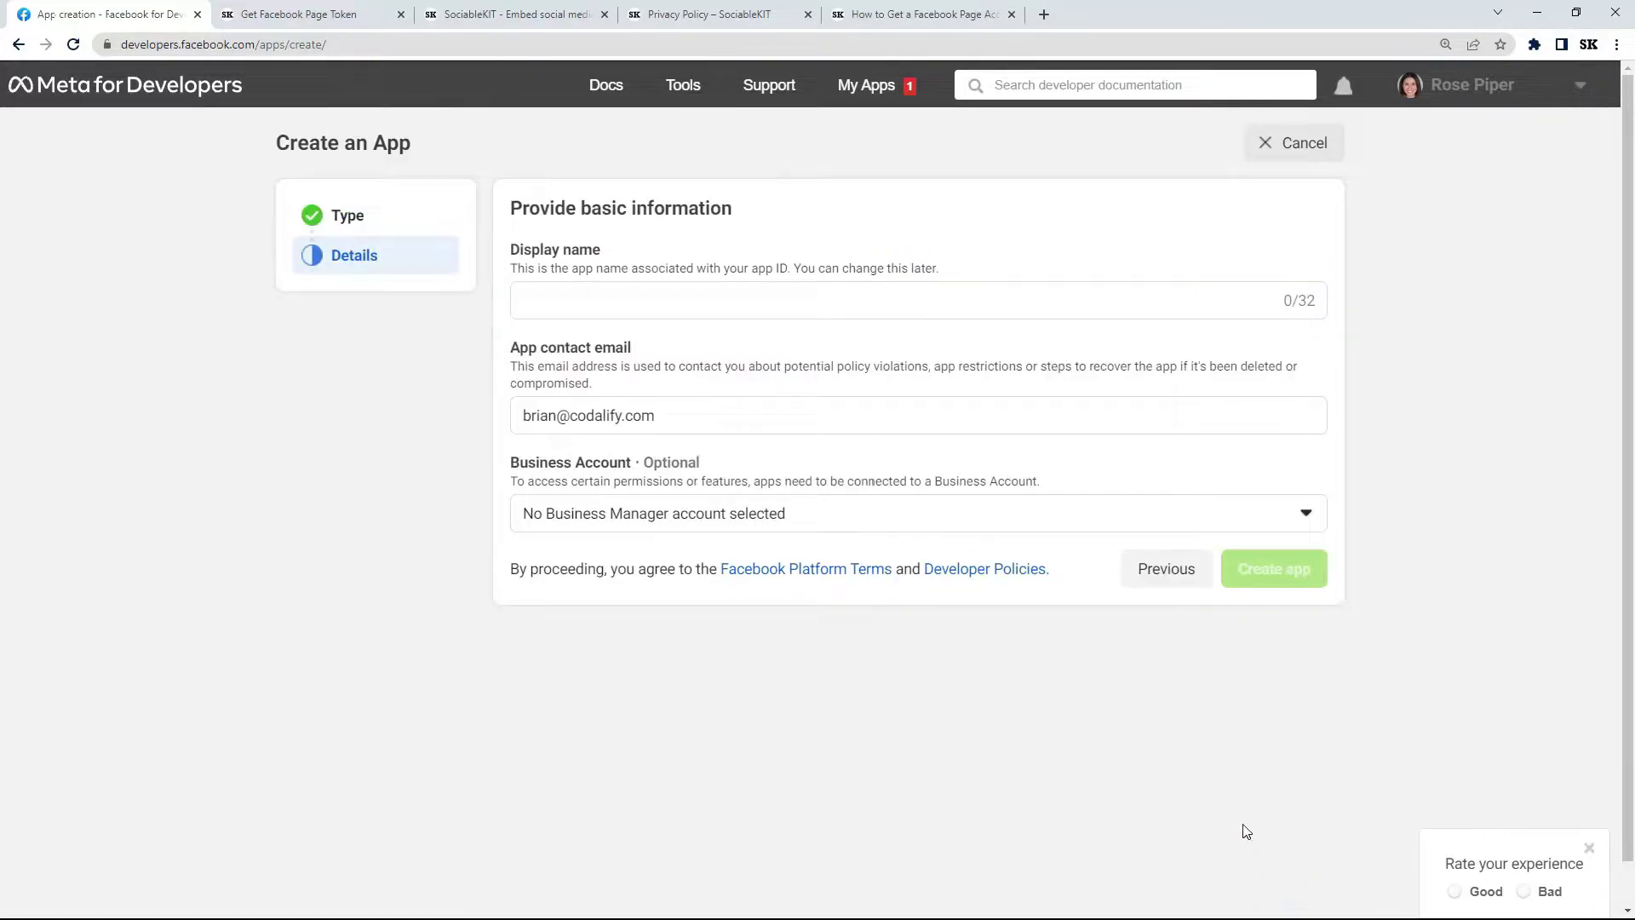
click(649, 299)
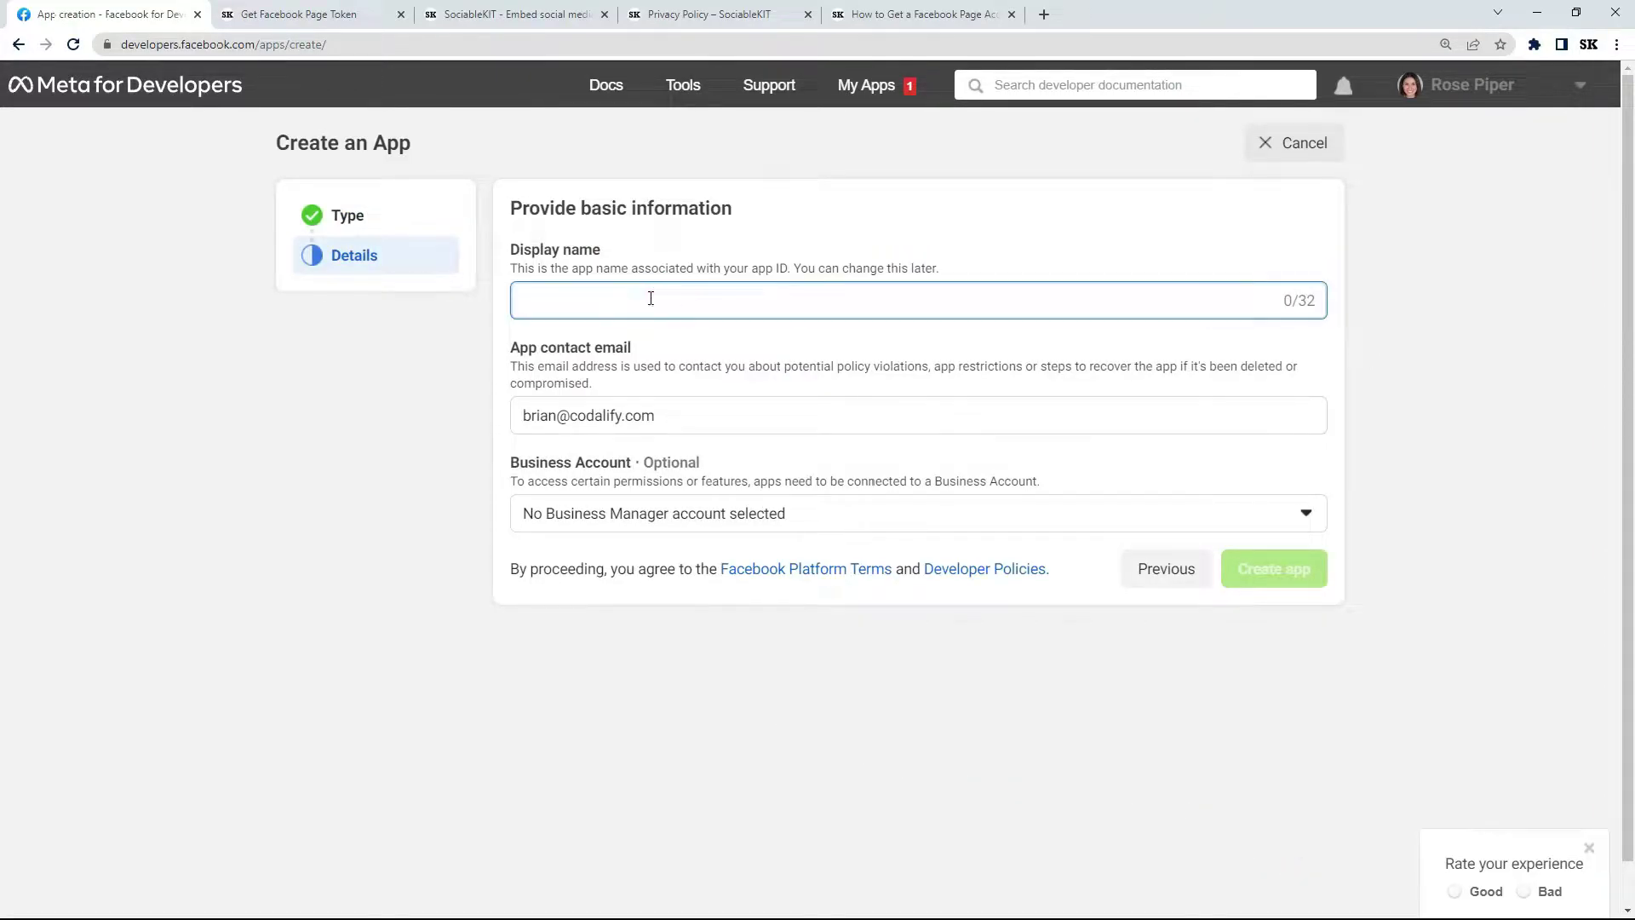
text(SK App)
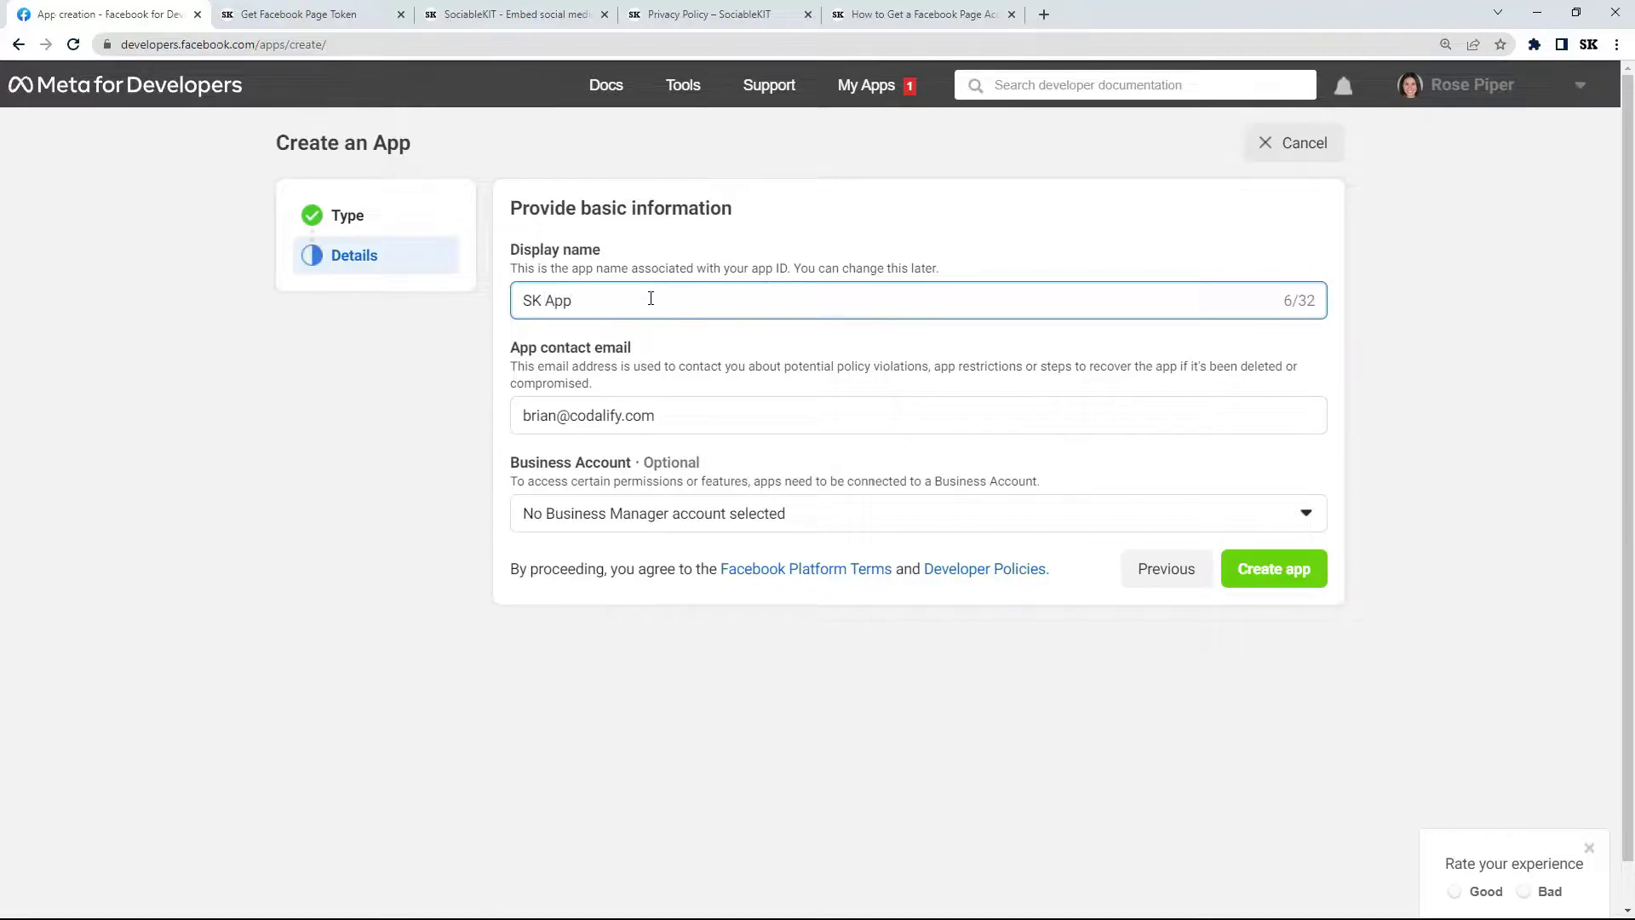
click(674, 407)
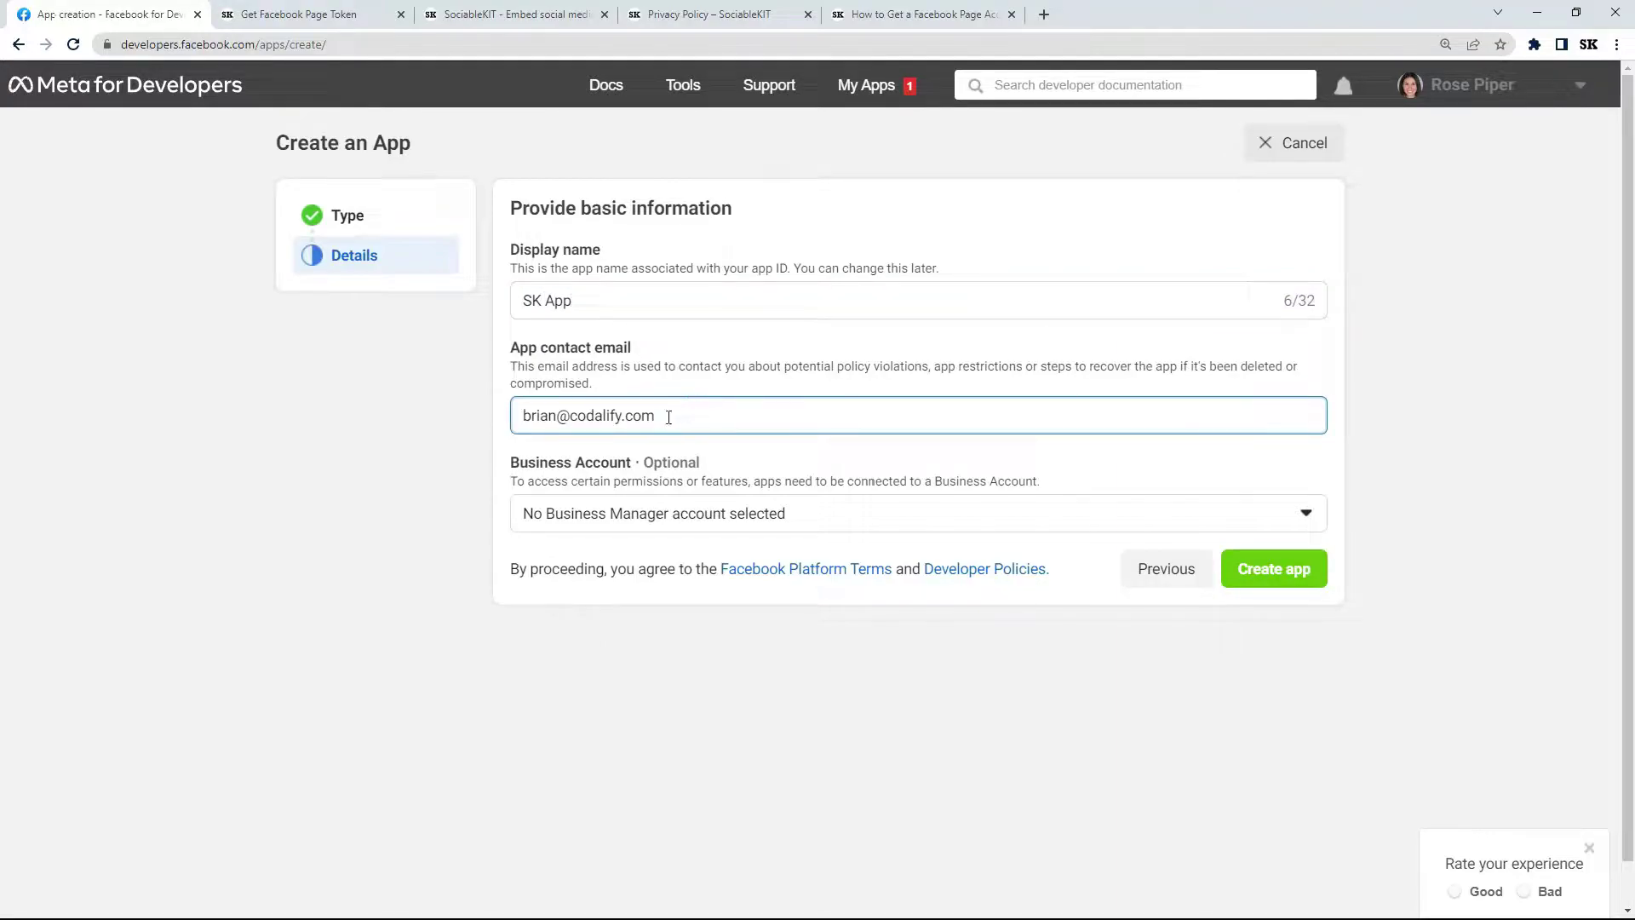
drag(673, 410, 520, 417)
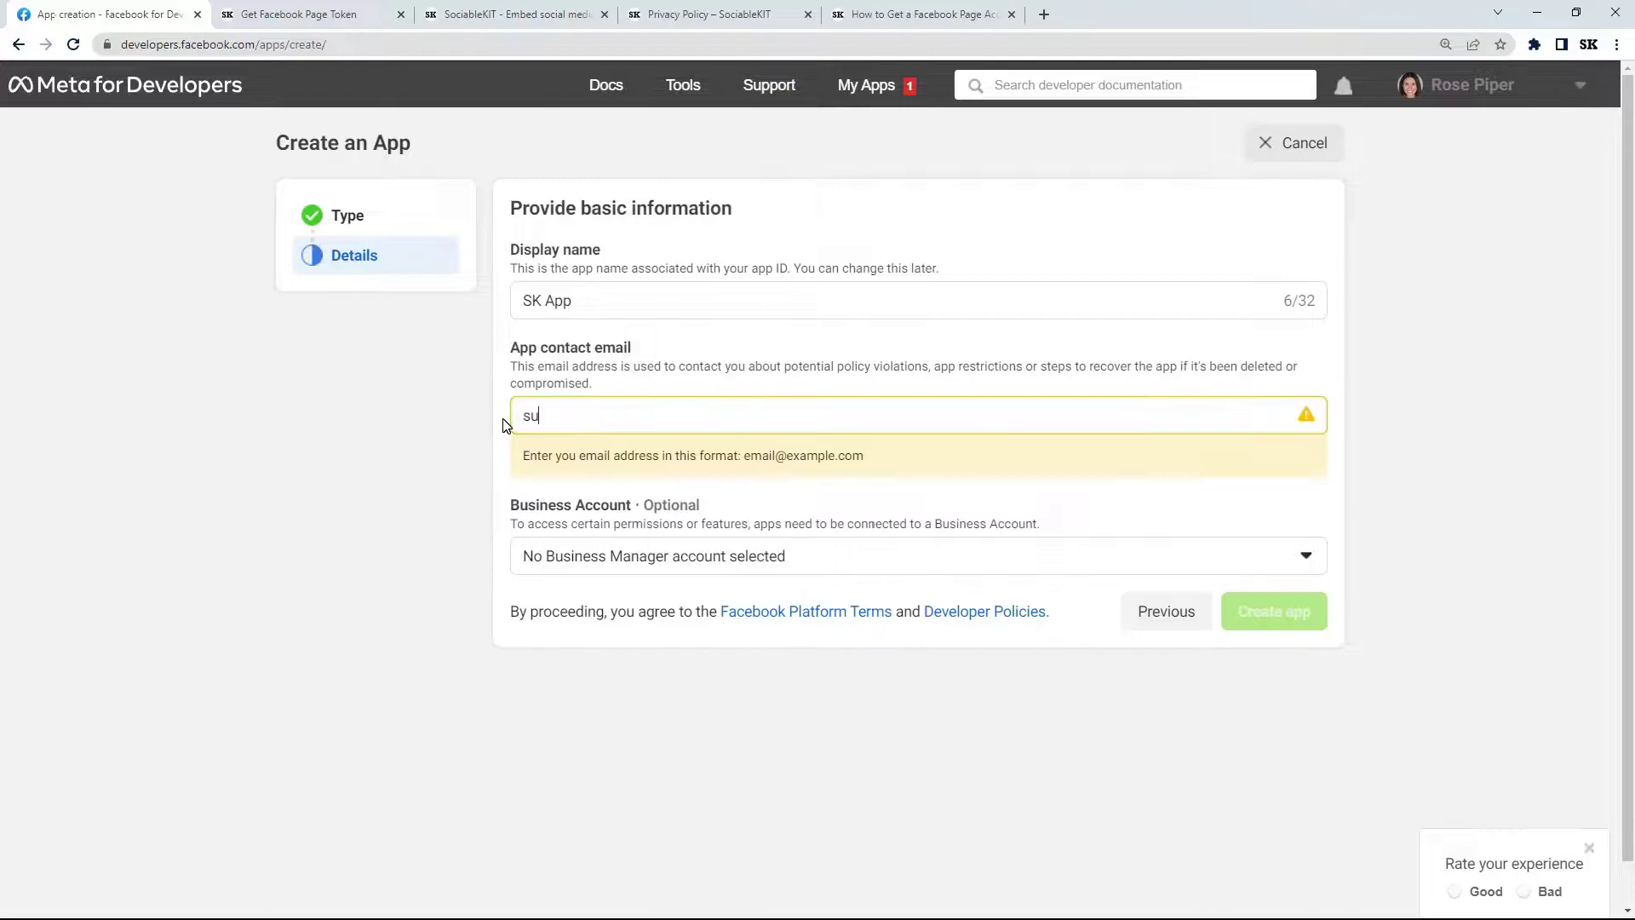
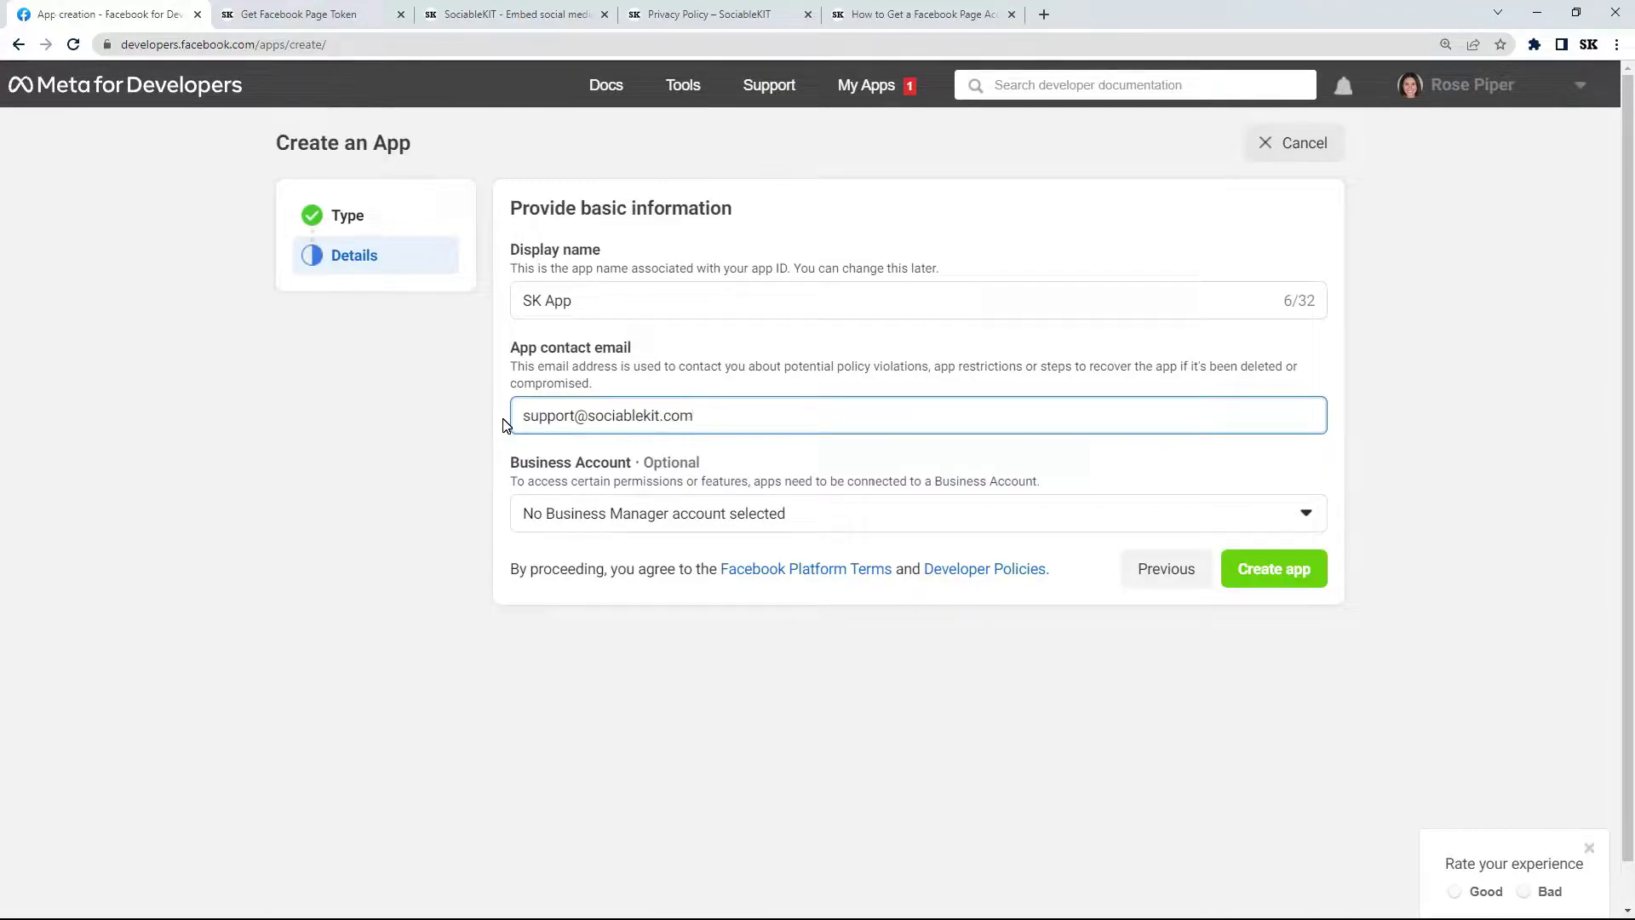
Create the app, confirming with the account password.
click(1259, 569)
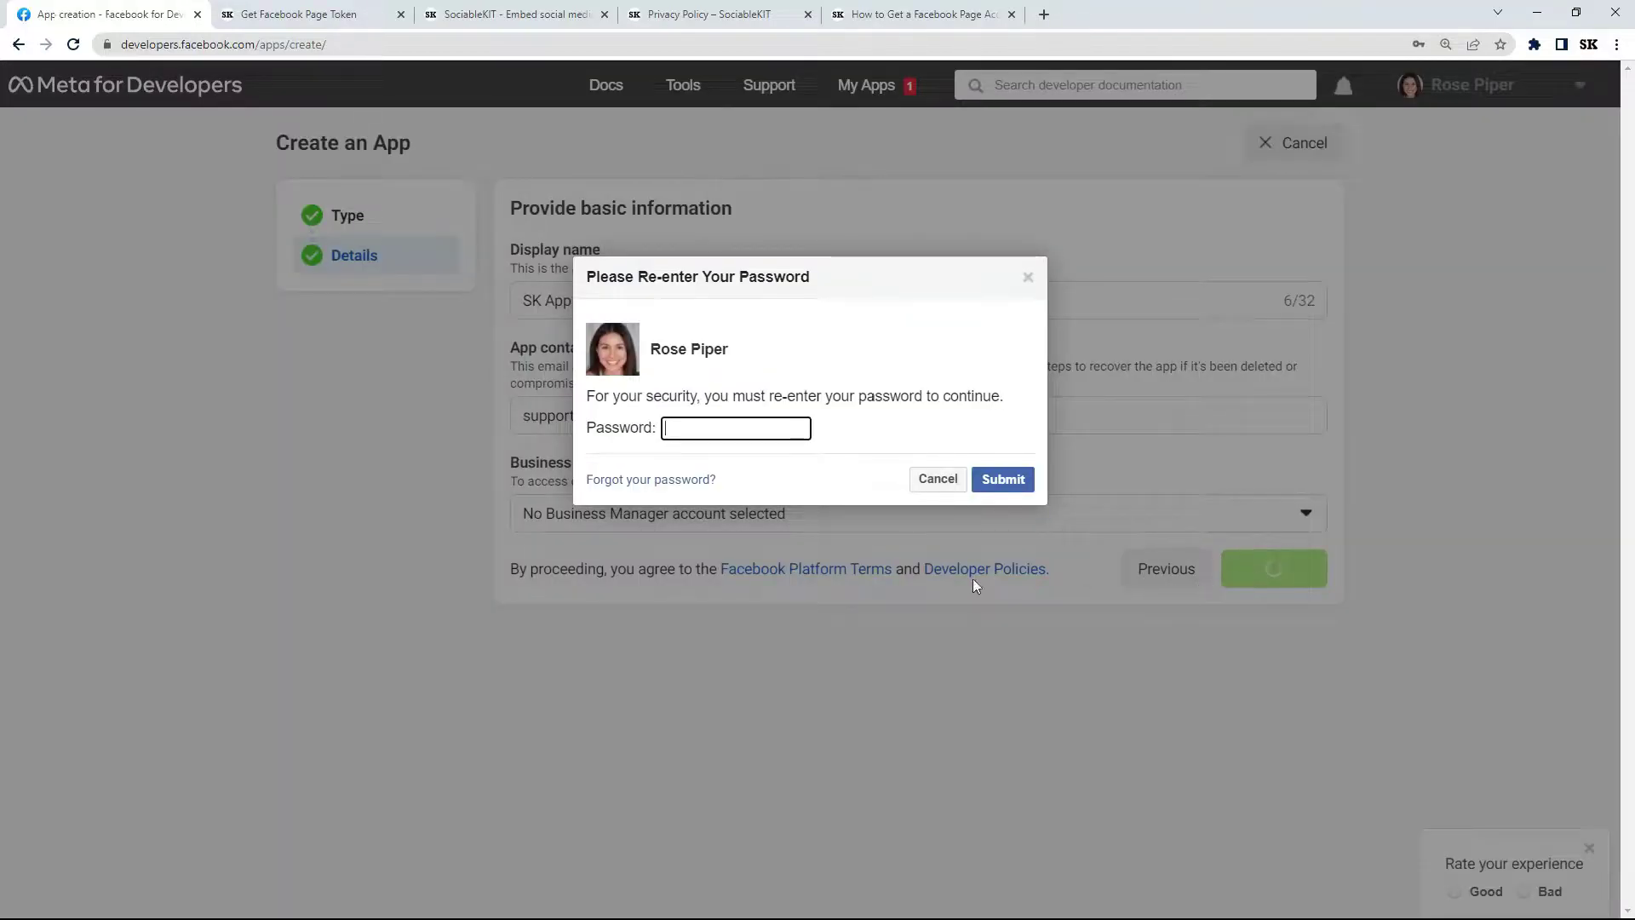
click(709, 429)
key(ctrl+v)
click(1009, 481)
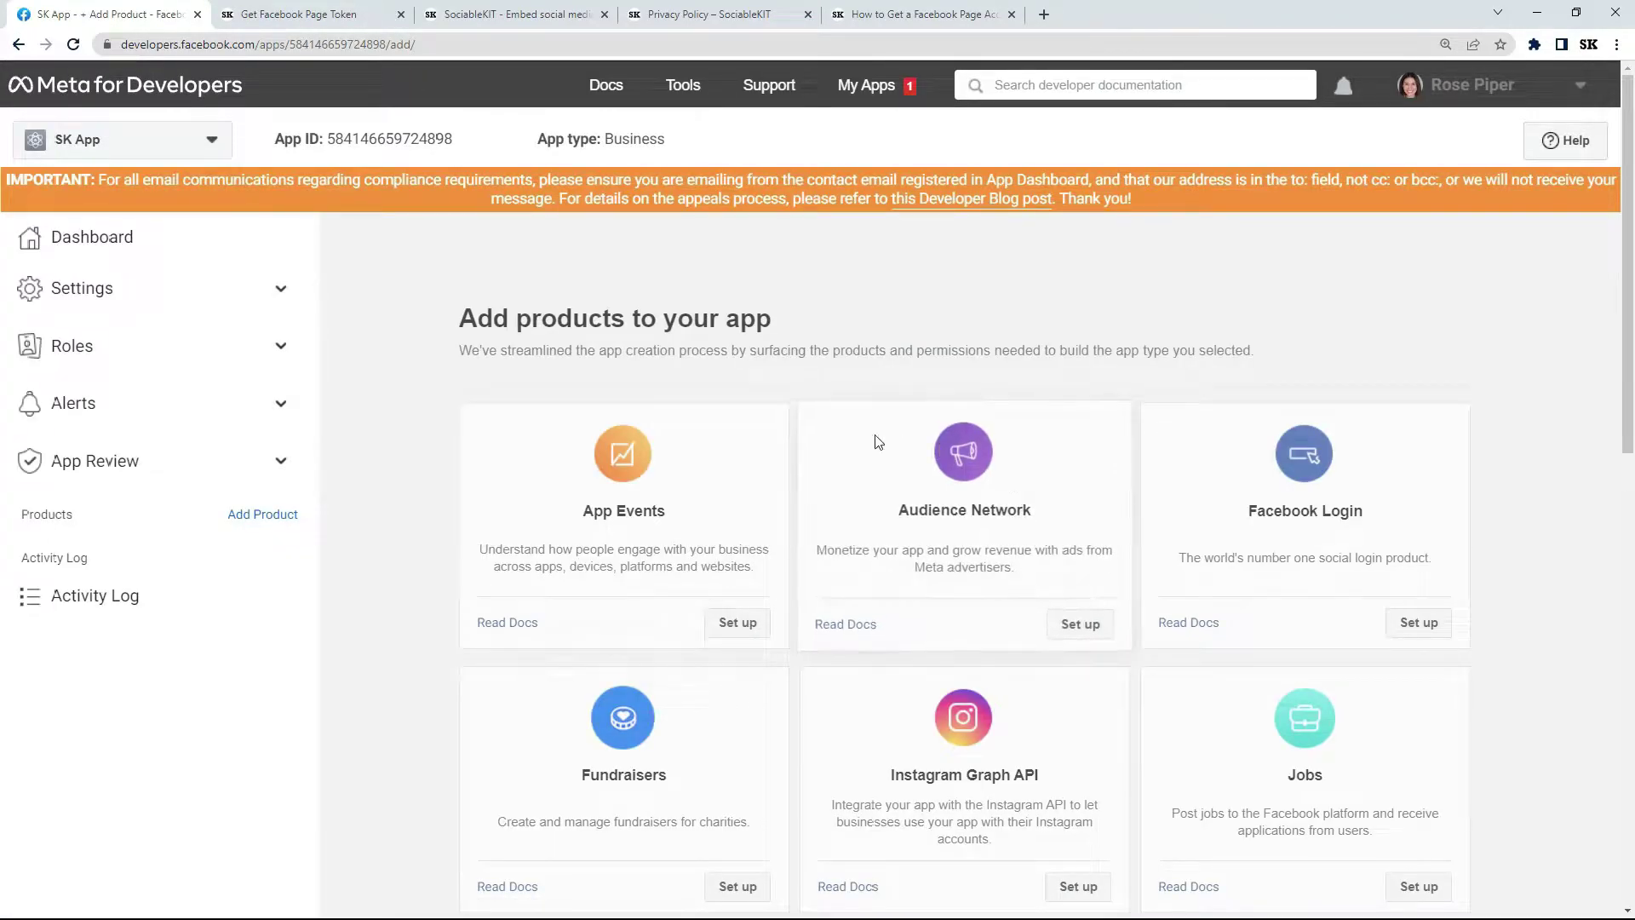
click(277, 306)
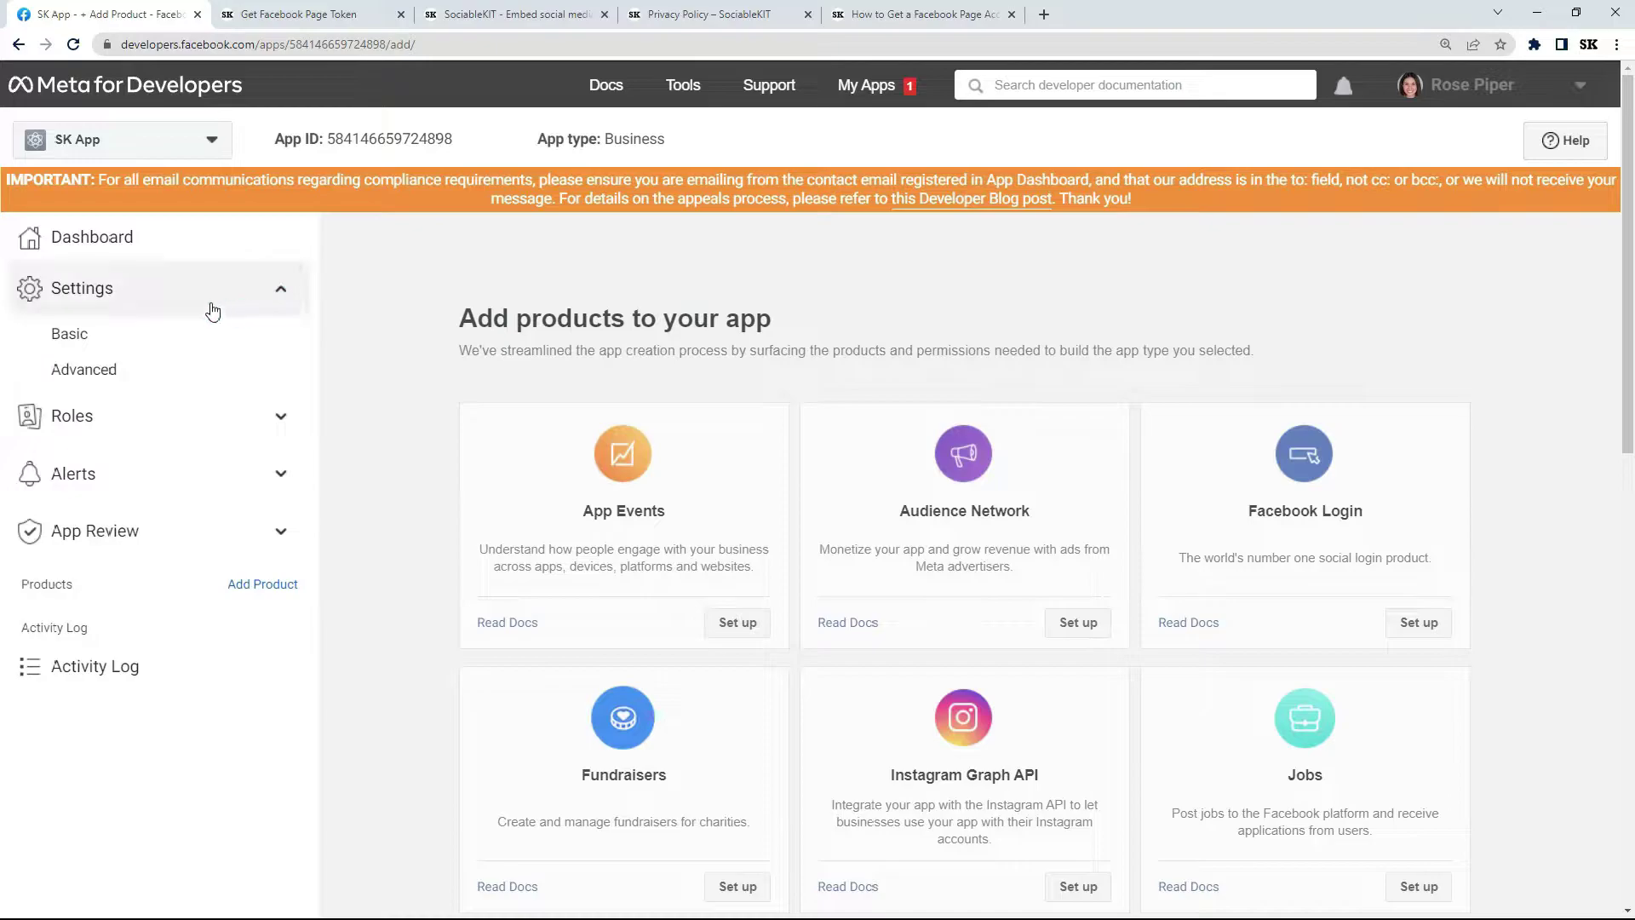
click(118, 336)
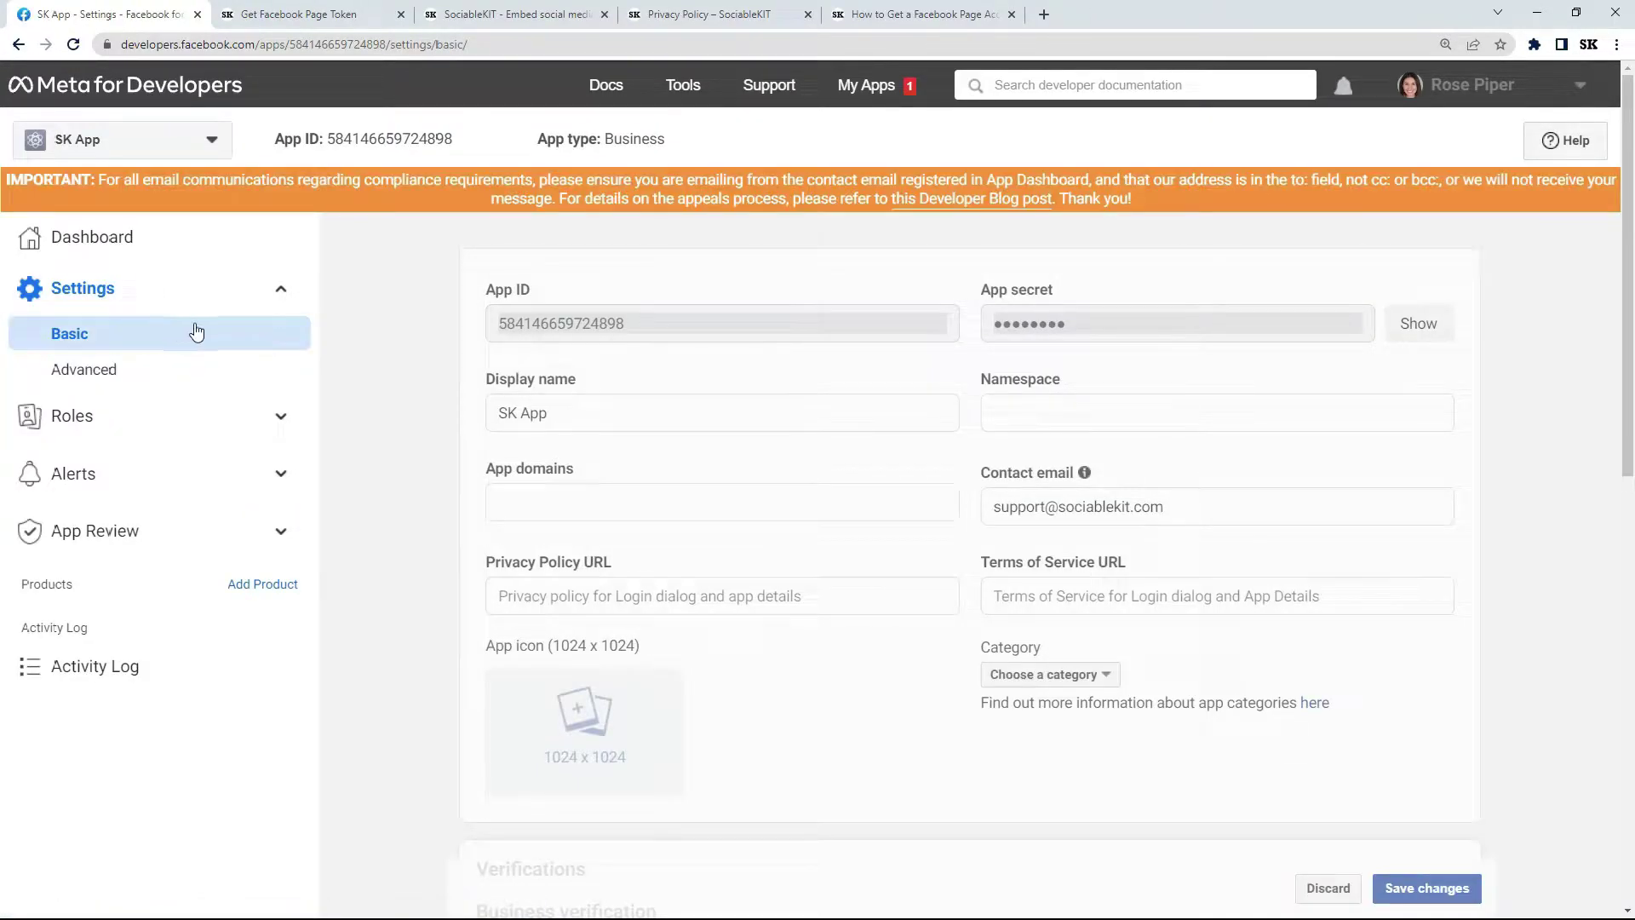
click(573, 503)
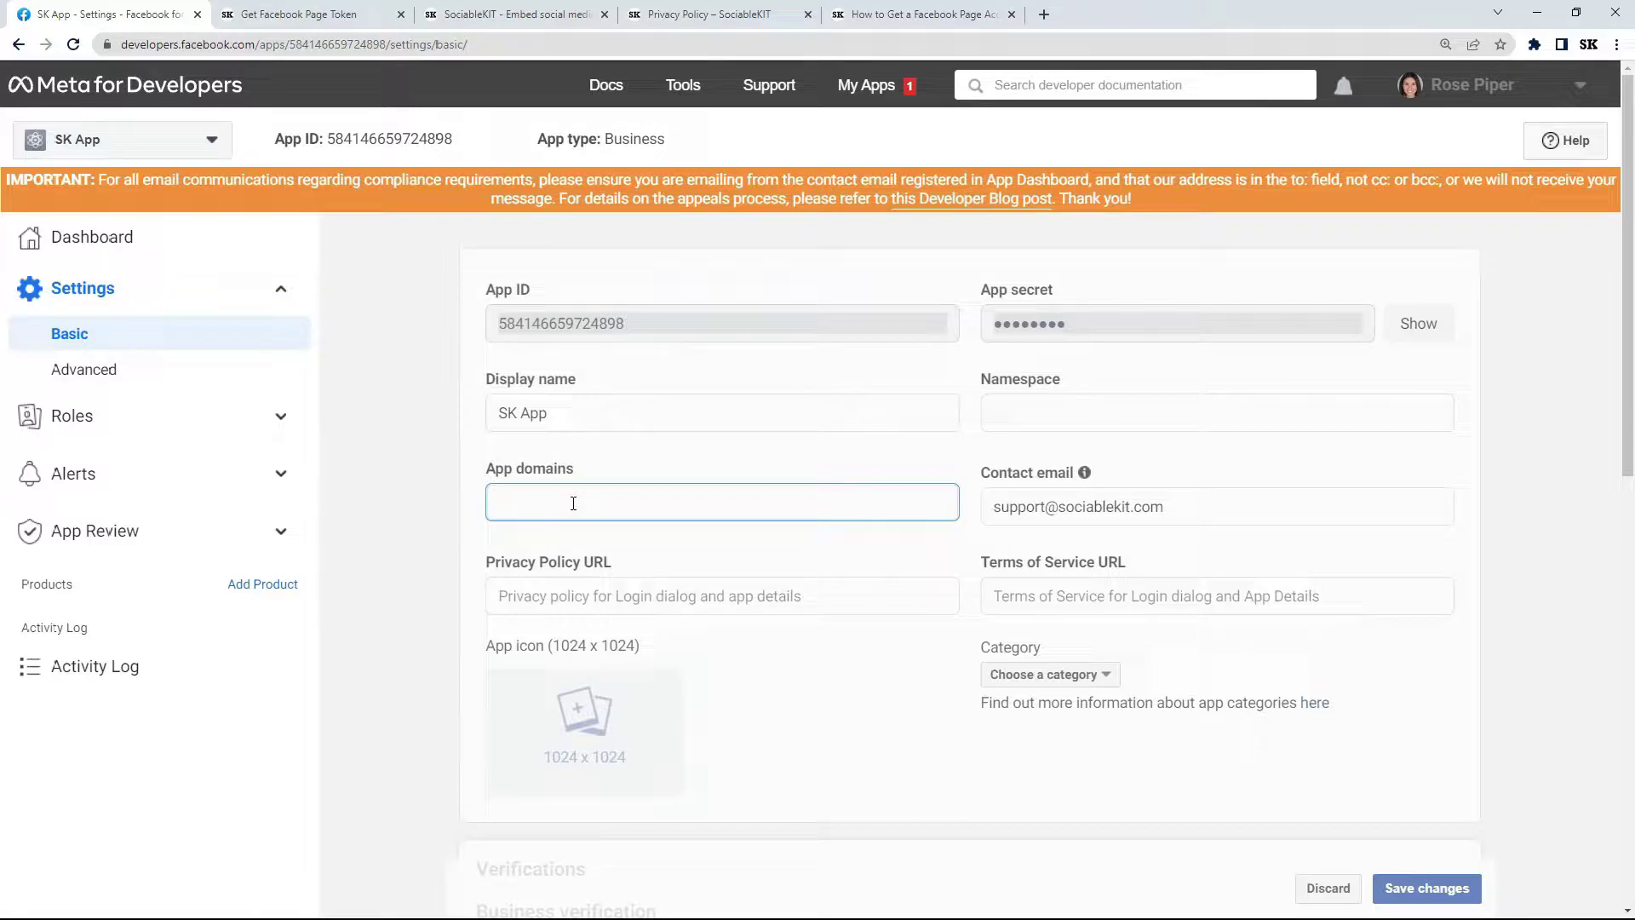
click(511, 14)
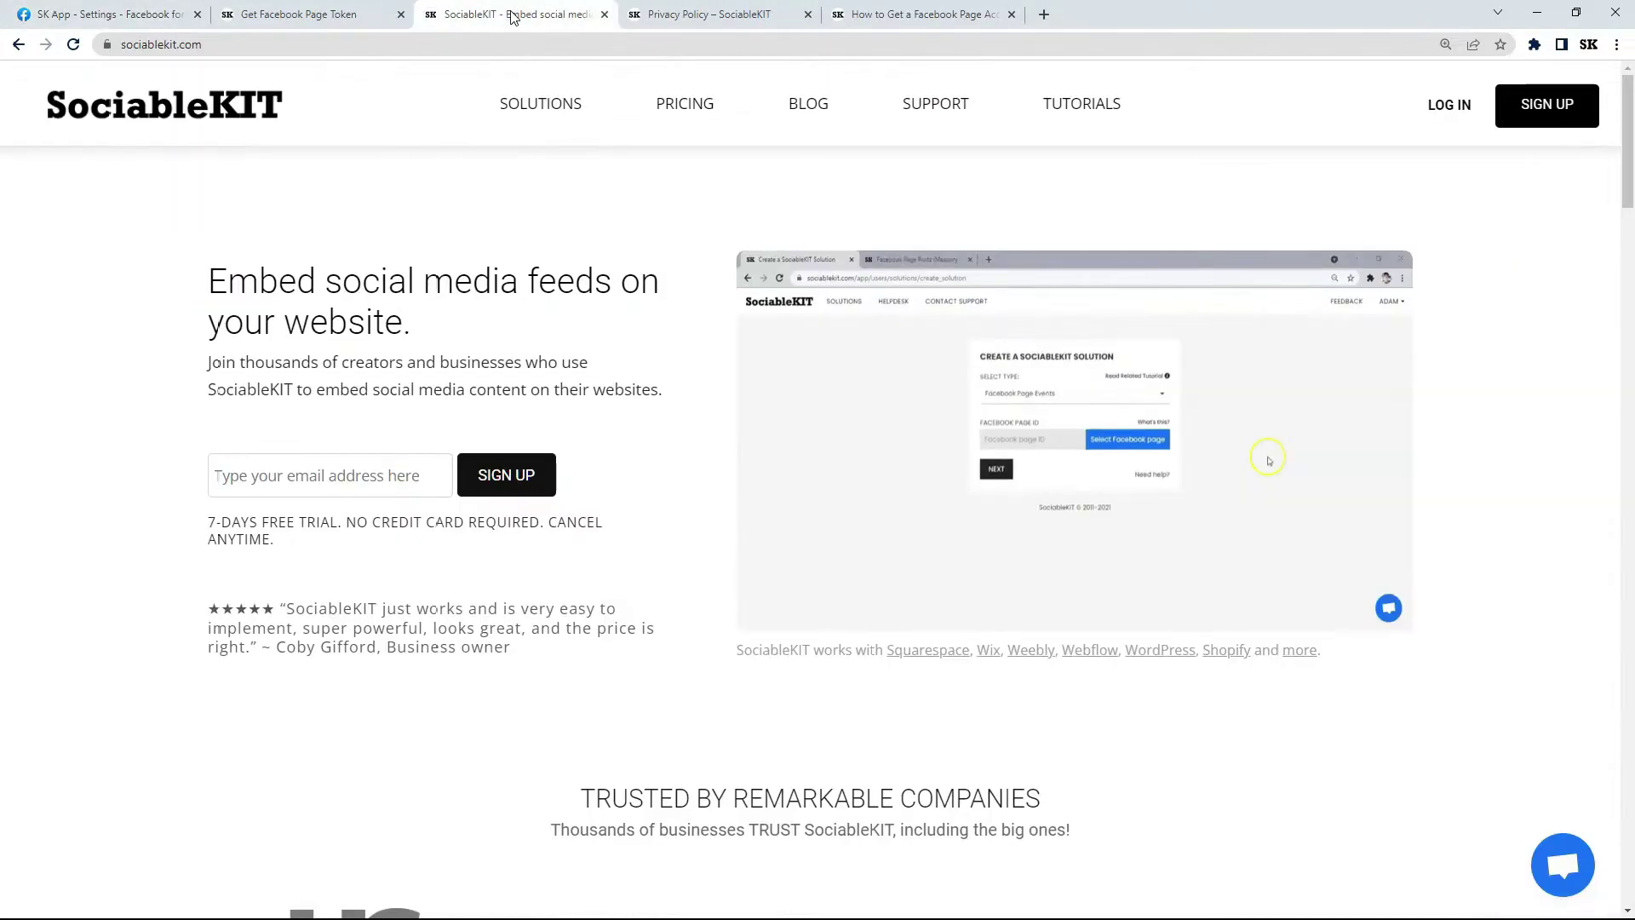
click(174, 43)
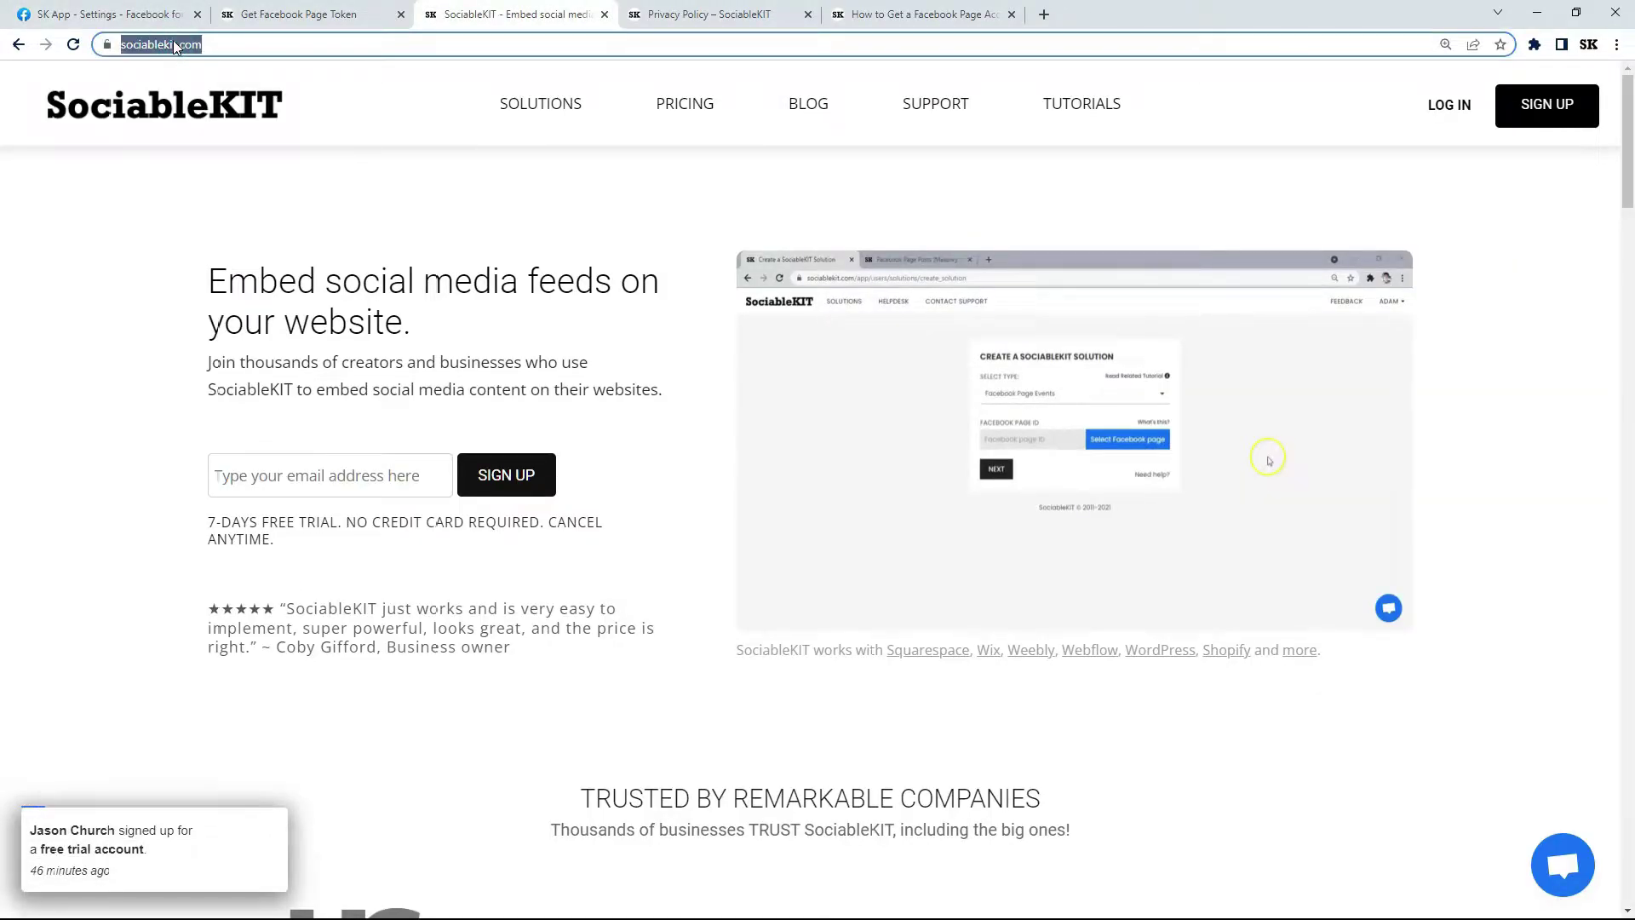
right_click(174, 45)
click(256, 161)
click(93, 16)
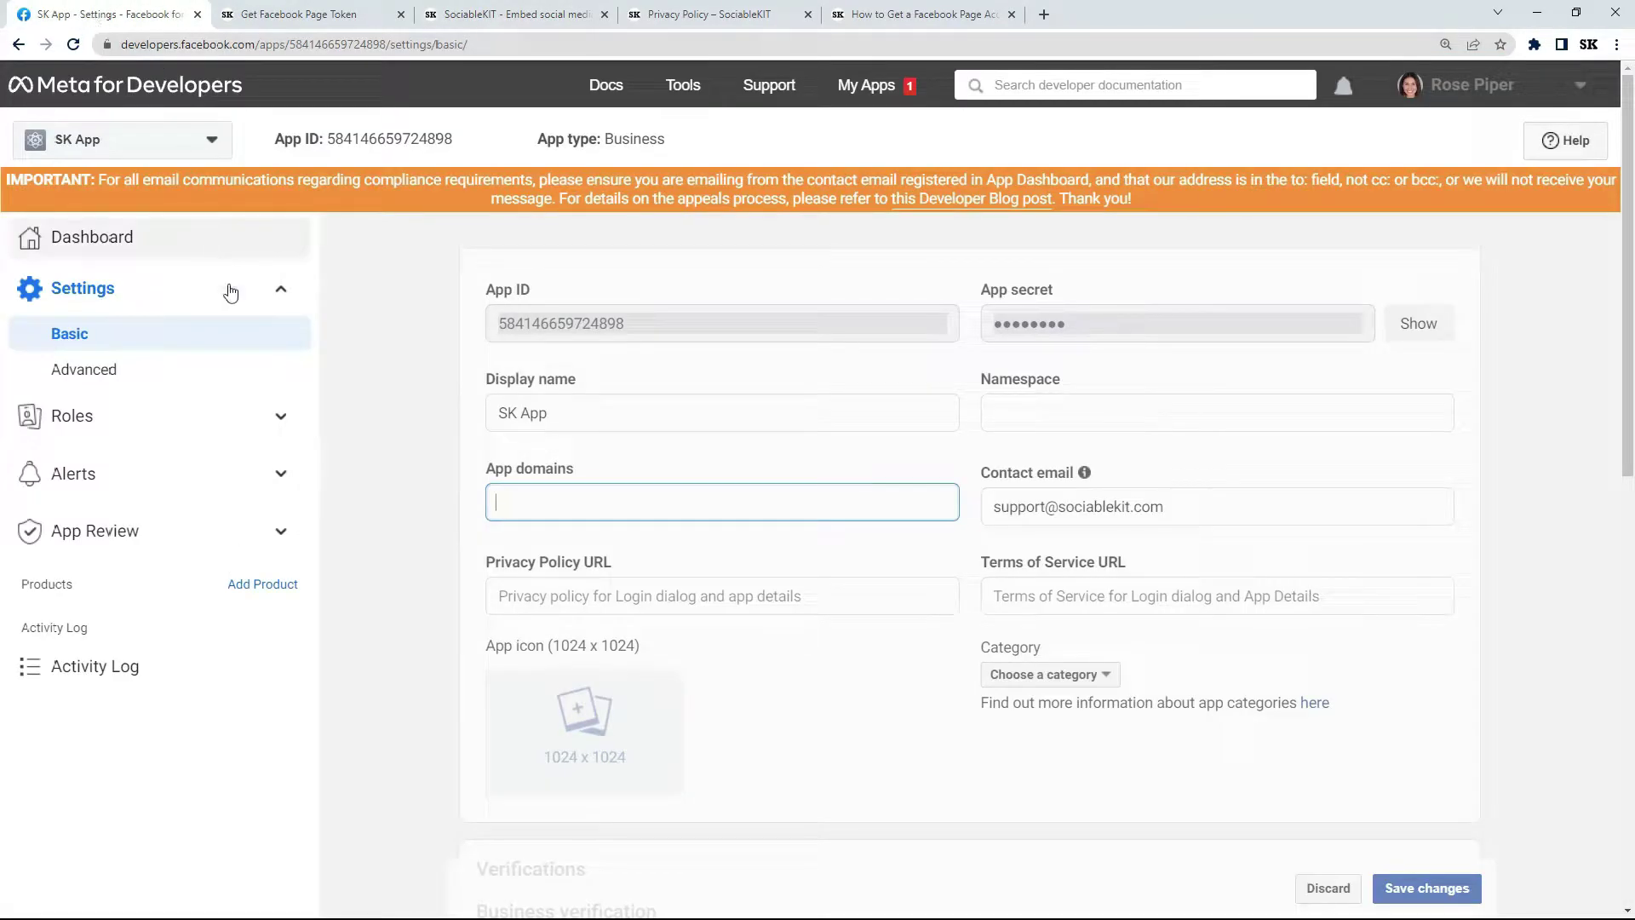
right_click(543, 494)
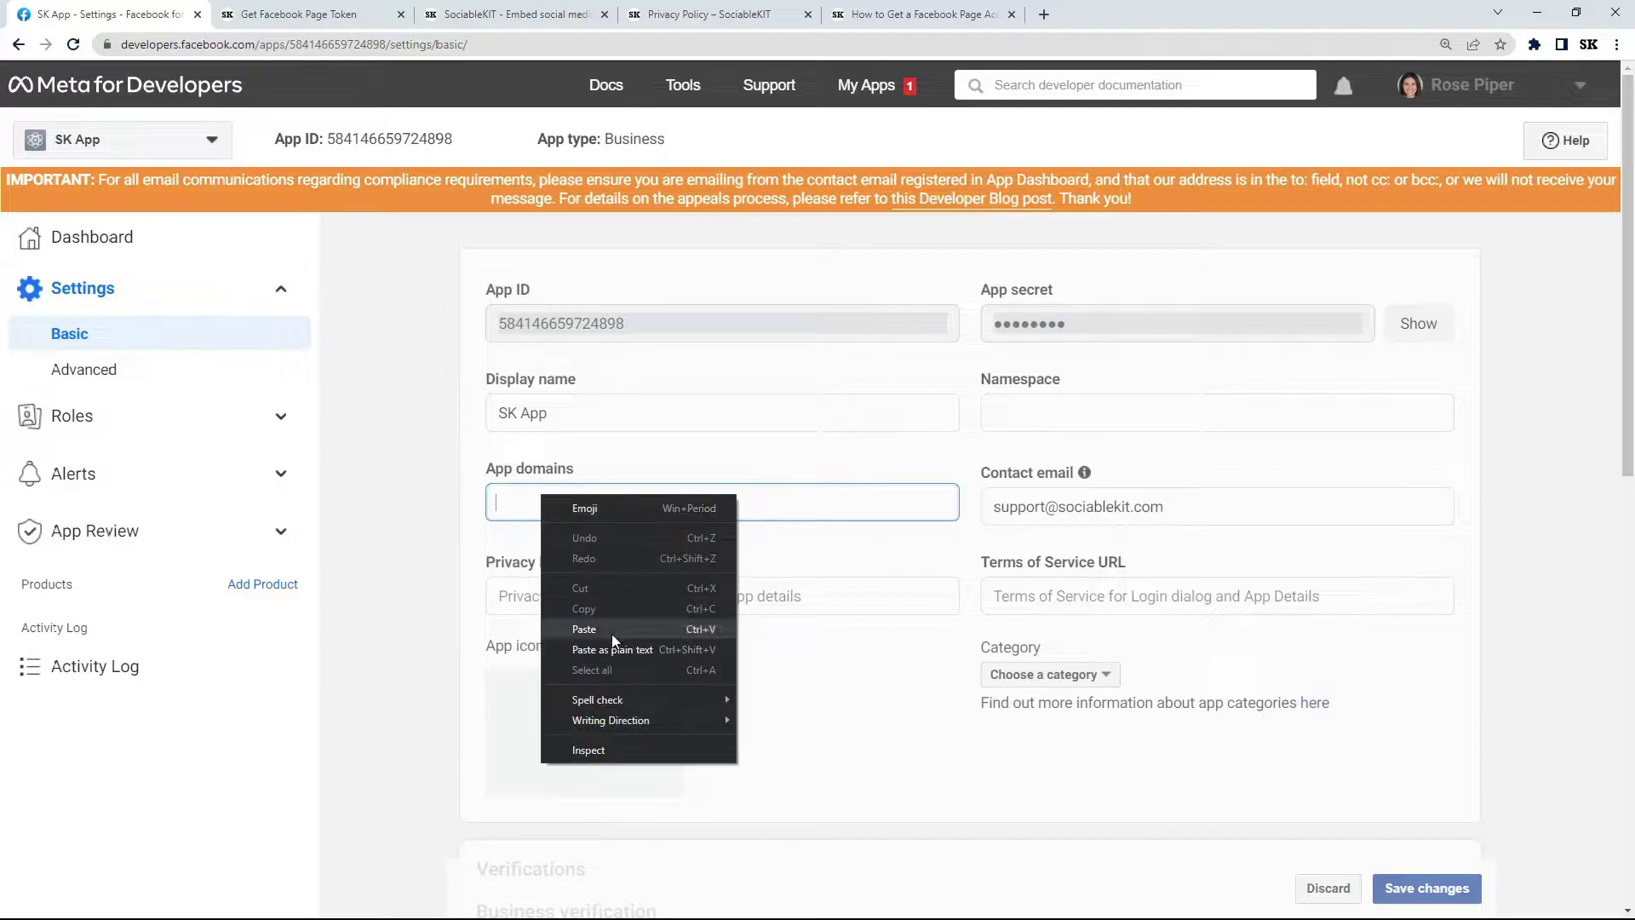
click(611, 634)
click(609, 552)
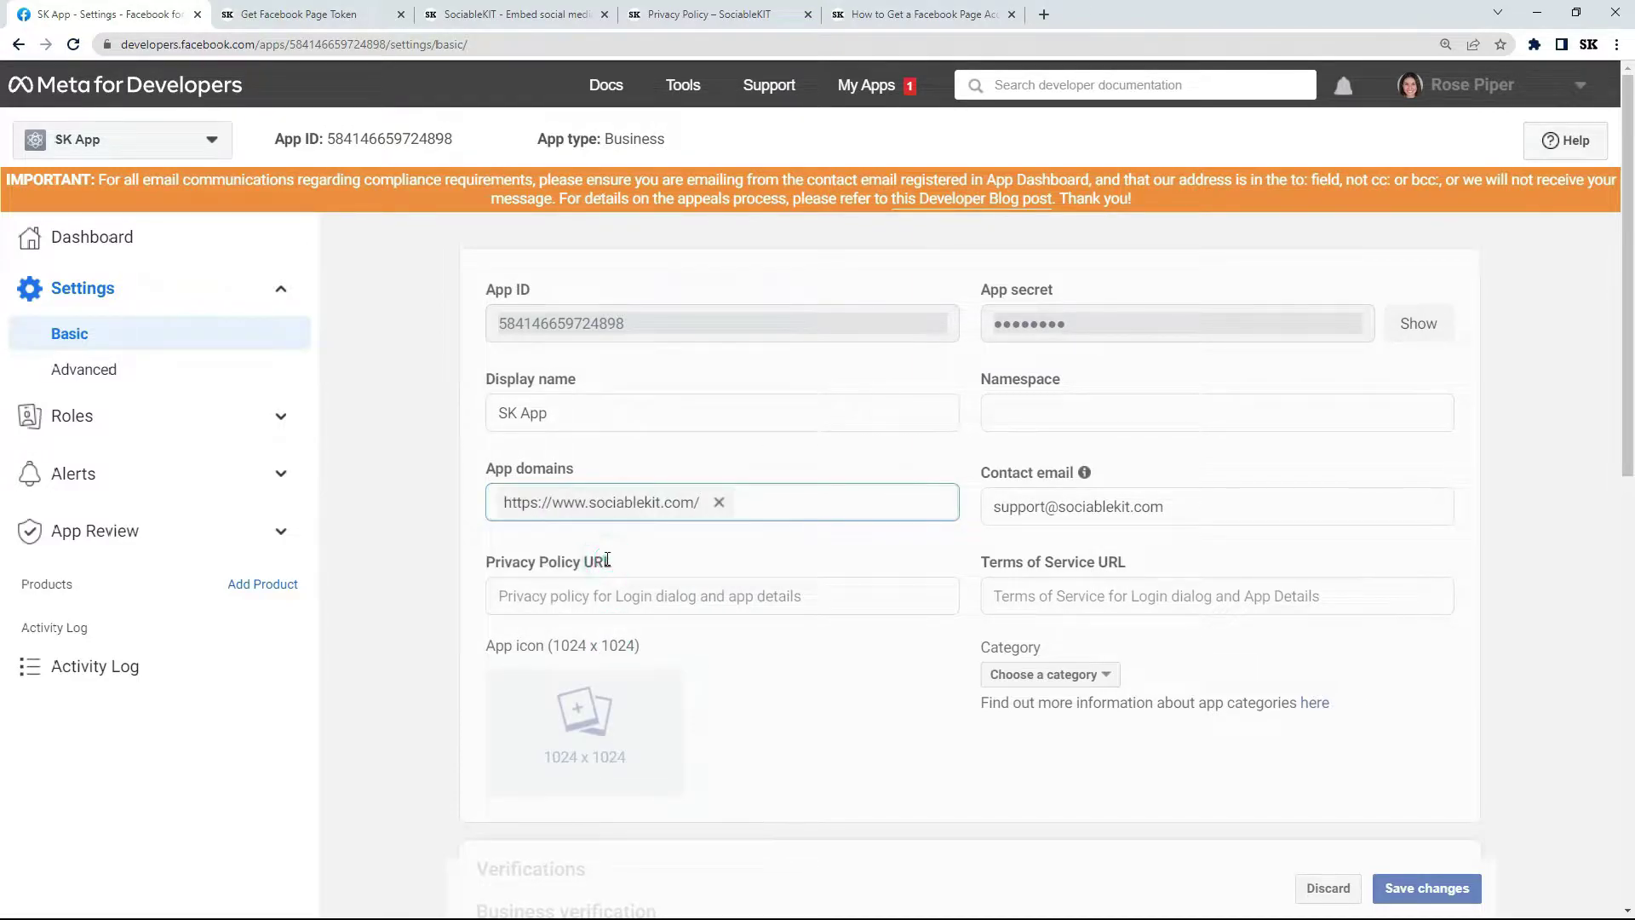
click(688, 17)
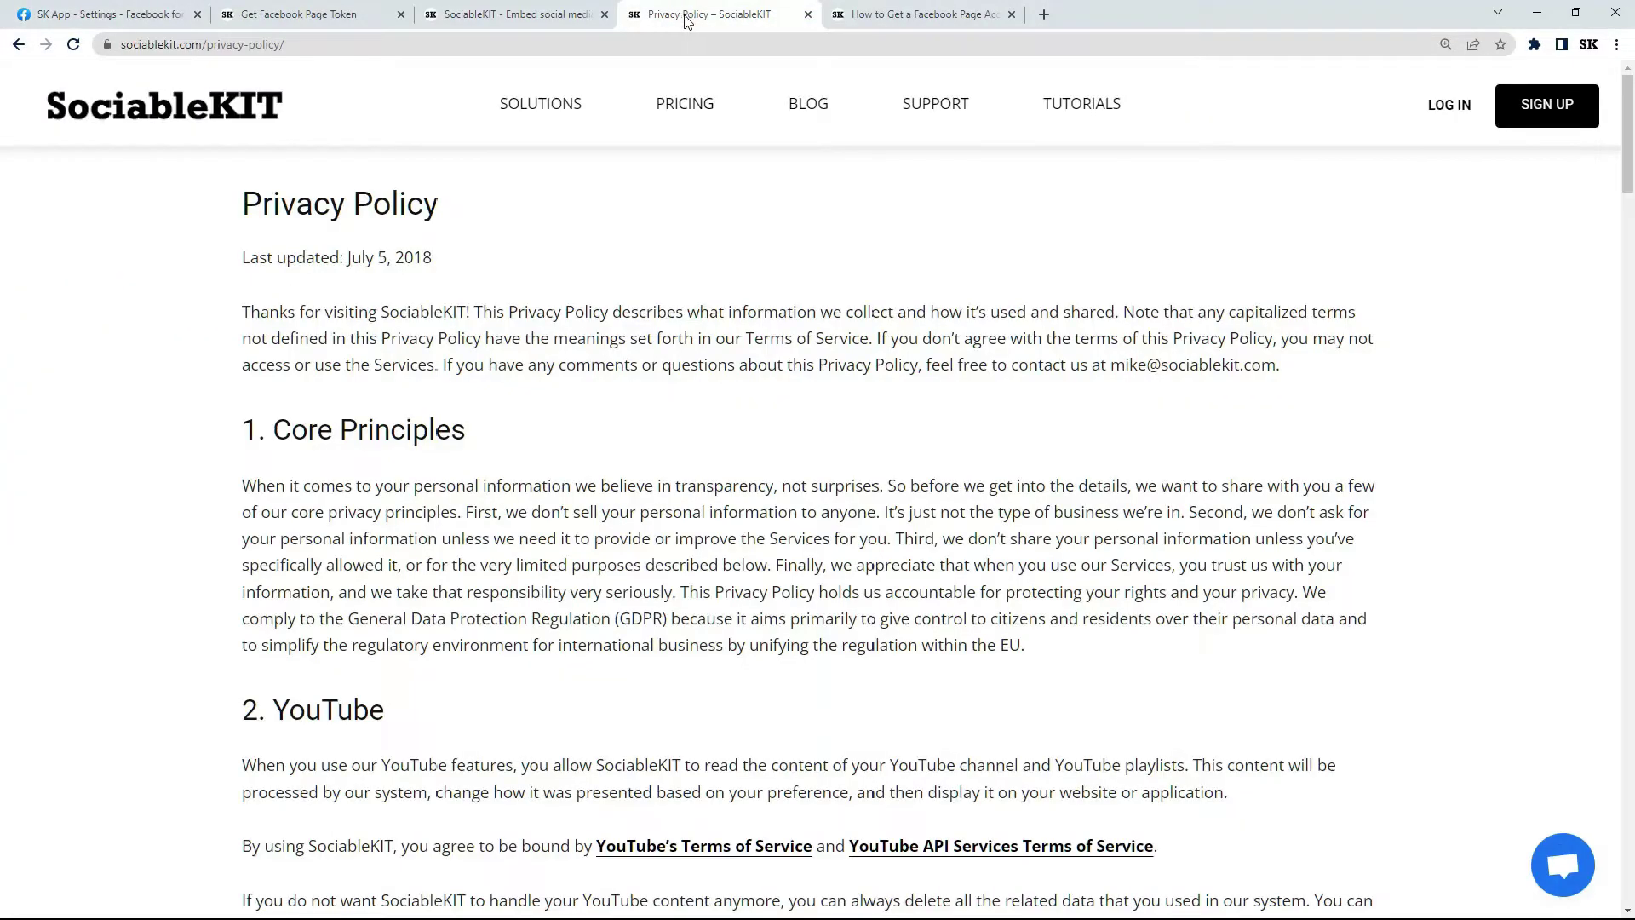
click(237, 49)
right_click(237, 49)
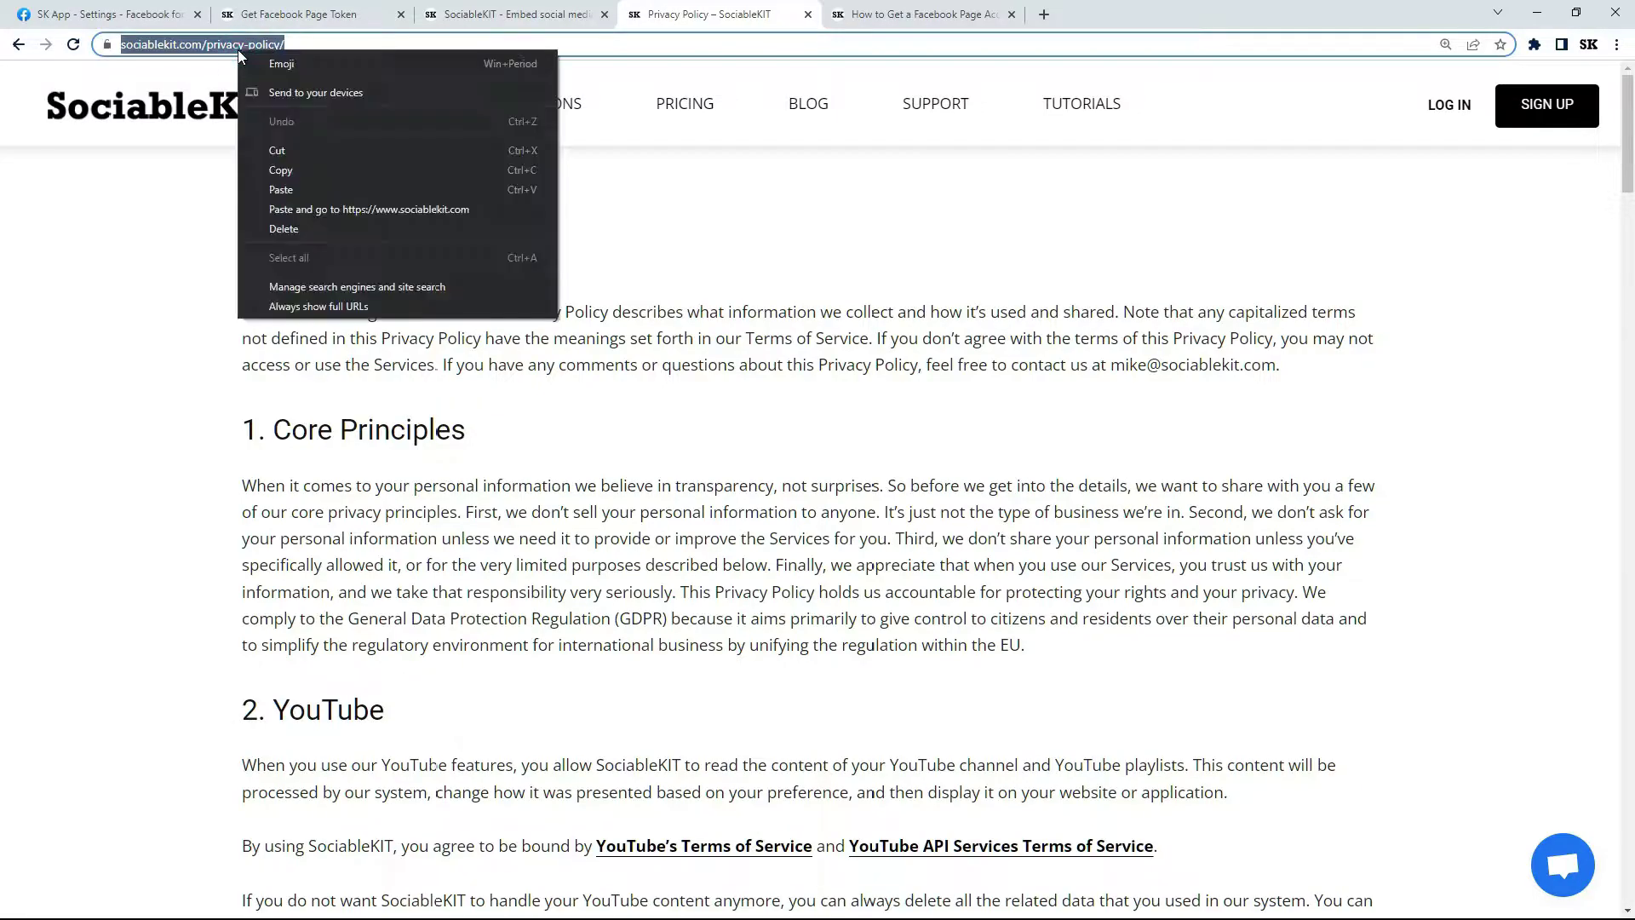
click(274, 171)
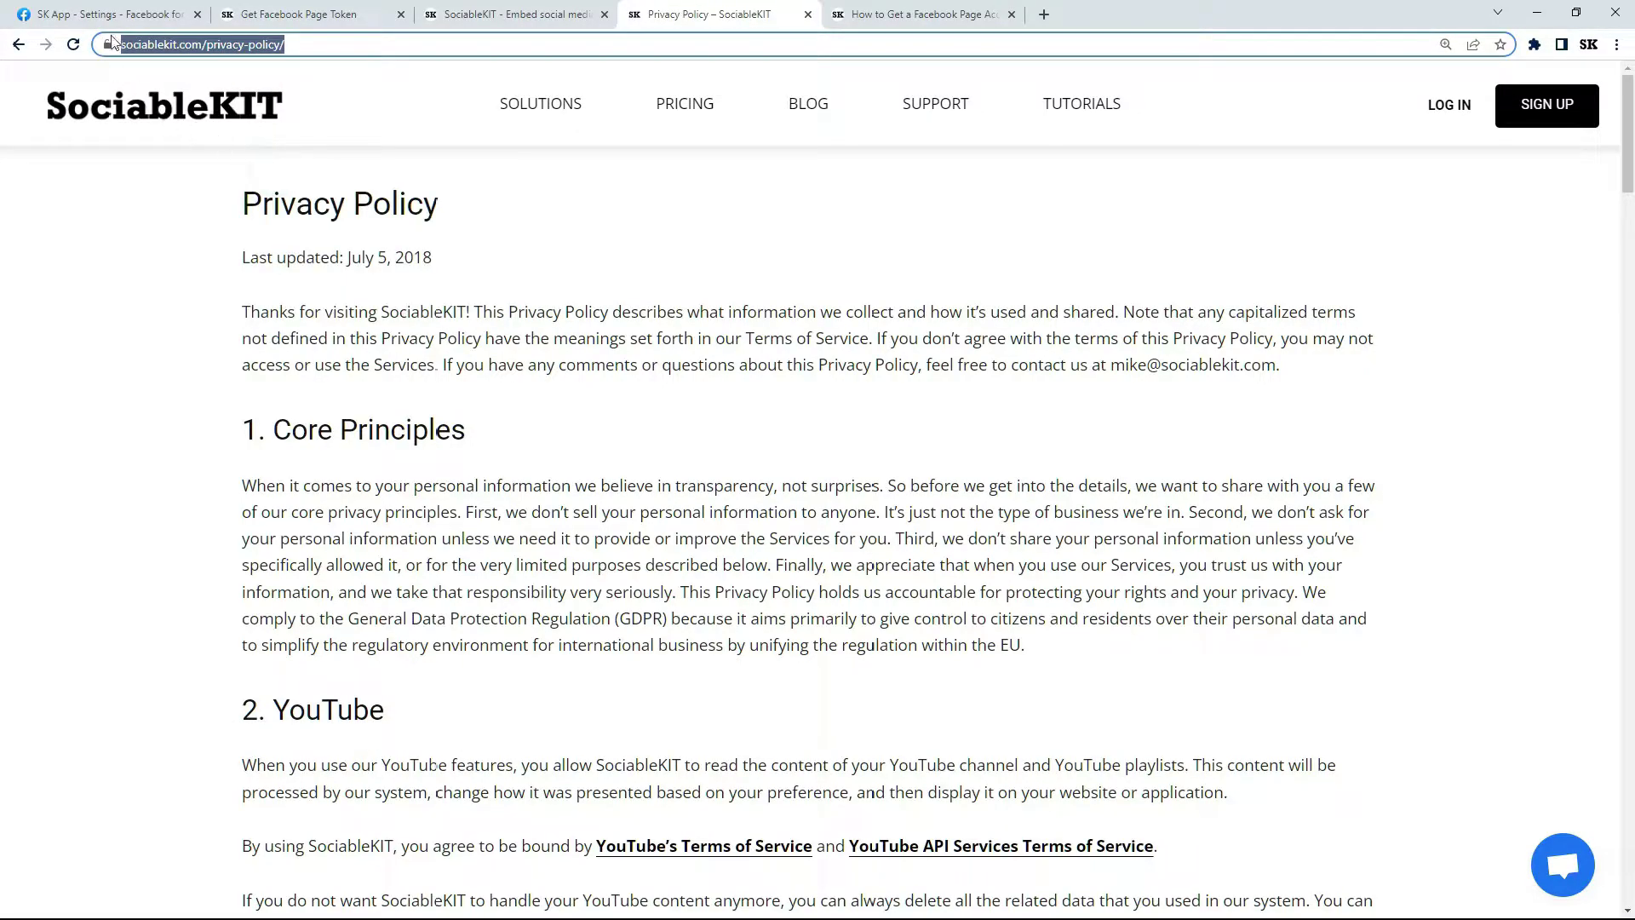
click(108, 26)
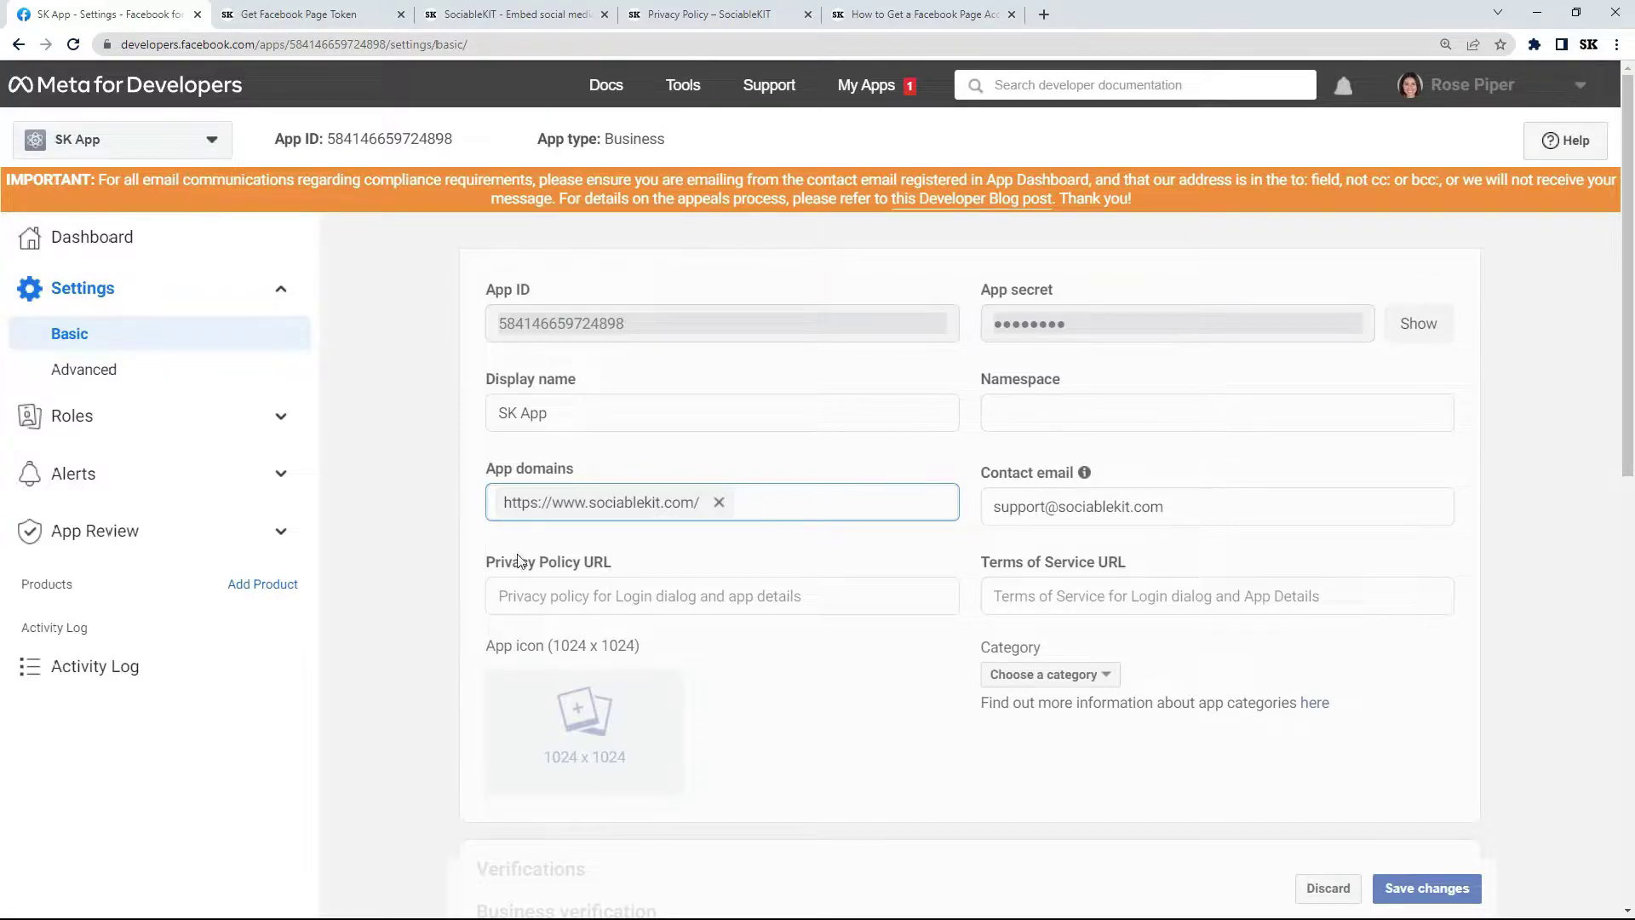
right_click(610, 601)
click(681, 718)
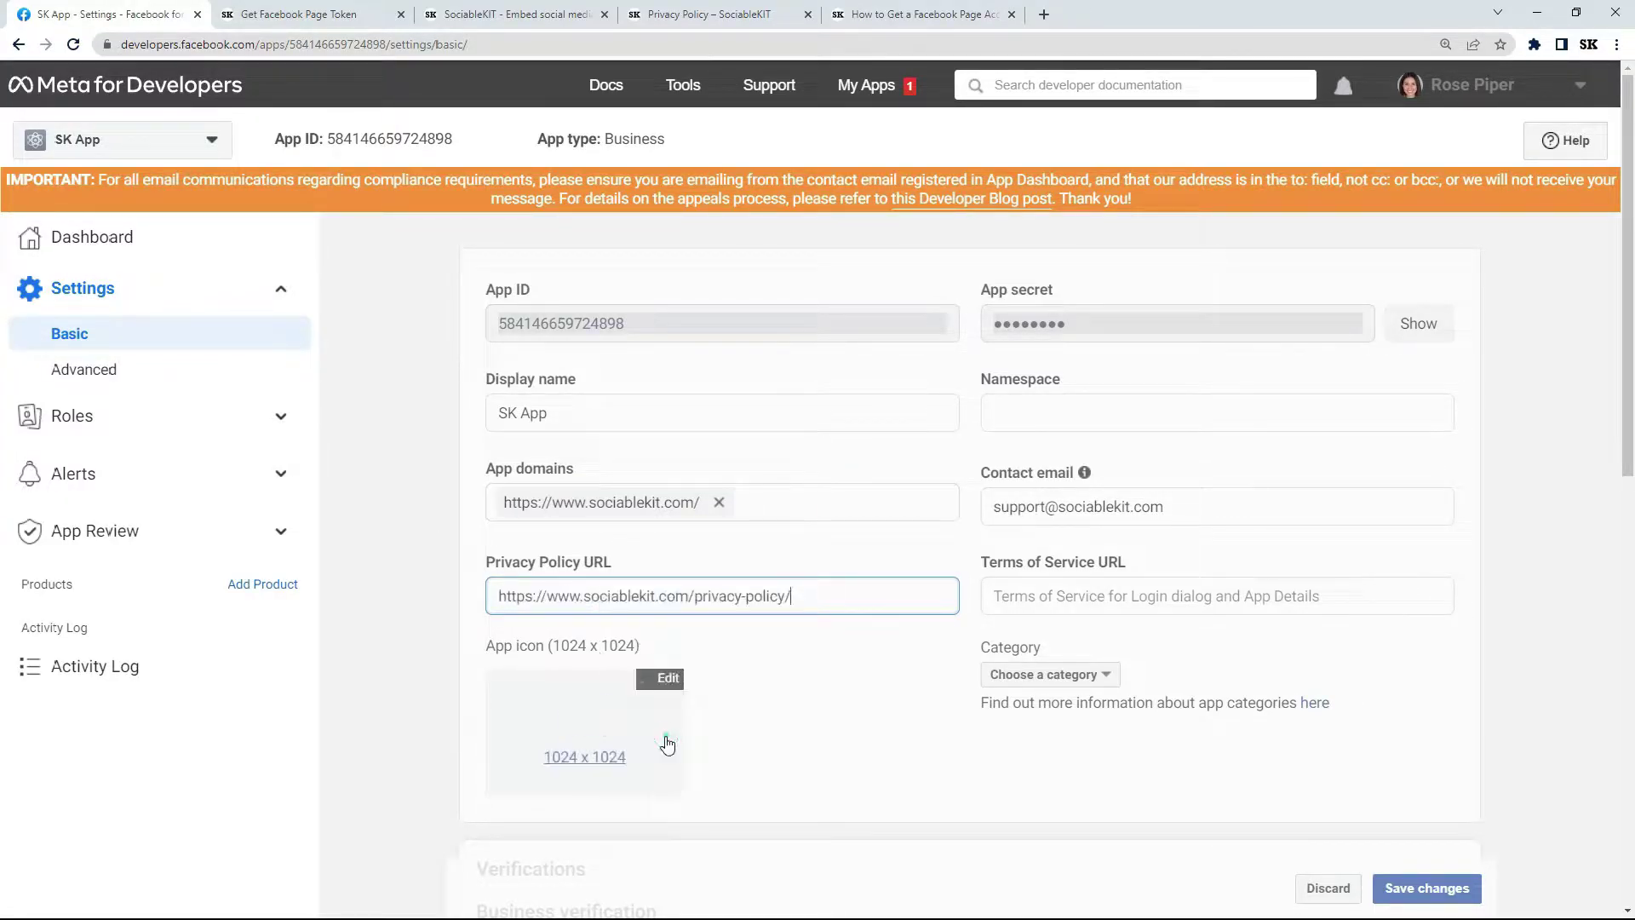
click(1426, 890)
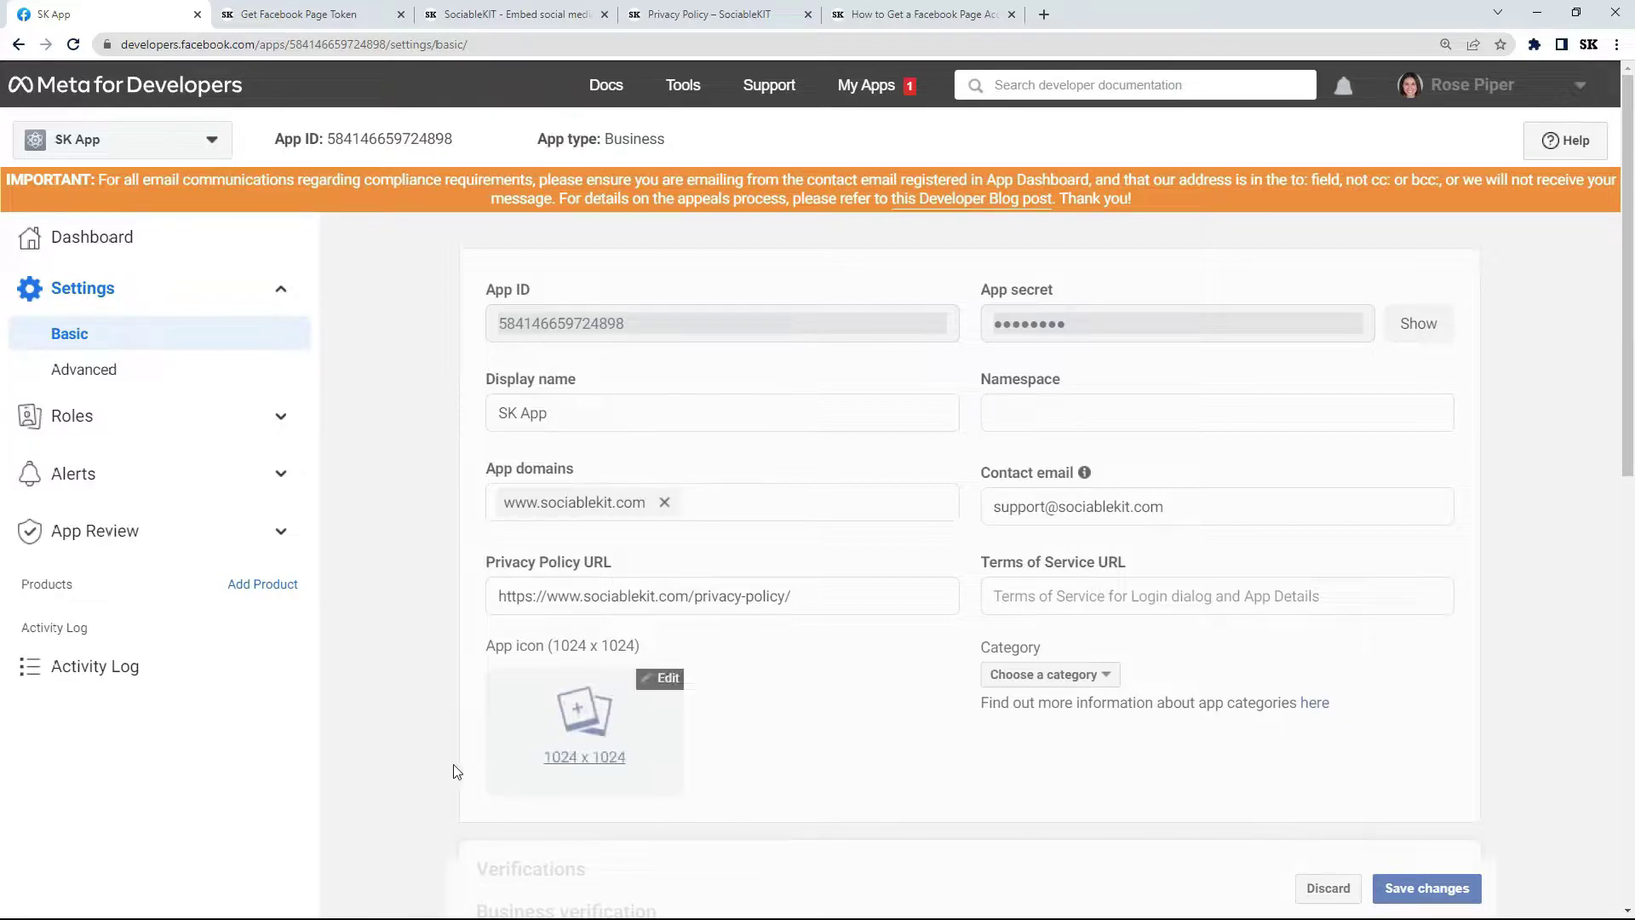
click(252, 588)
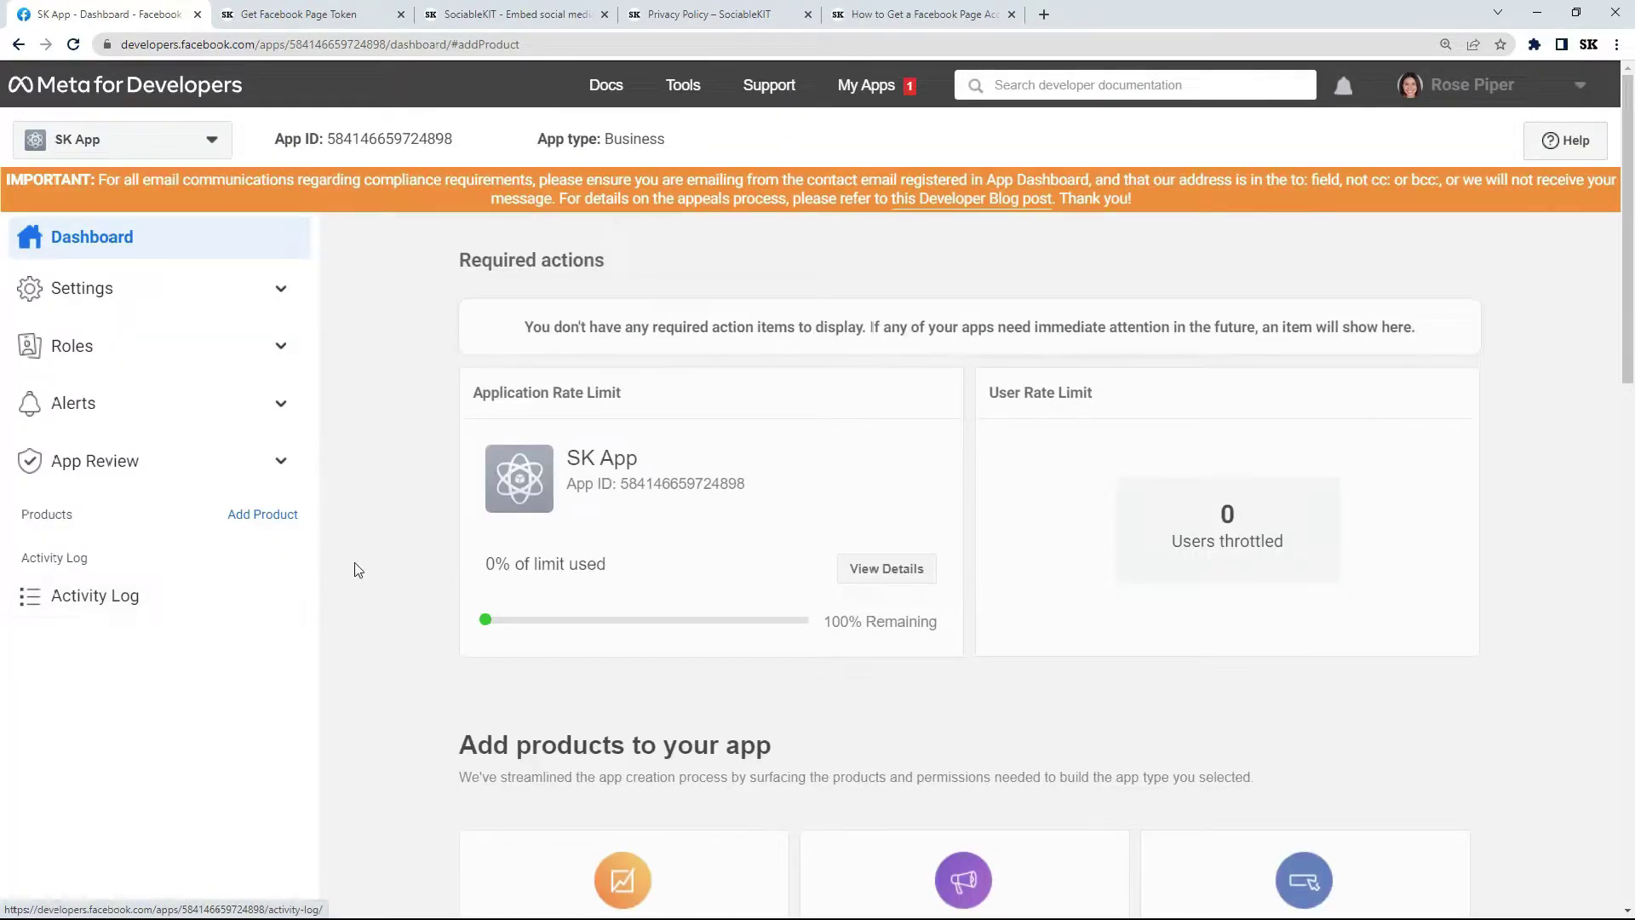
Add Facebook Login to SK App and reach its Valid OAuth Redirect URIs setting.
drag(1628, 243, 1629, 366)
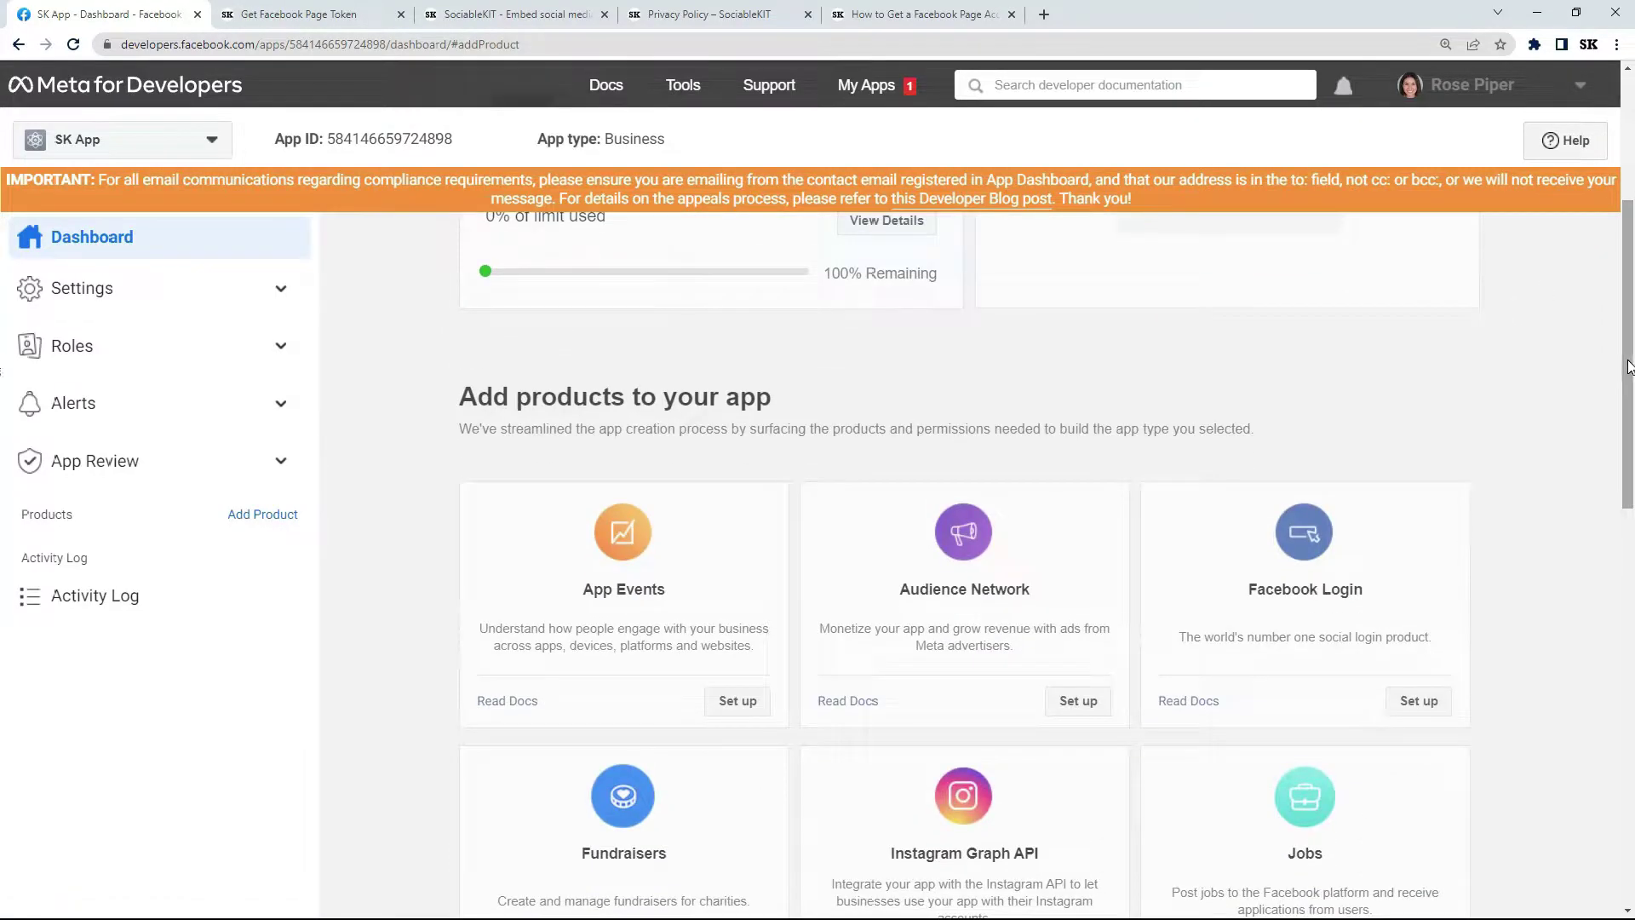
click(1421, 705)
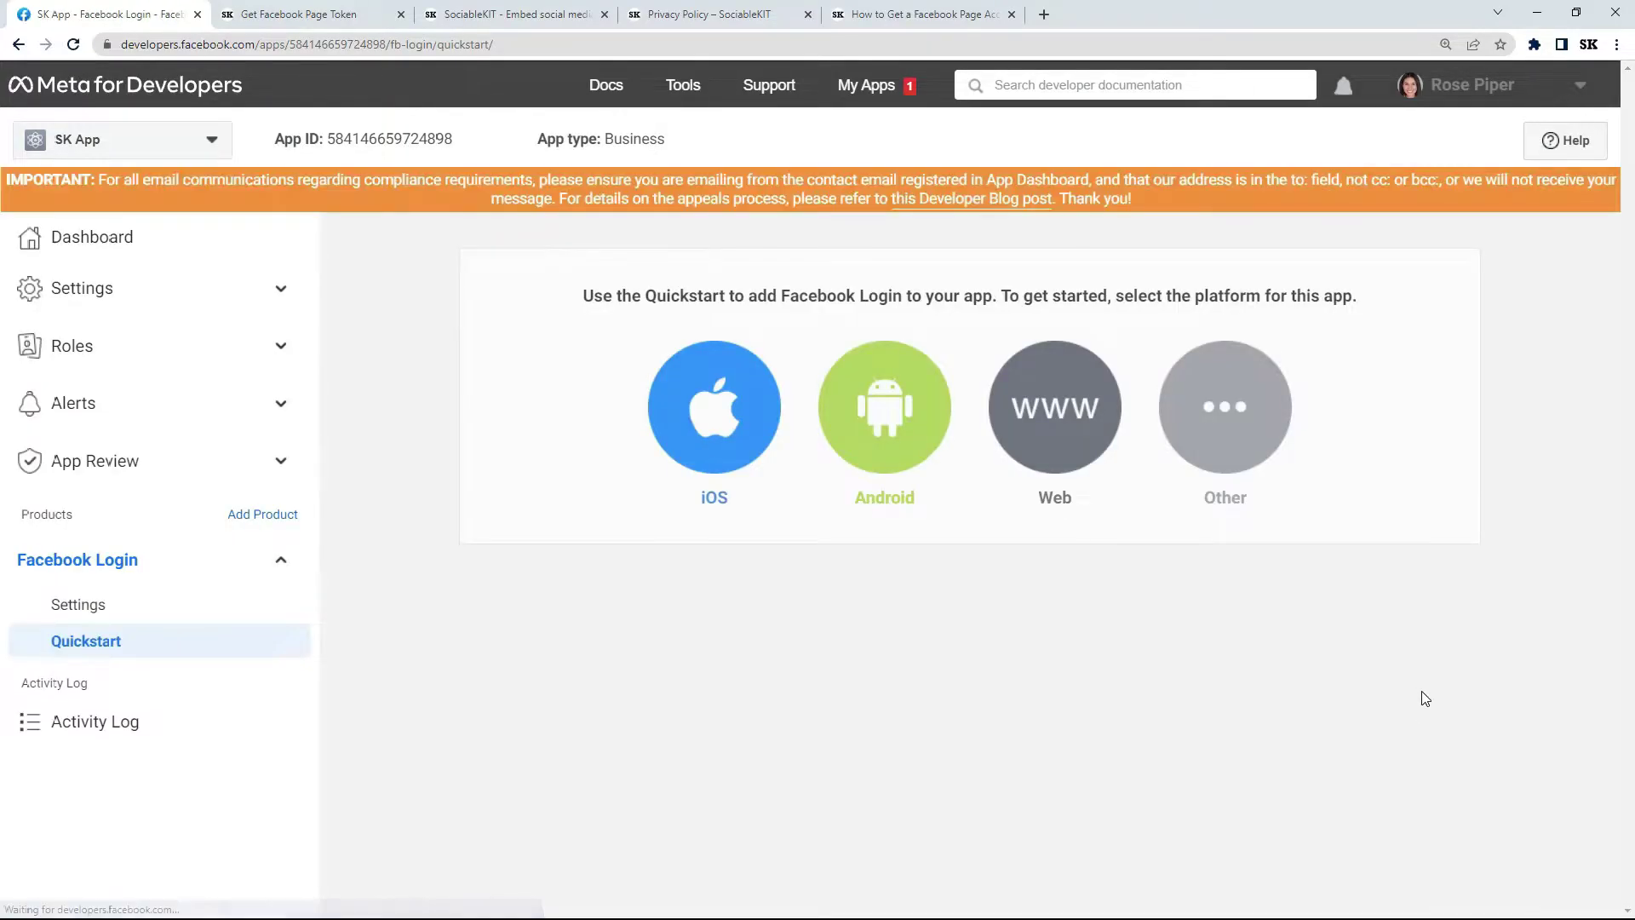
click(202, 606)
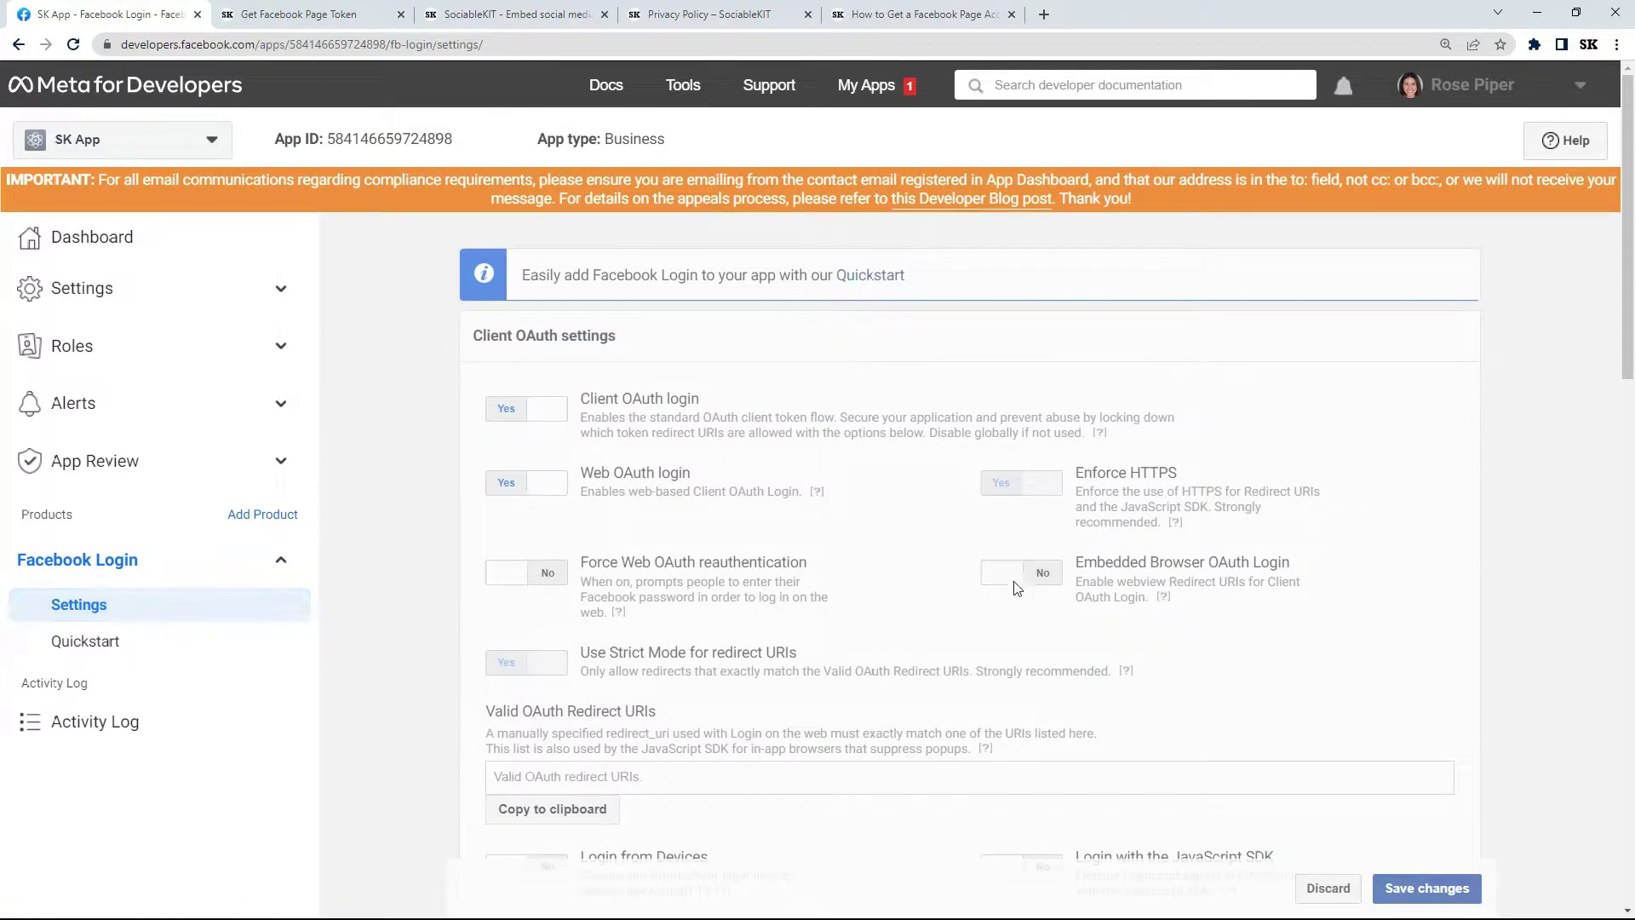
scroll(1628, 367, down, 2)
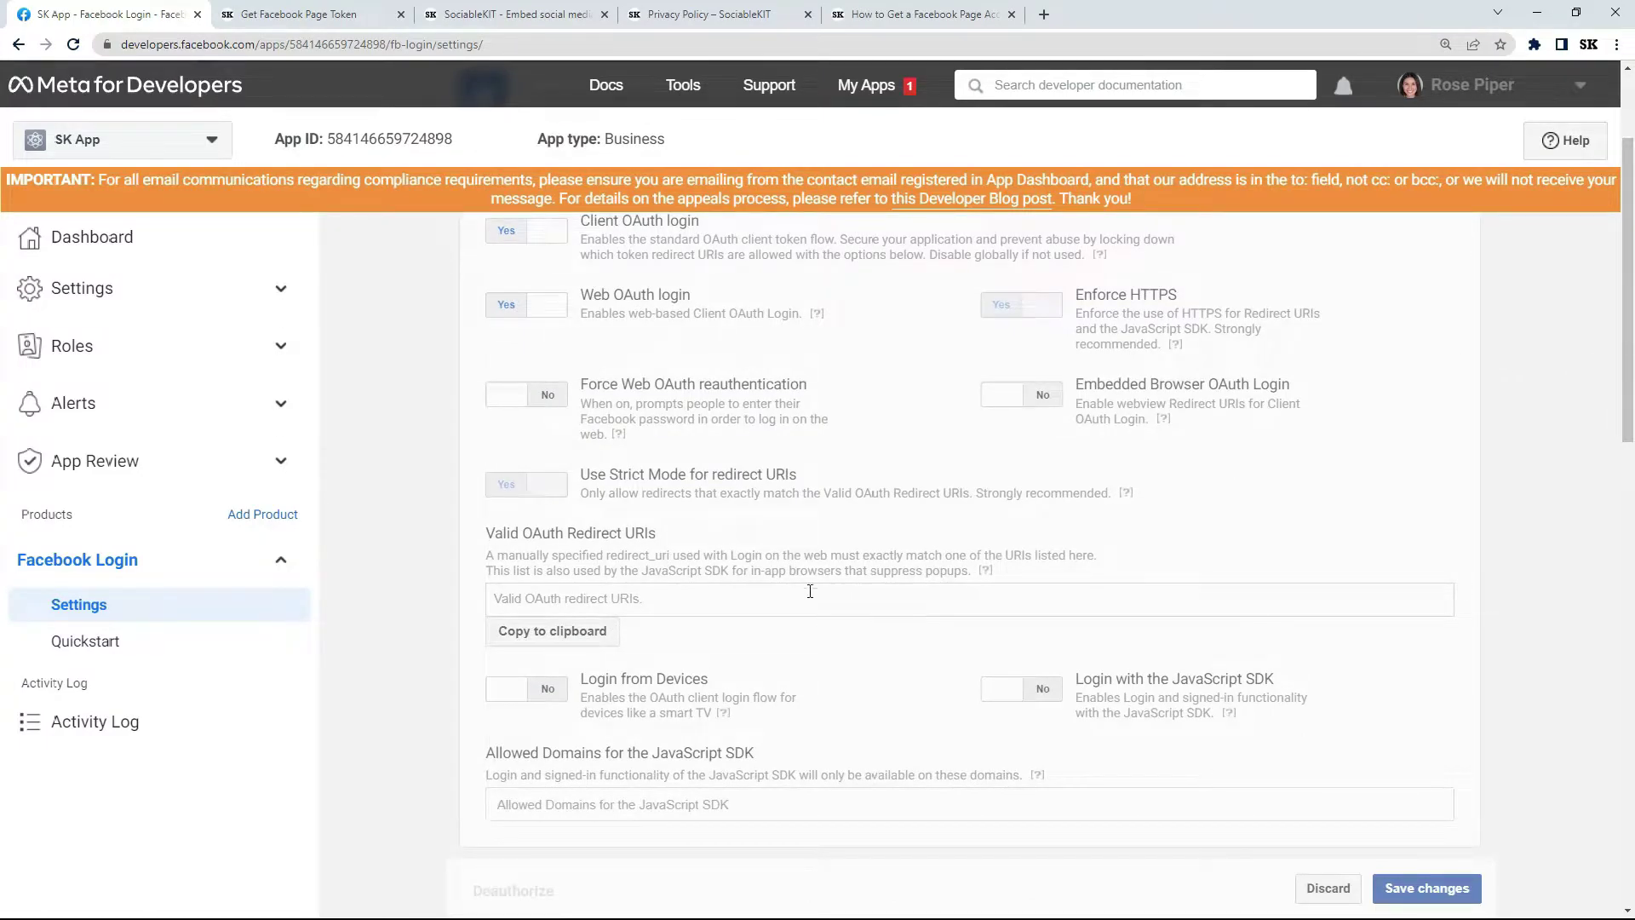
click(662, 606)
click(928, 21)
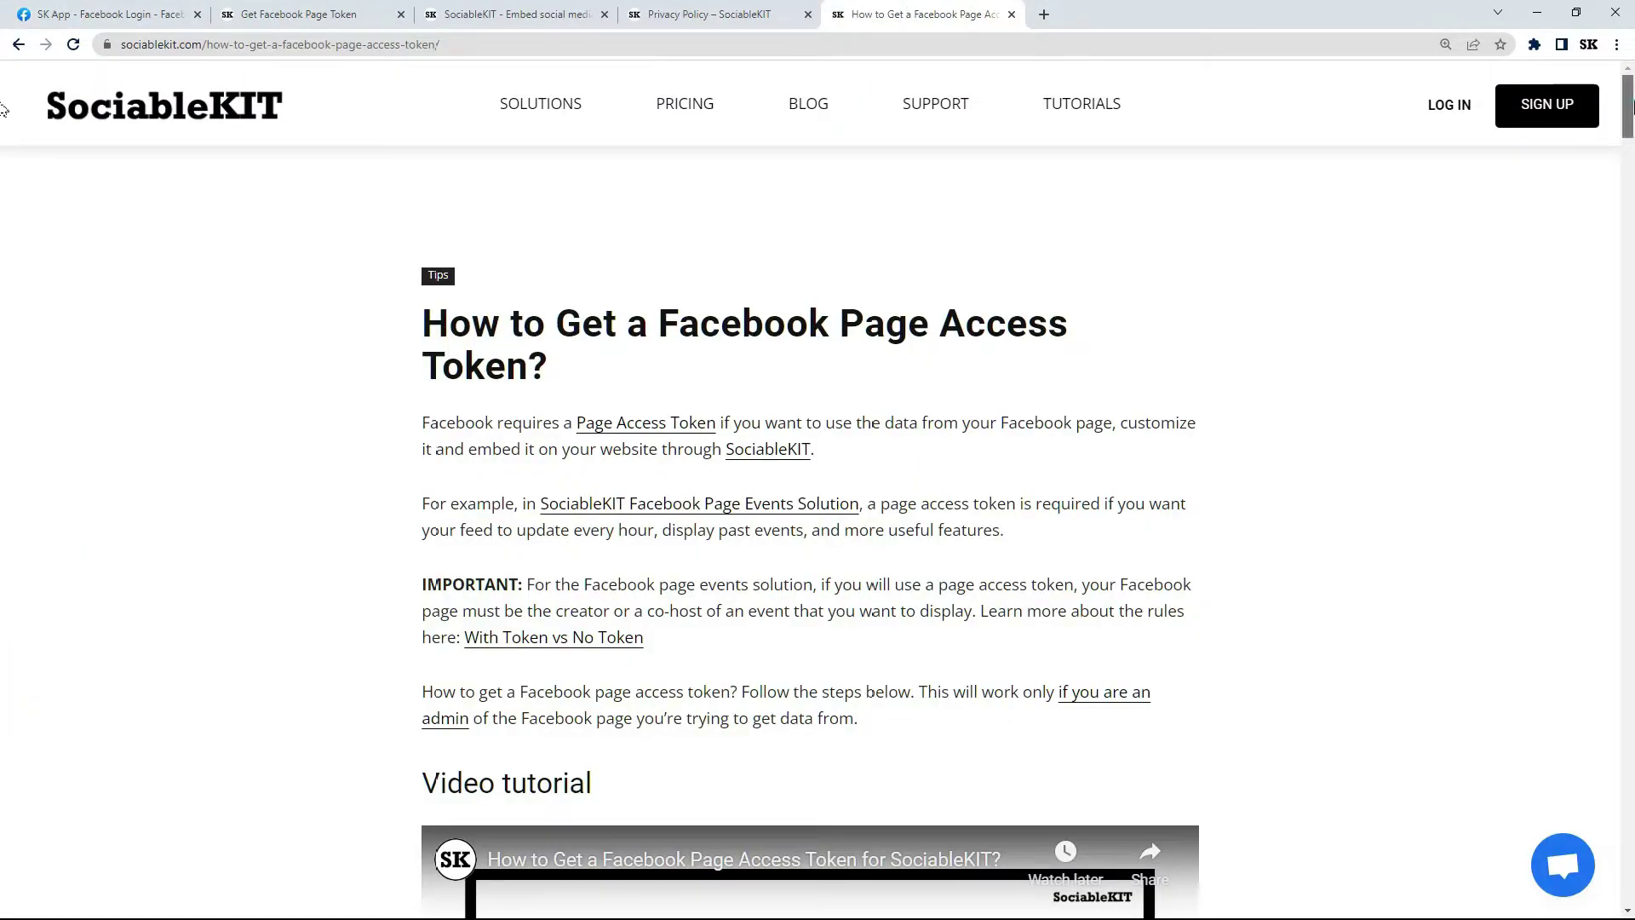
scroll(3, 166, down, 7)
drag(1628, 162, 1628, 626)
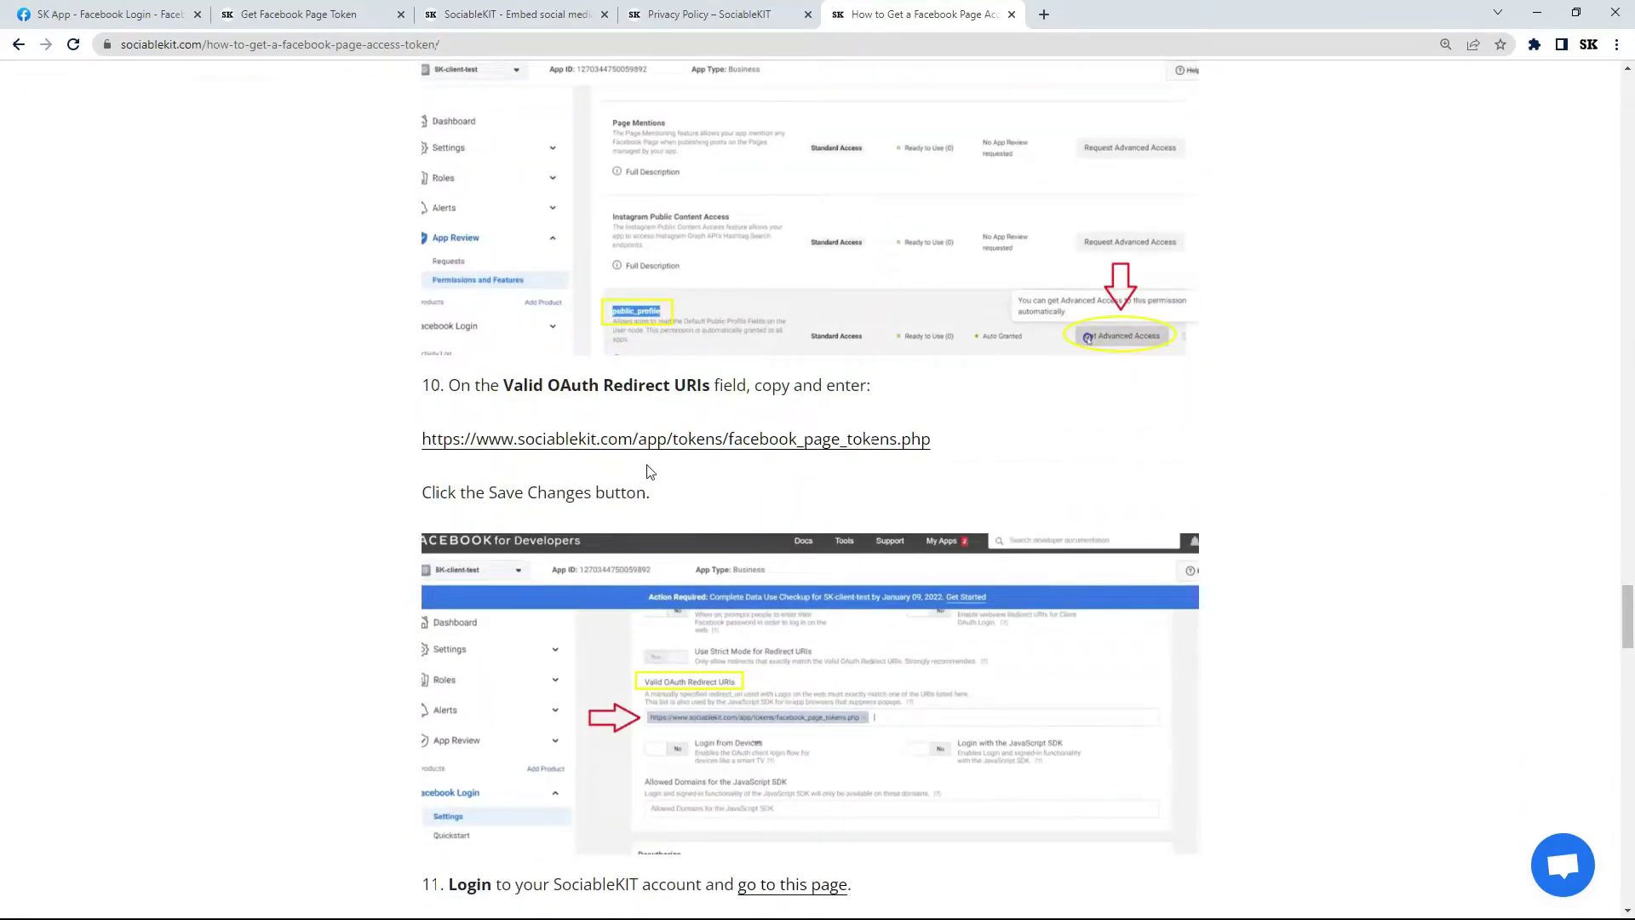
right_click(635, 441)
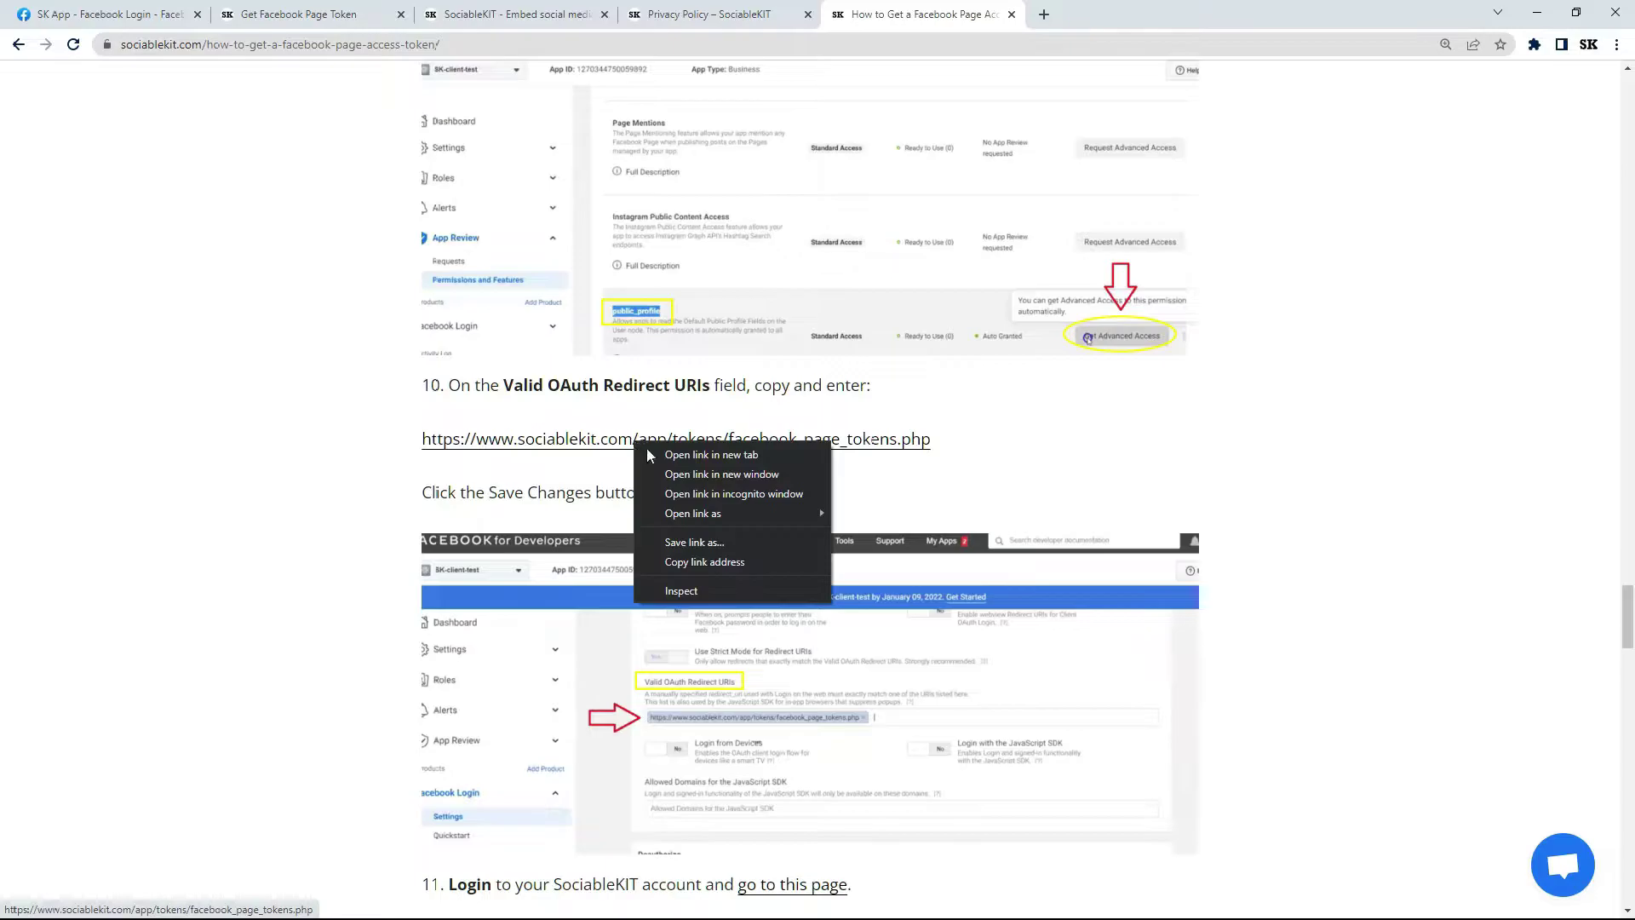
click(691, 562)
click(111, 14)
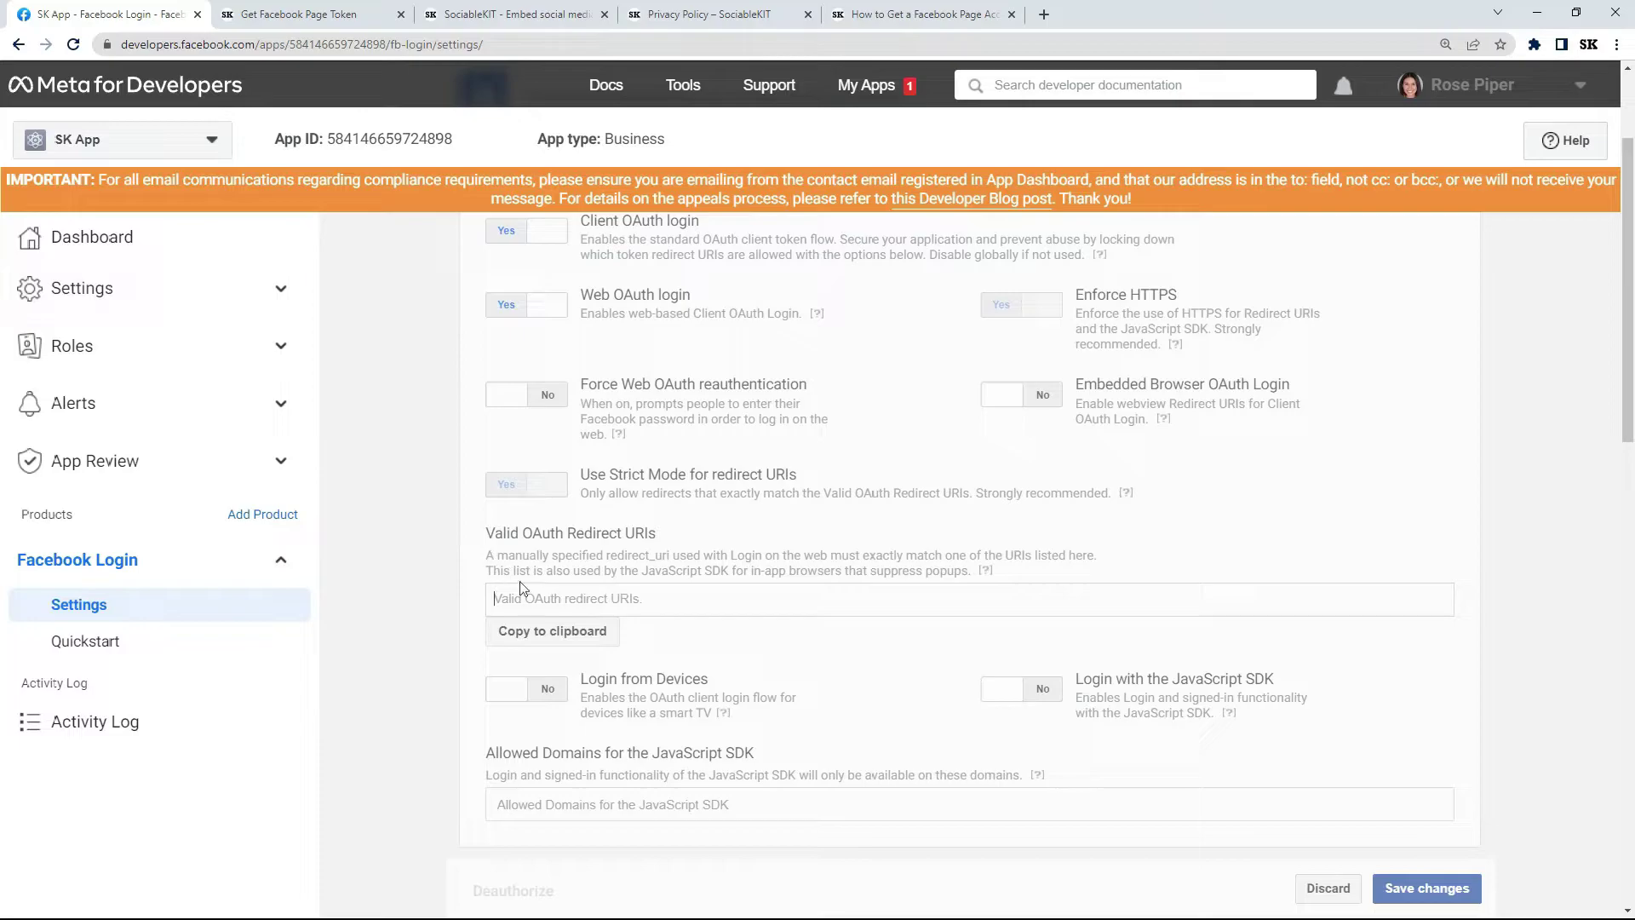
Paste the guide's redirect URL into Valid OAuth Redirect URIs and save the Facebook Login settings.
right_click(551, 603)
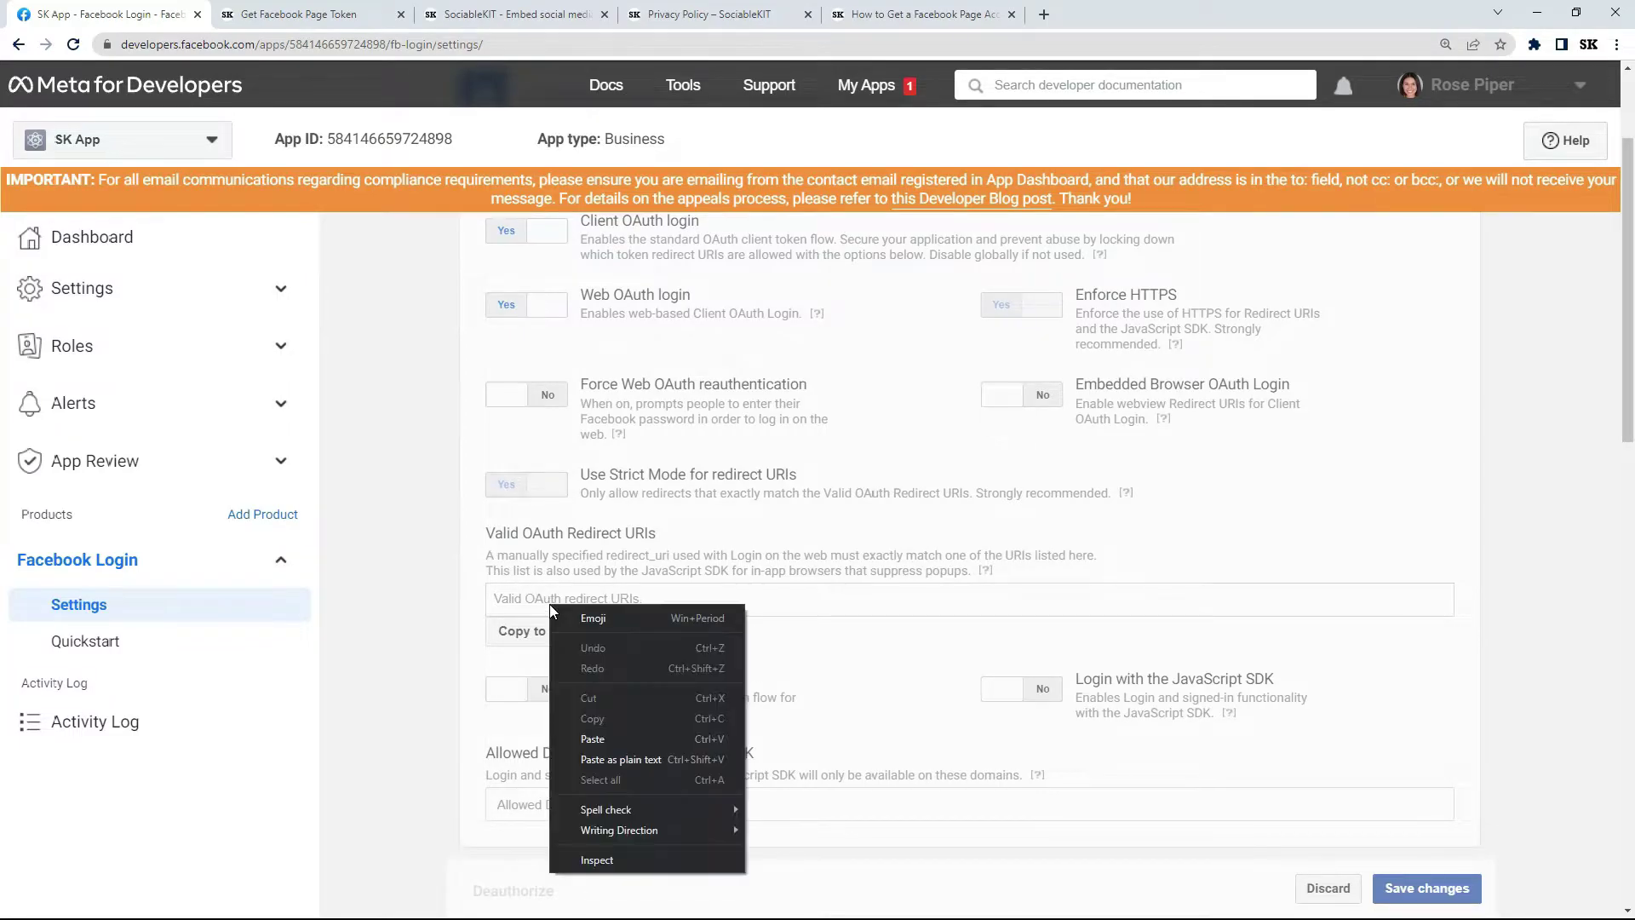
click(592, 738)
click(657, 635)
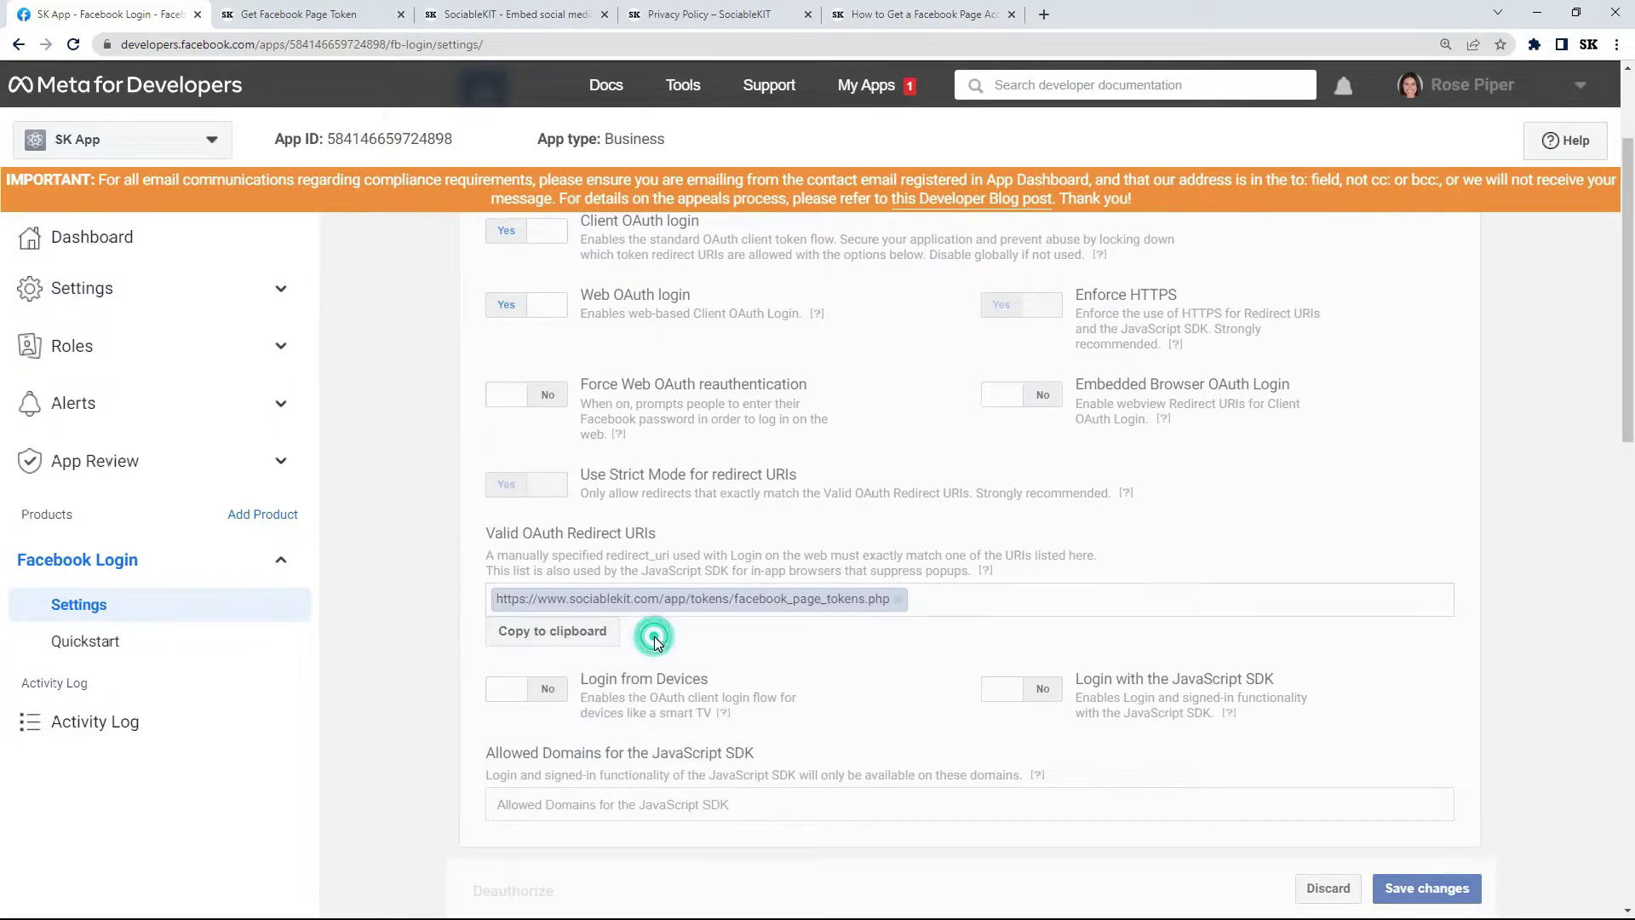
click(1423, 888)
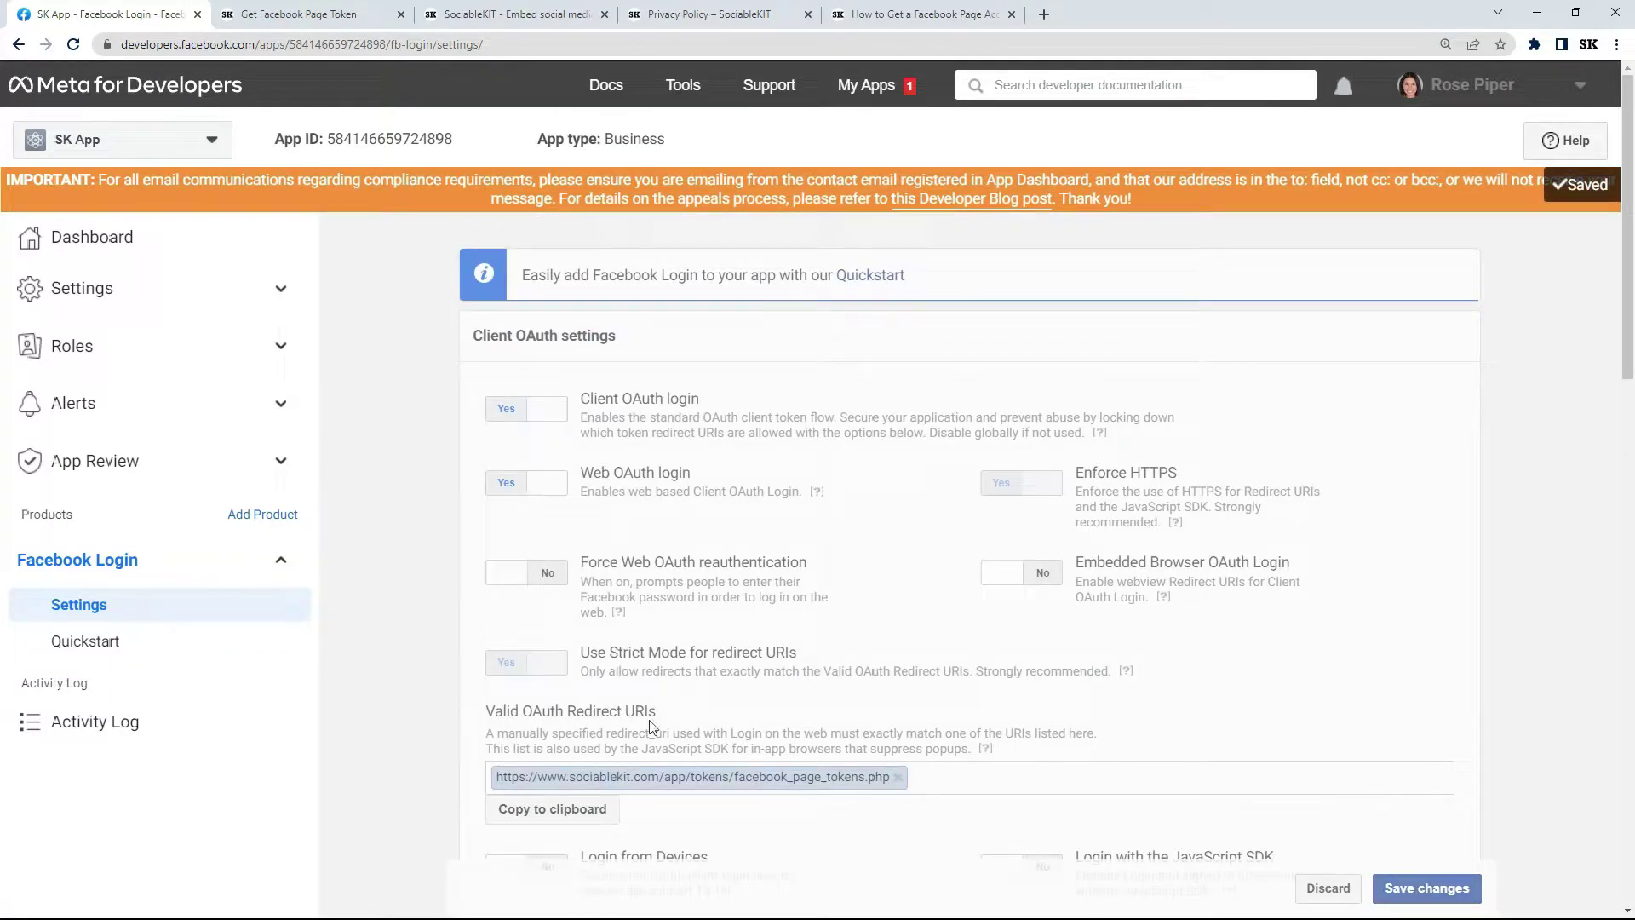
click(201, 297)
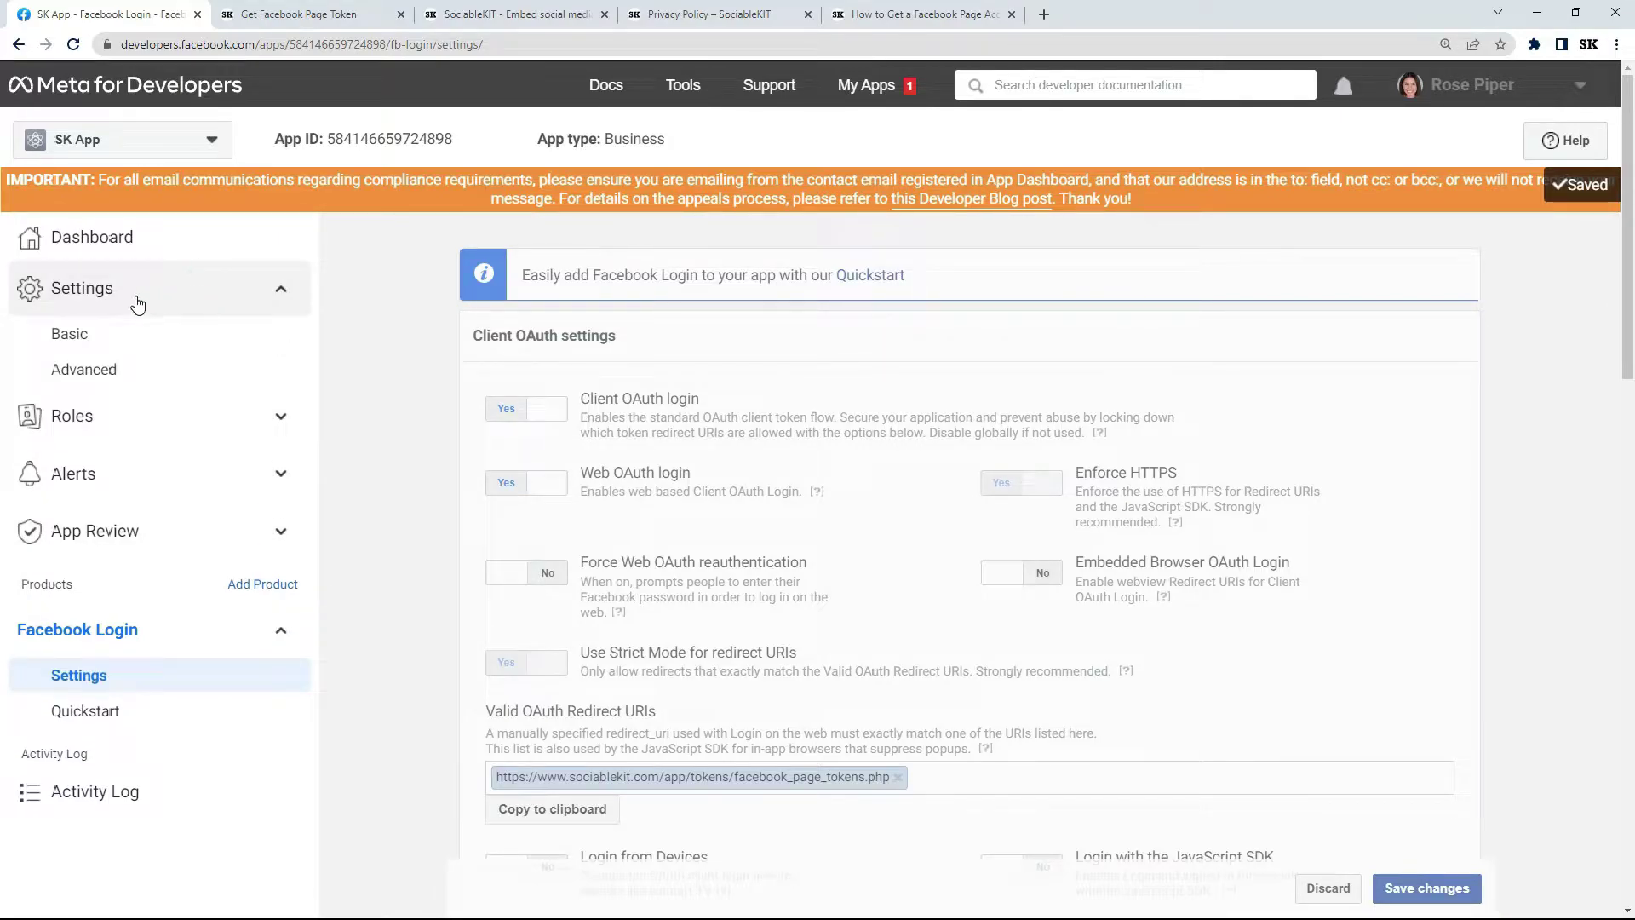
Copy SK App's App ID into the App ID field of SociableKIT's page-token form.
click(83, 337)
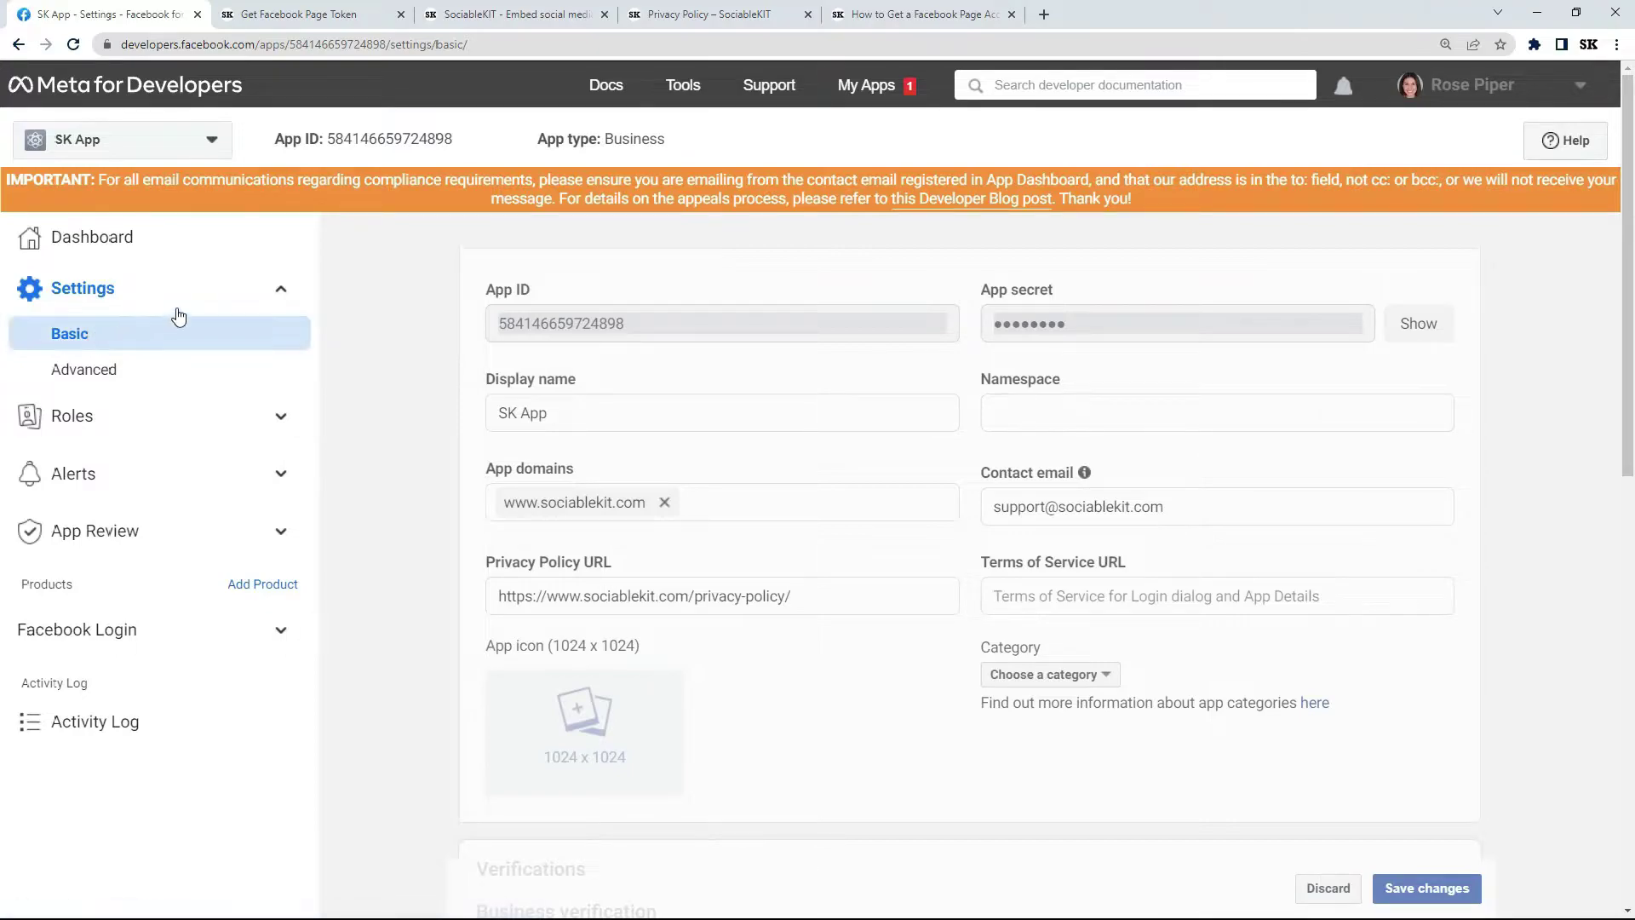
drag(521, 320, 616, 319)
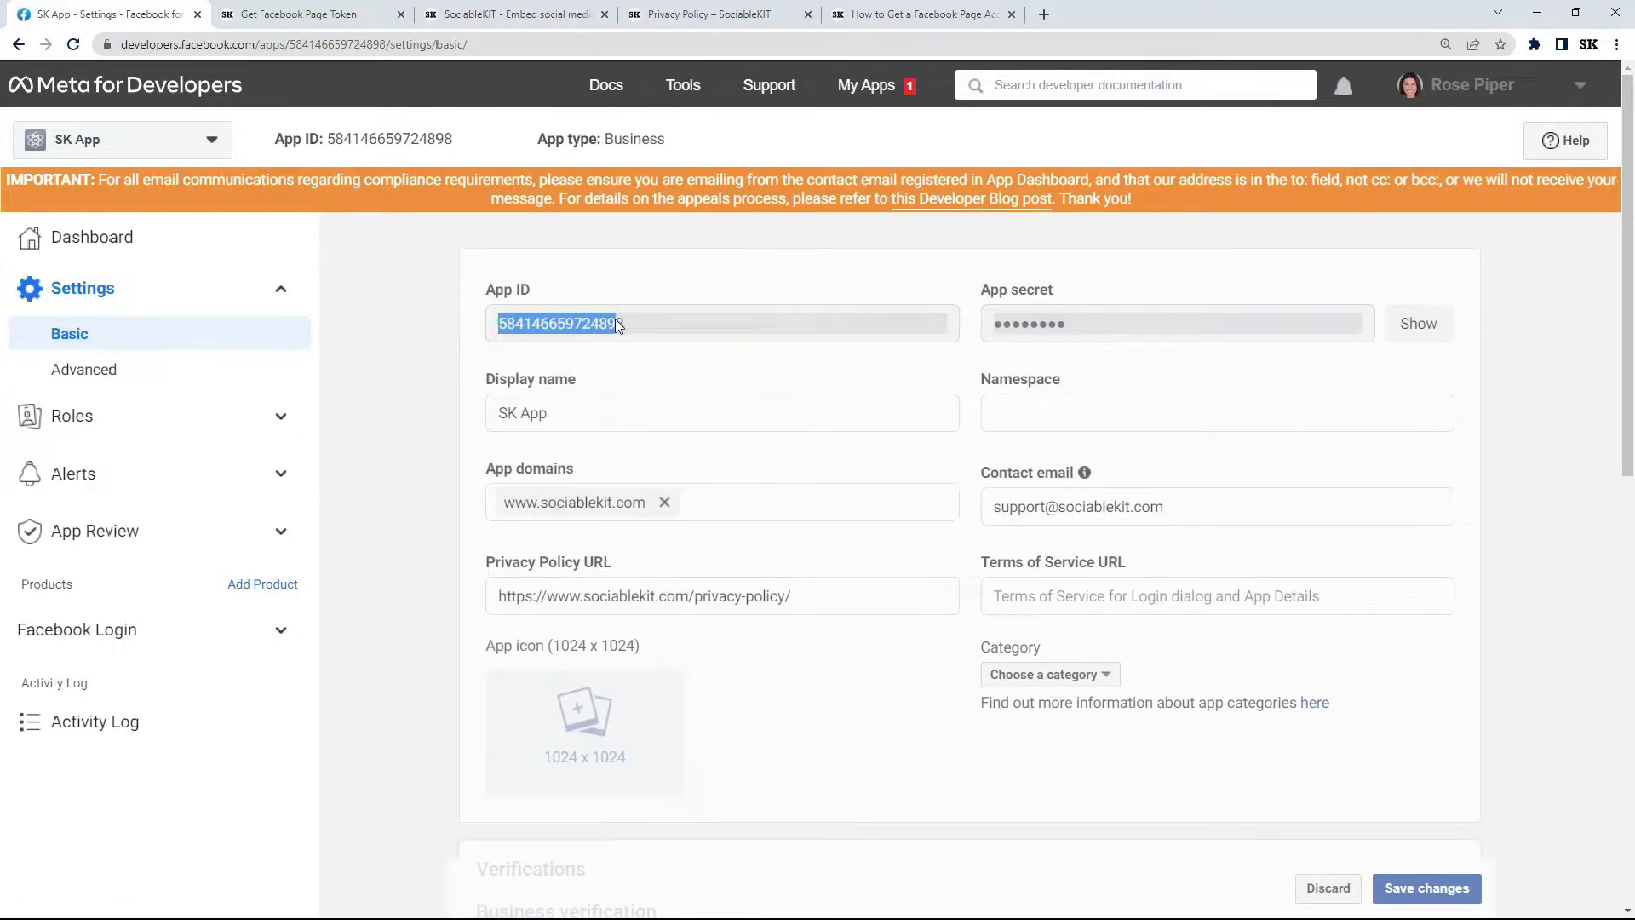
right_click(559, 324)
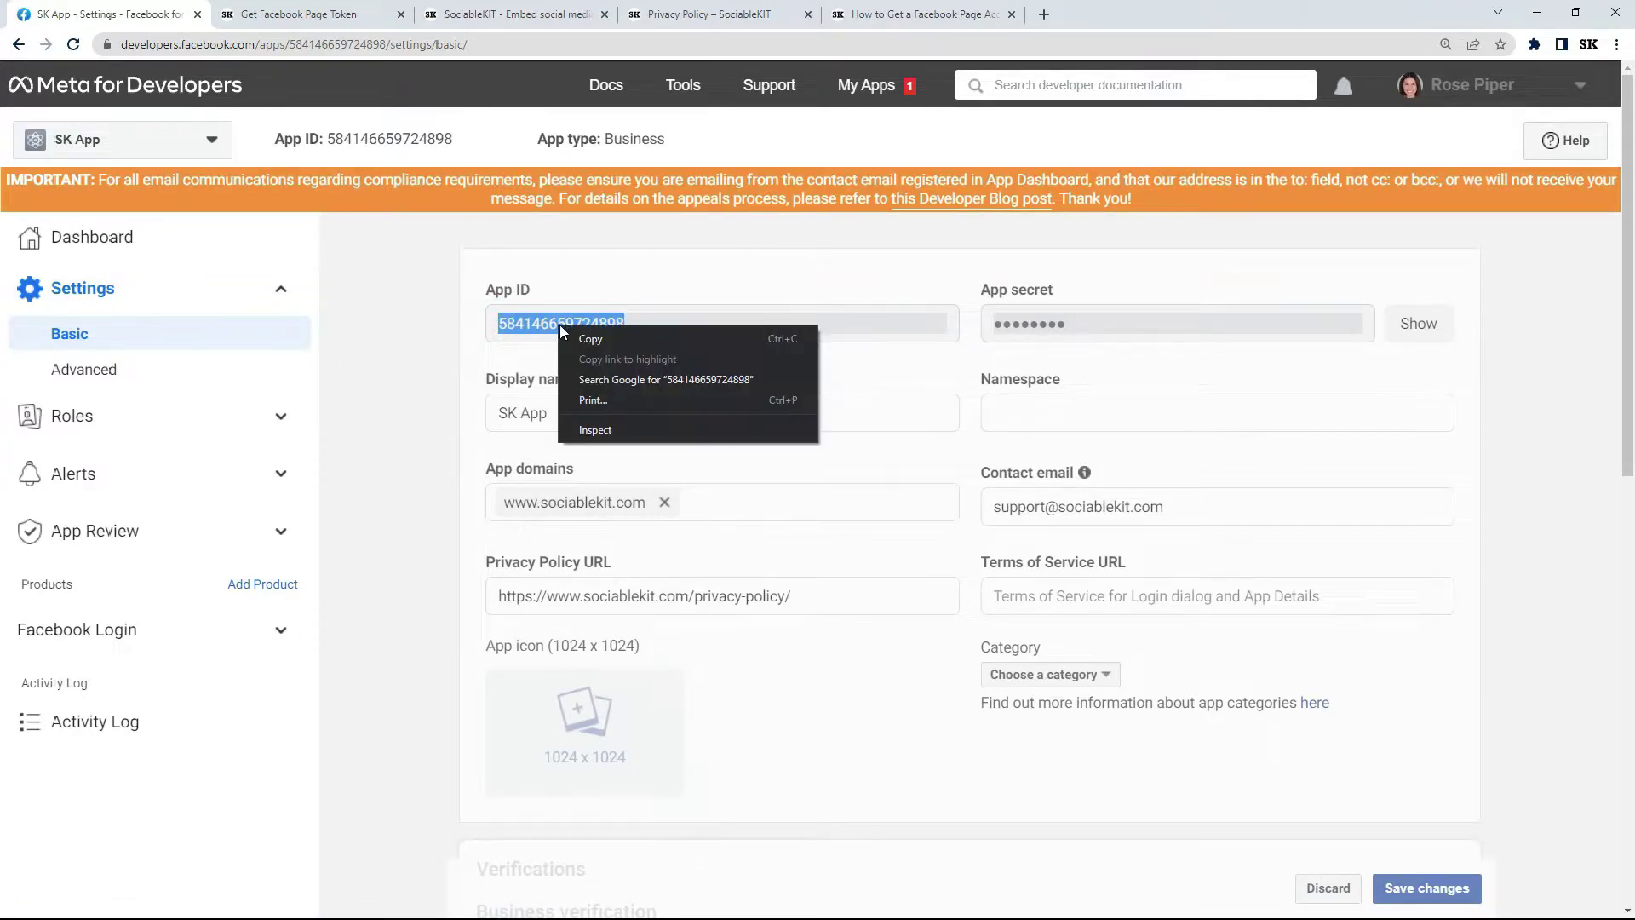
click(584, 337)
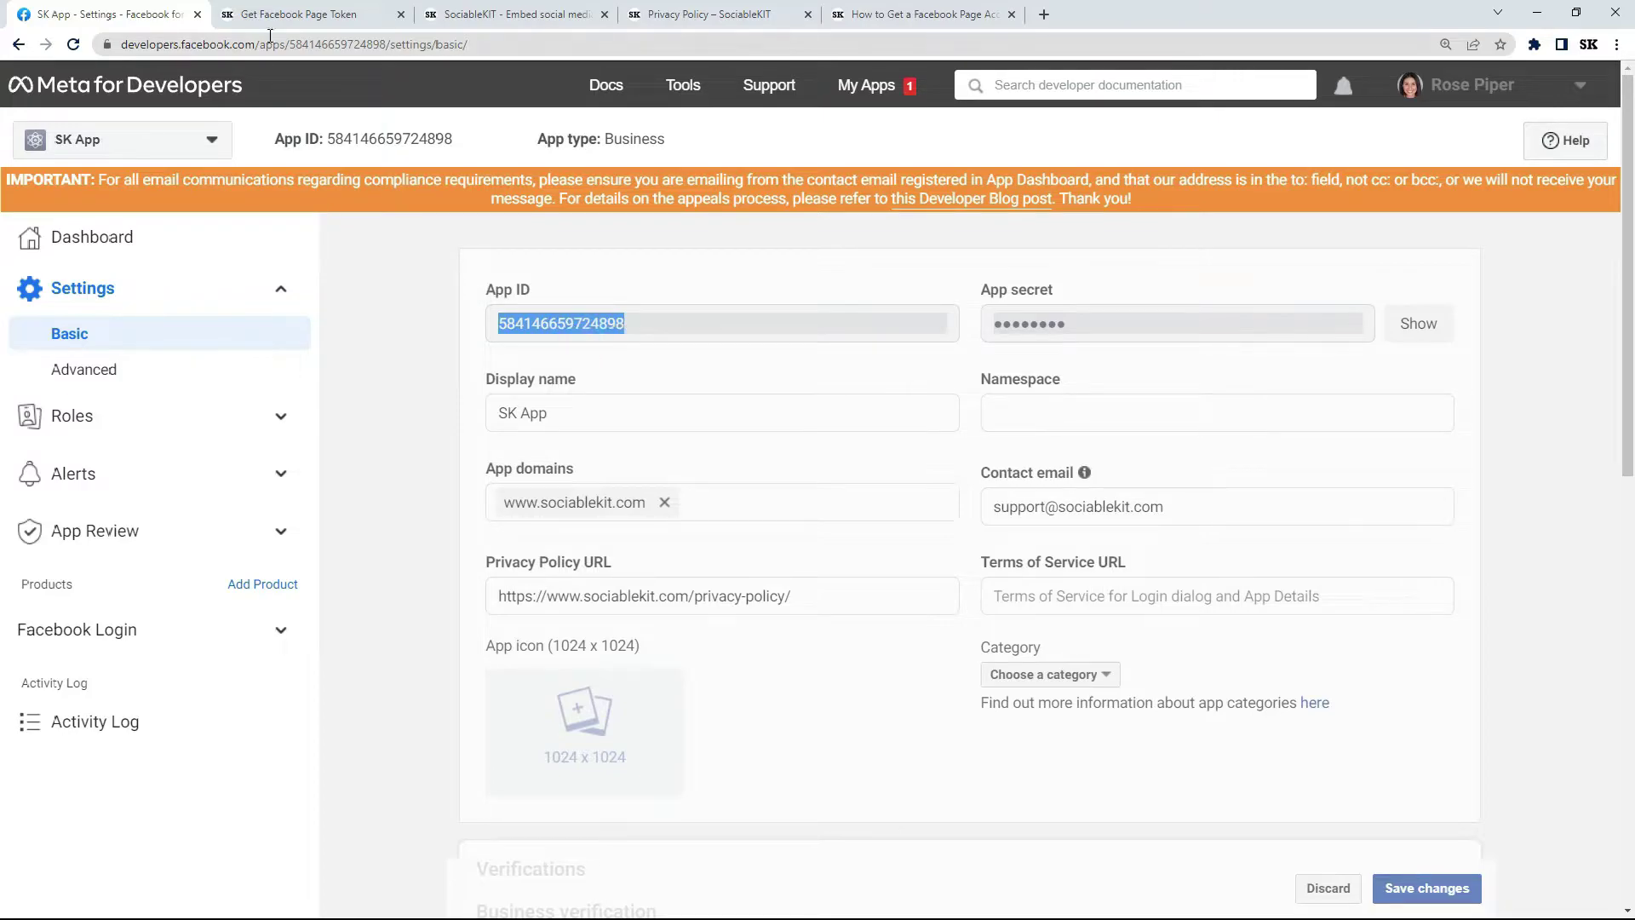
click(289, 15)
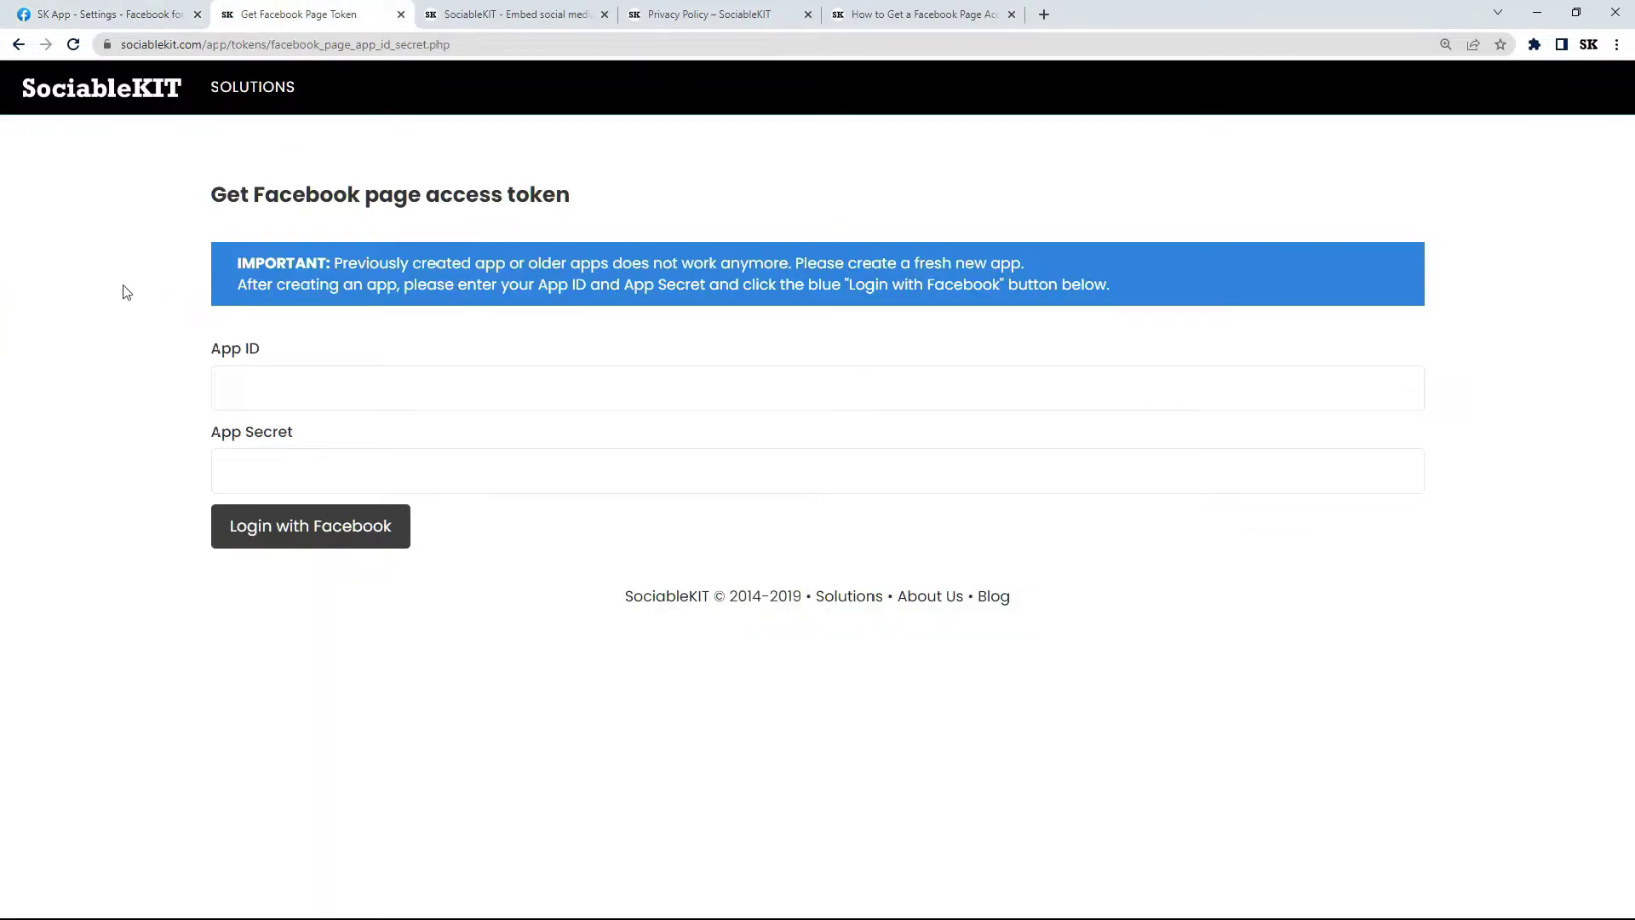
click(272, 378)
right_click(321, 381)
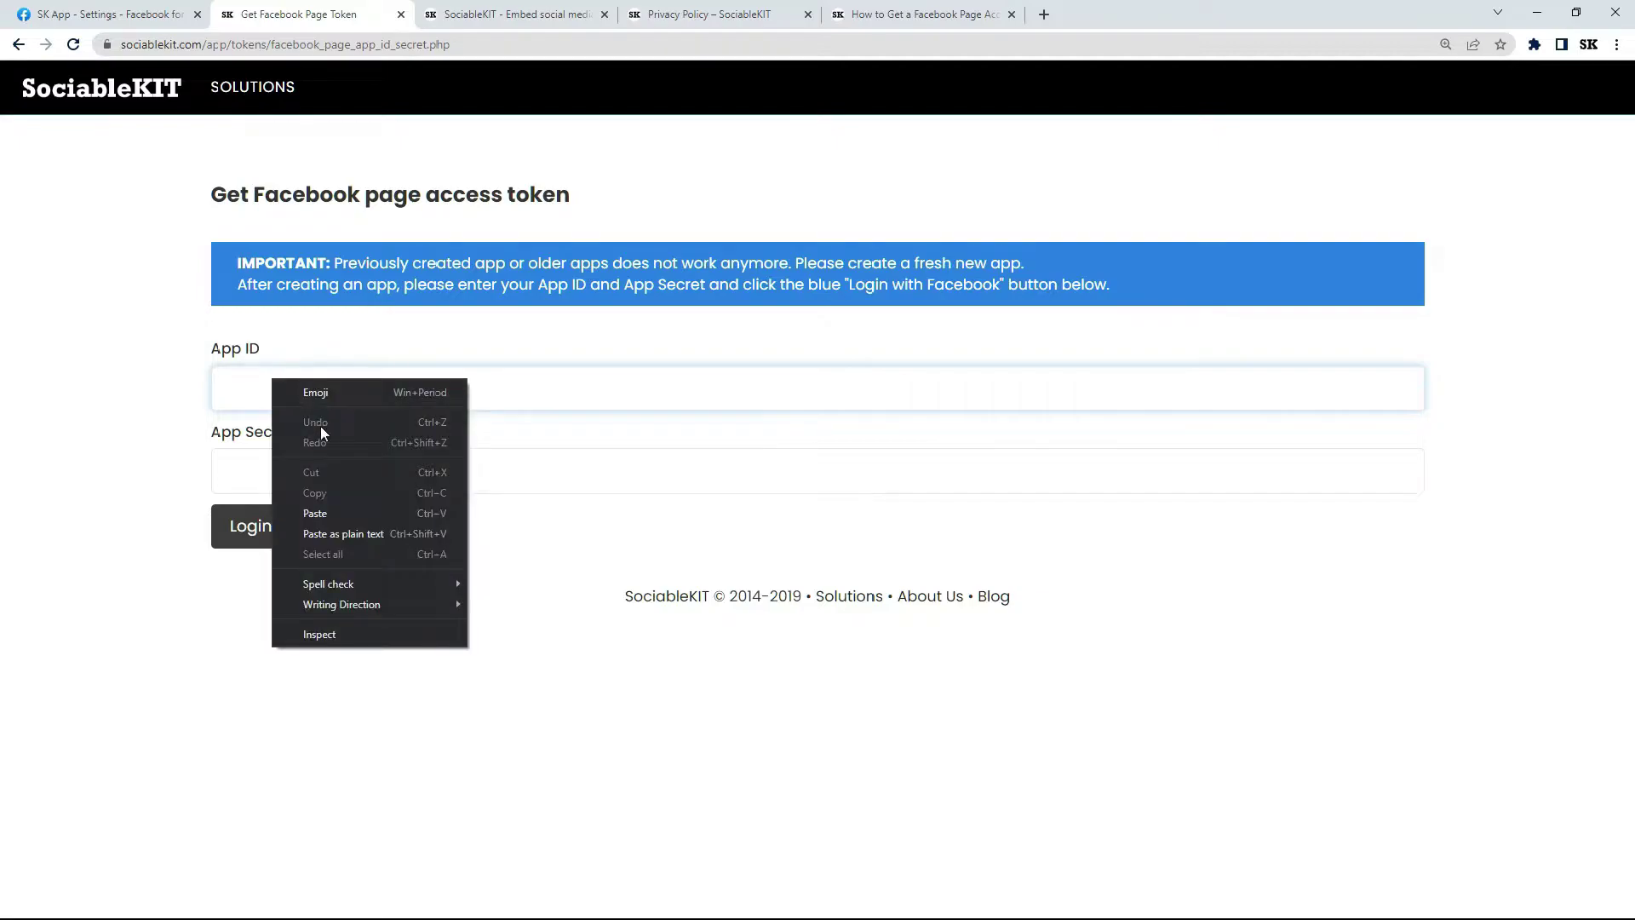
click(326, 512)
Reveal SK App's app secret and paste it into the form's App Secret field.
click(135, 18)
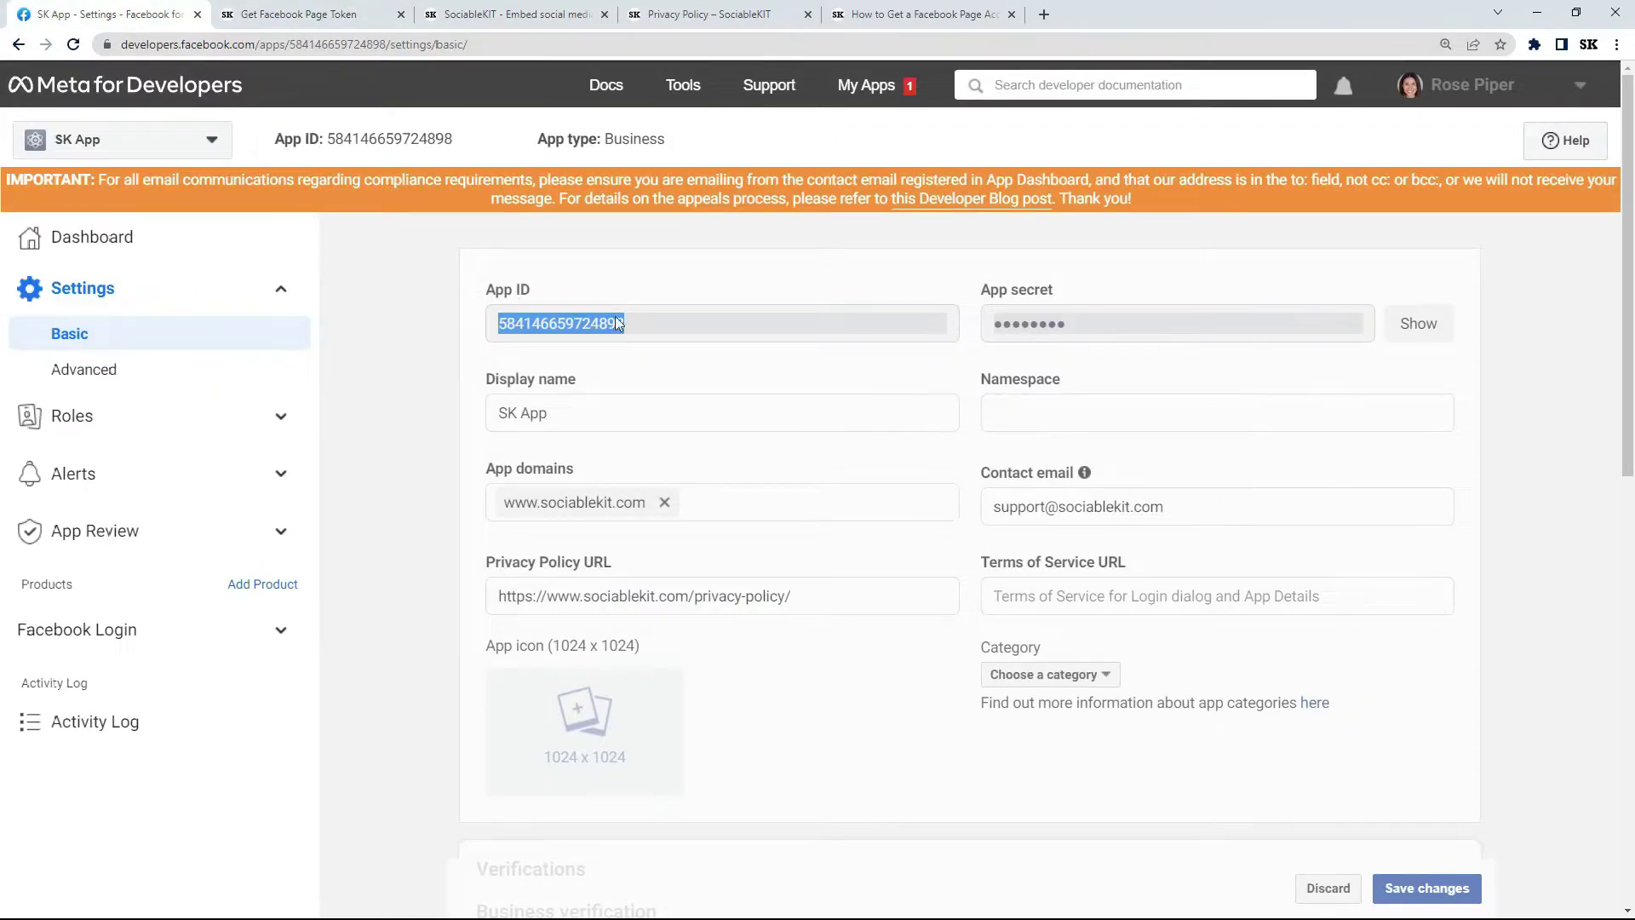
click(1416, 327)
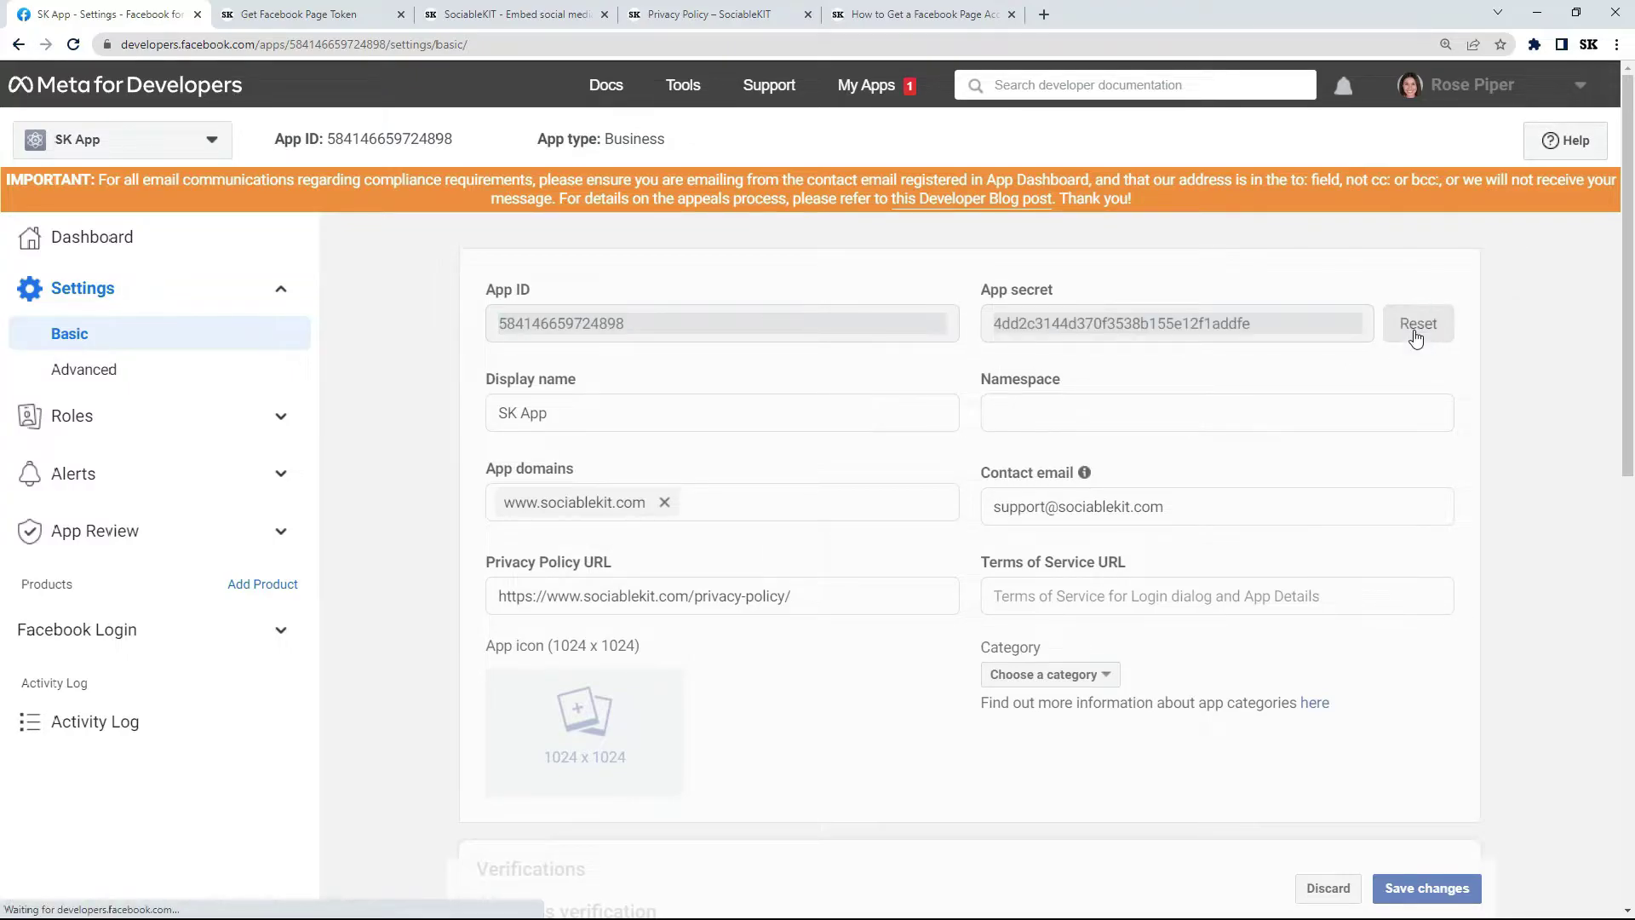
drag(994, 332, 1271, 335)
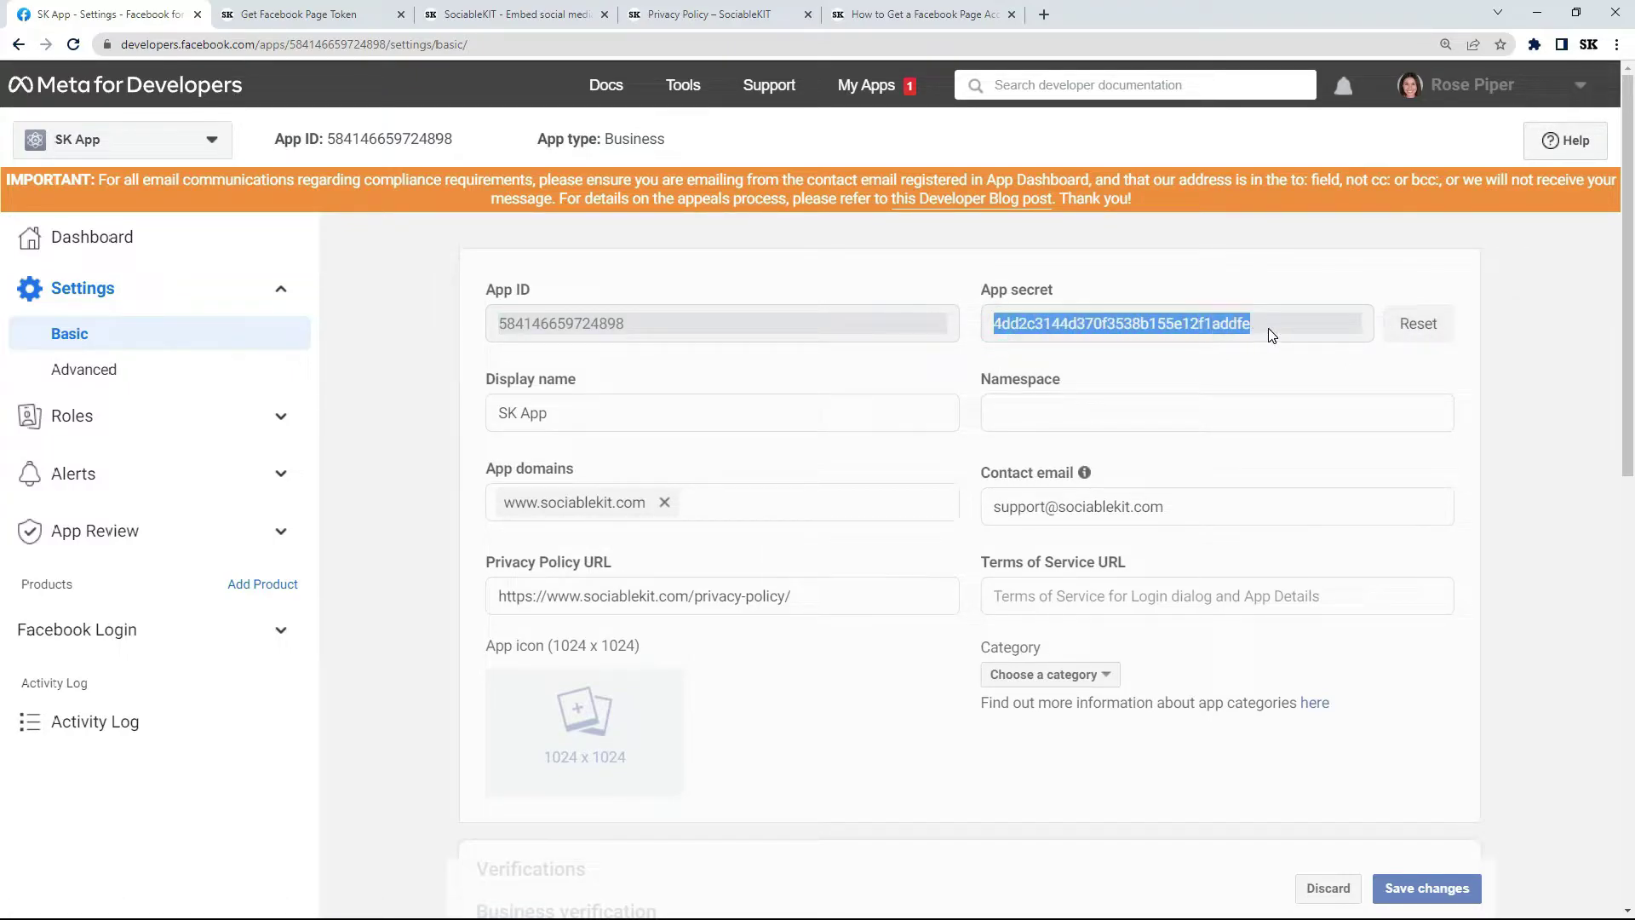
right_click(1146, 325)
click(1174, 336)
click(322, 17)
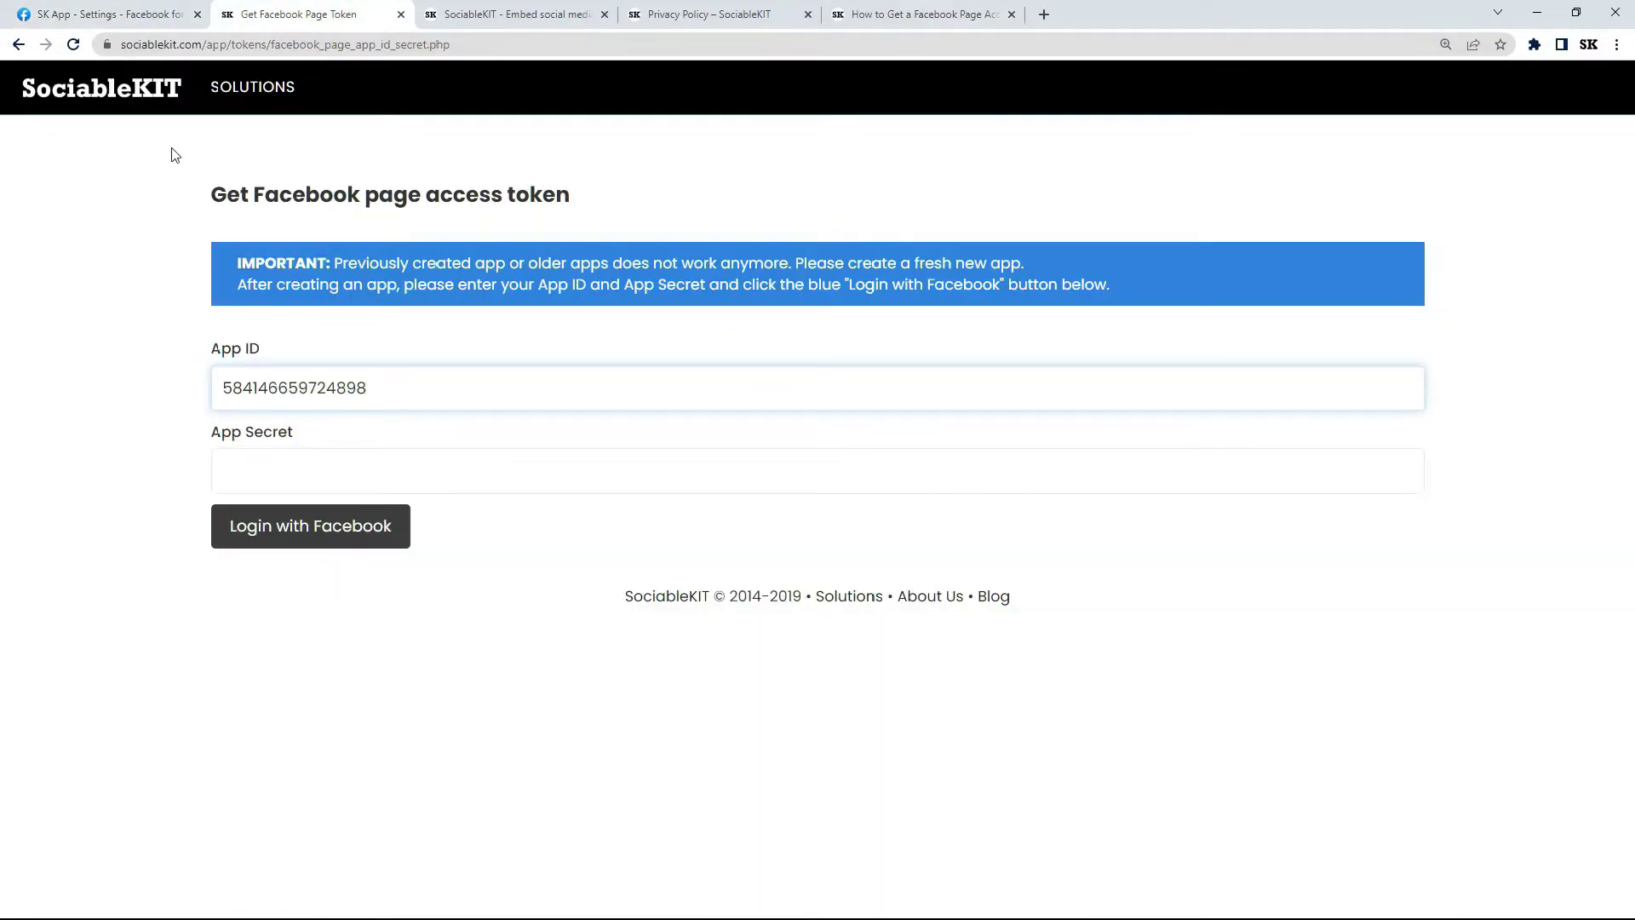
right_click(292, 480)
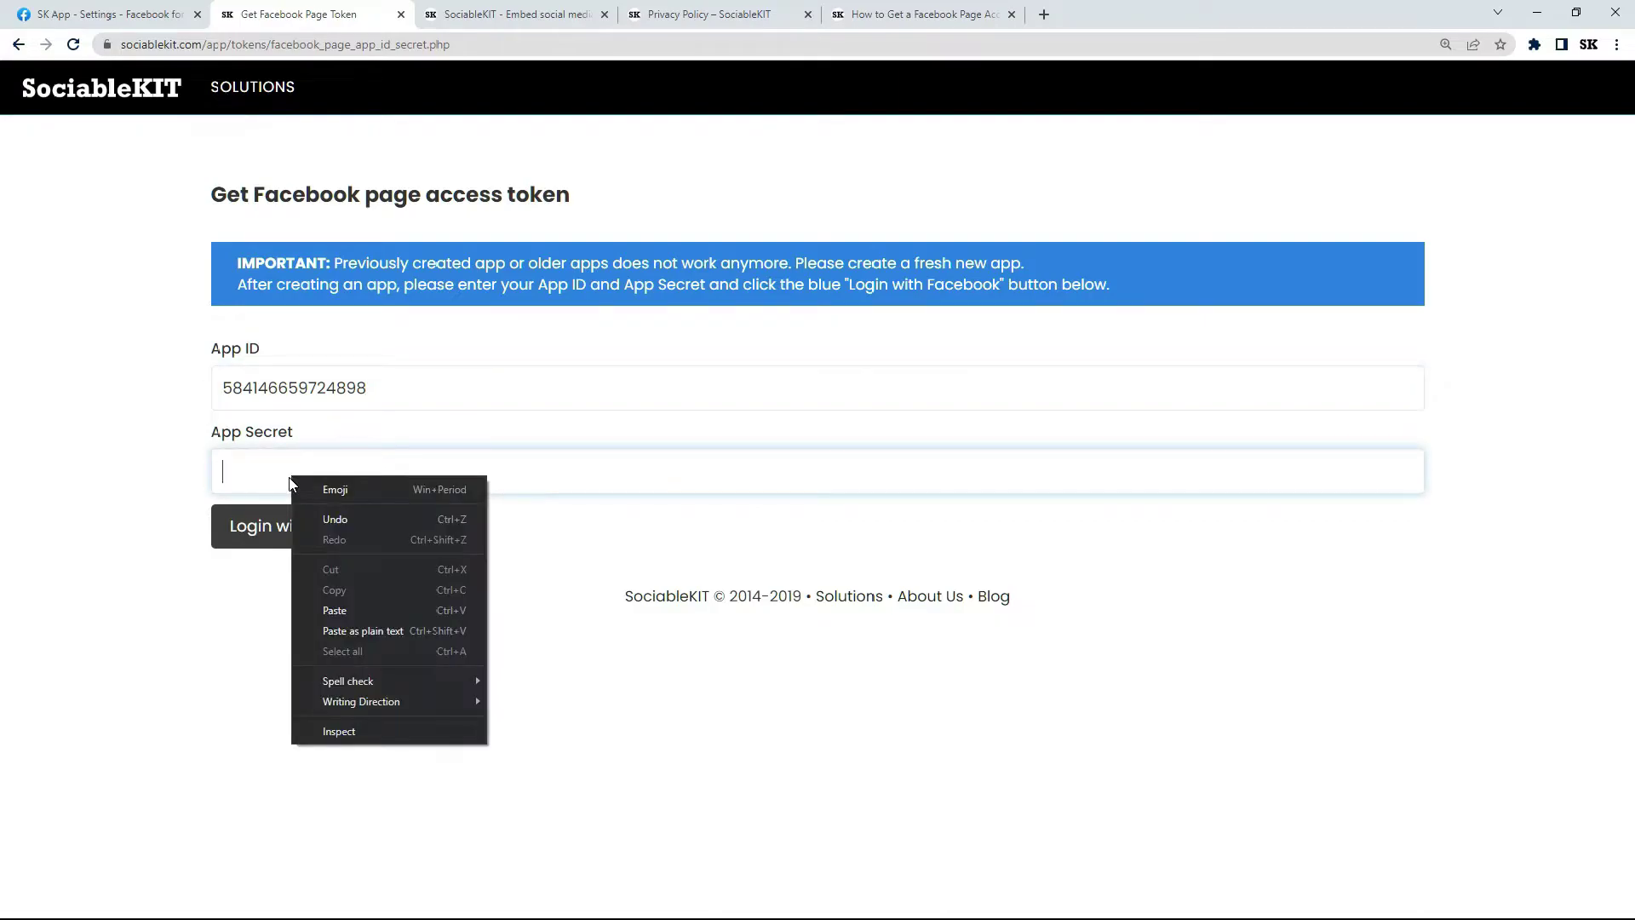
click(355, 606)
Log in with Facebook, grant SK App all Instagram accounts and Pages, and acknowledge the link.
click(320, 529)
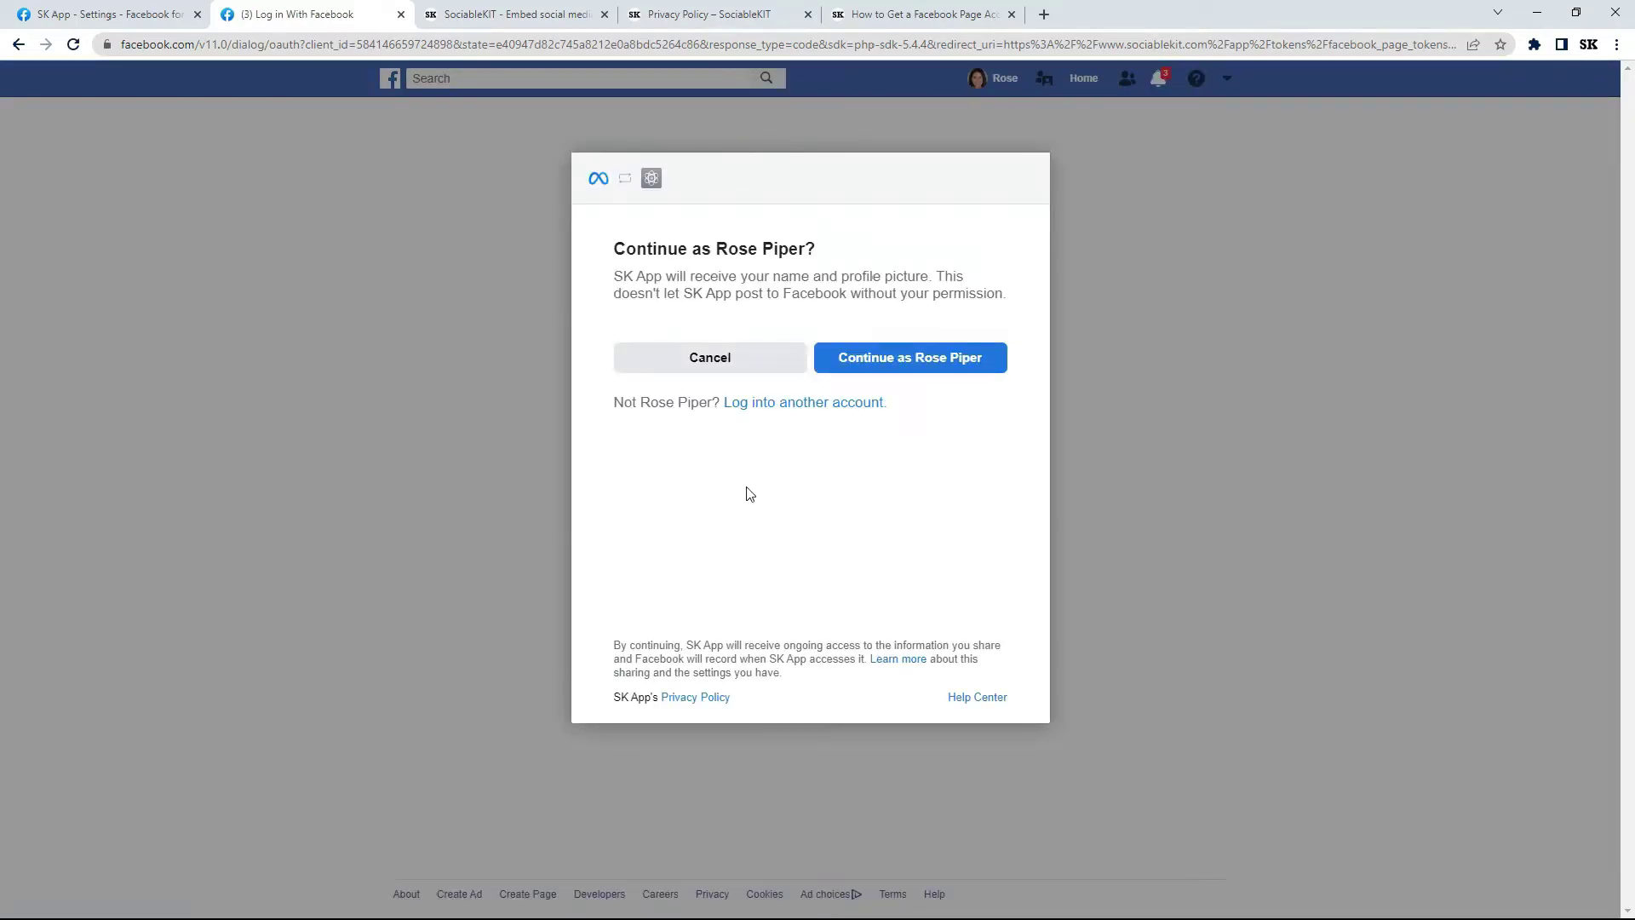
click(924, 358)
click(990, 373)
click(936, 518)
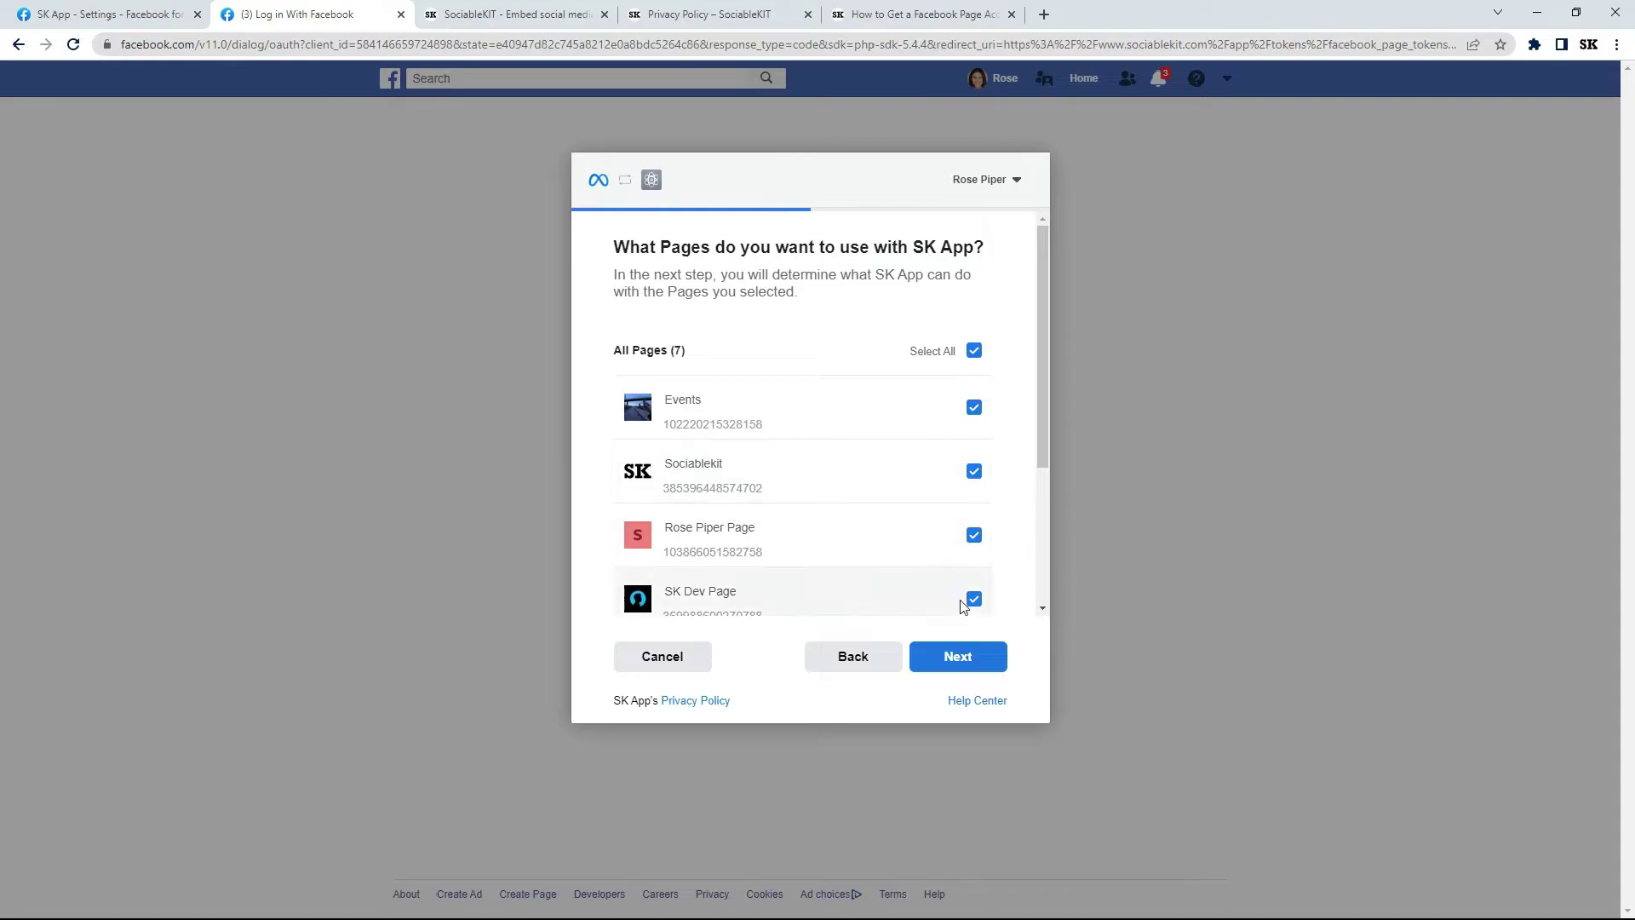
click(966, 667)
click(959, 657)
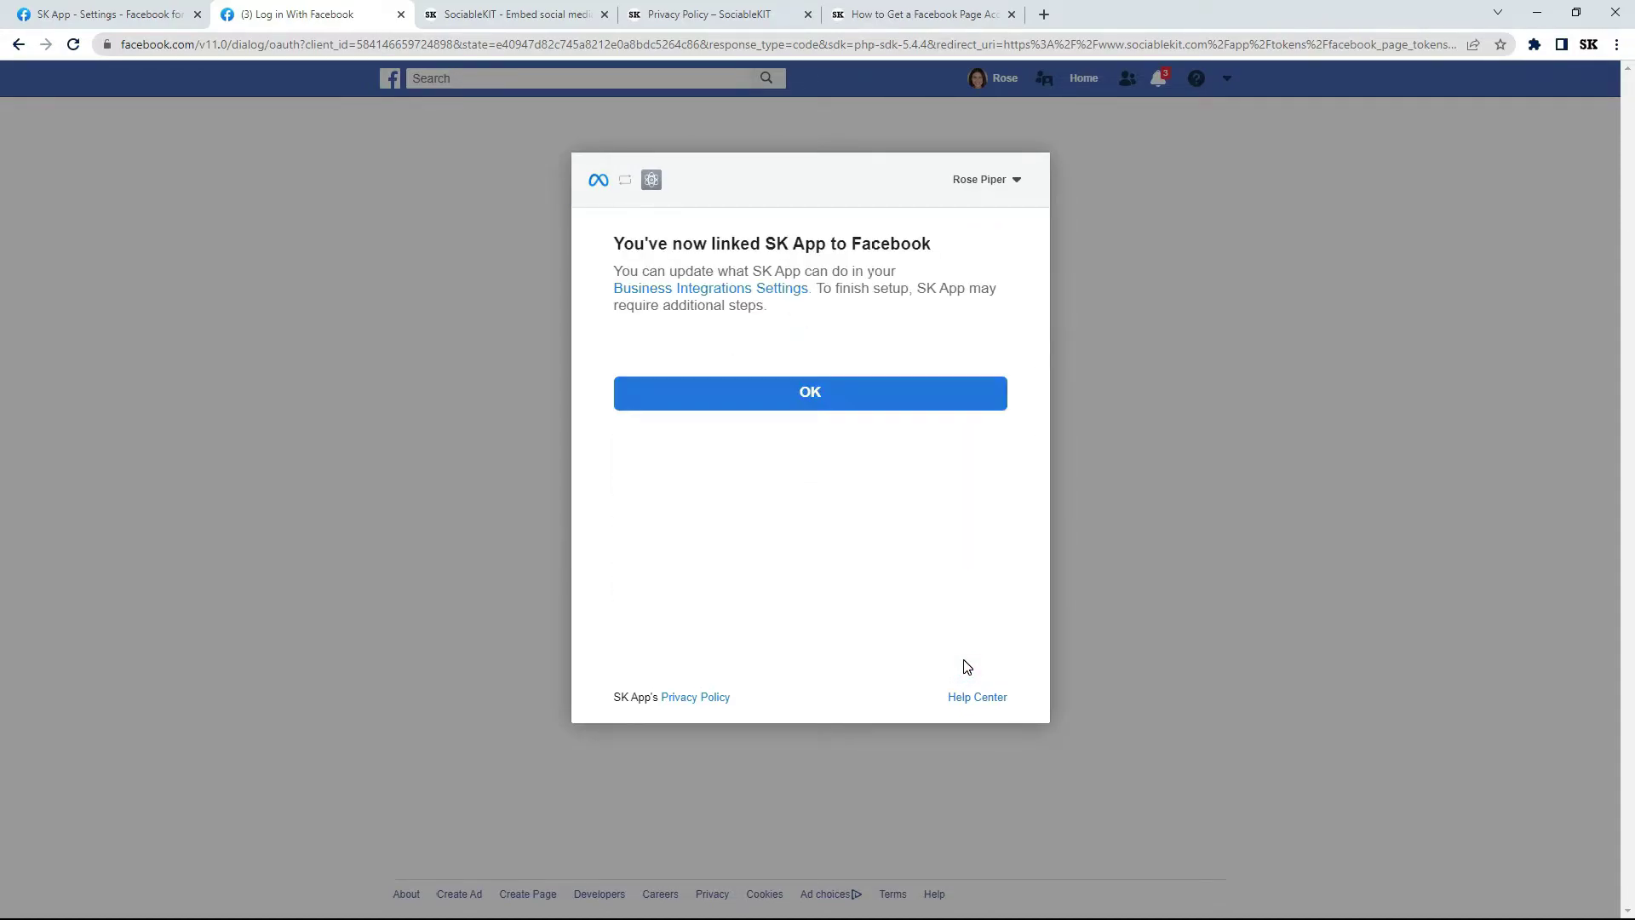
click(813, 400)
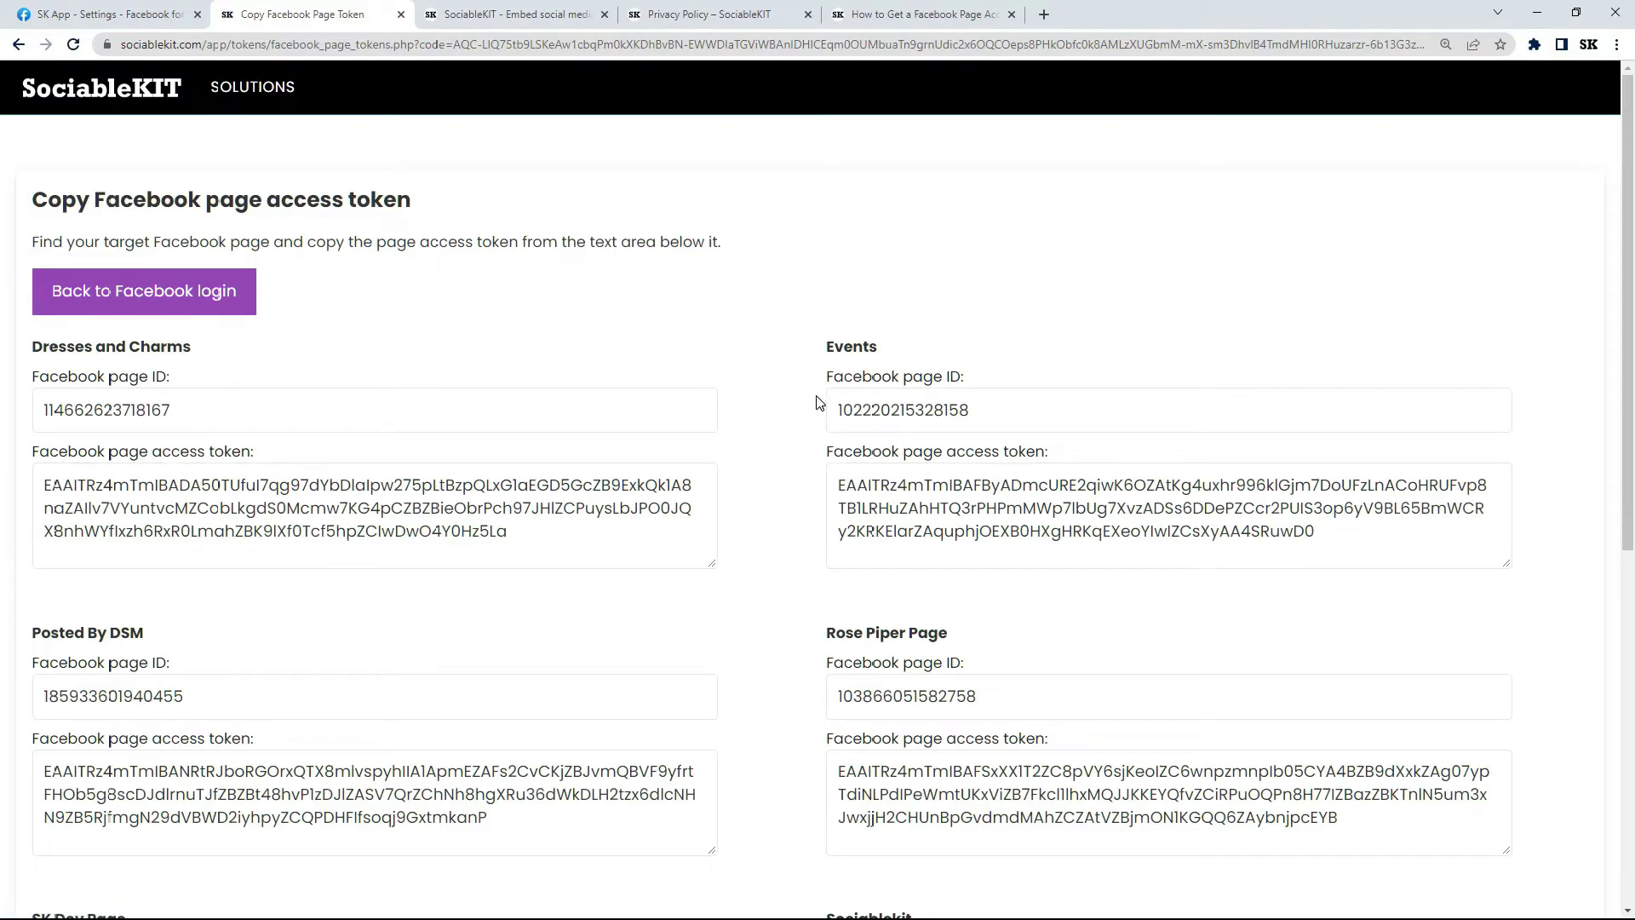
Copy the access token listed for the Posted By DSM page.
drag(1626, 258, 1632, 398)
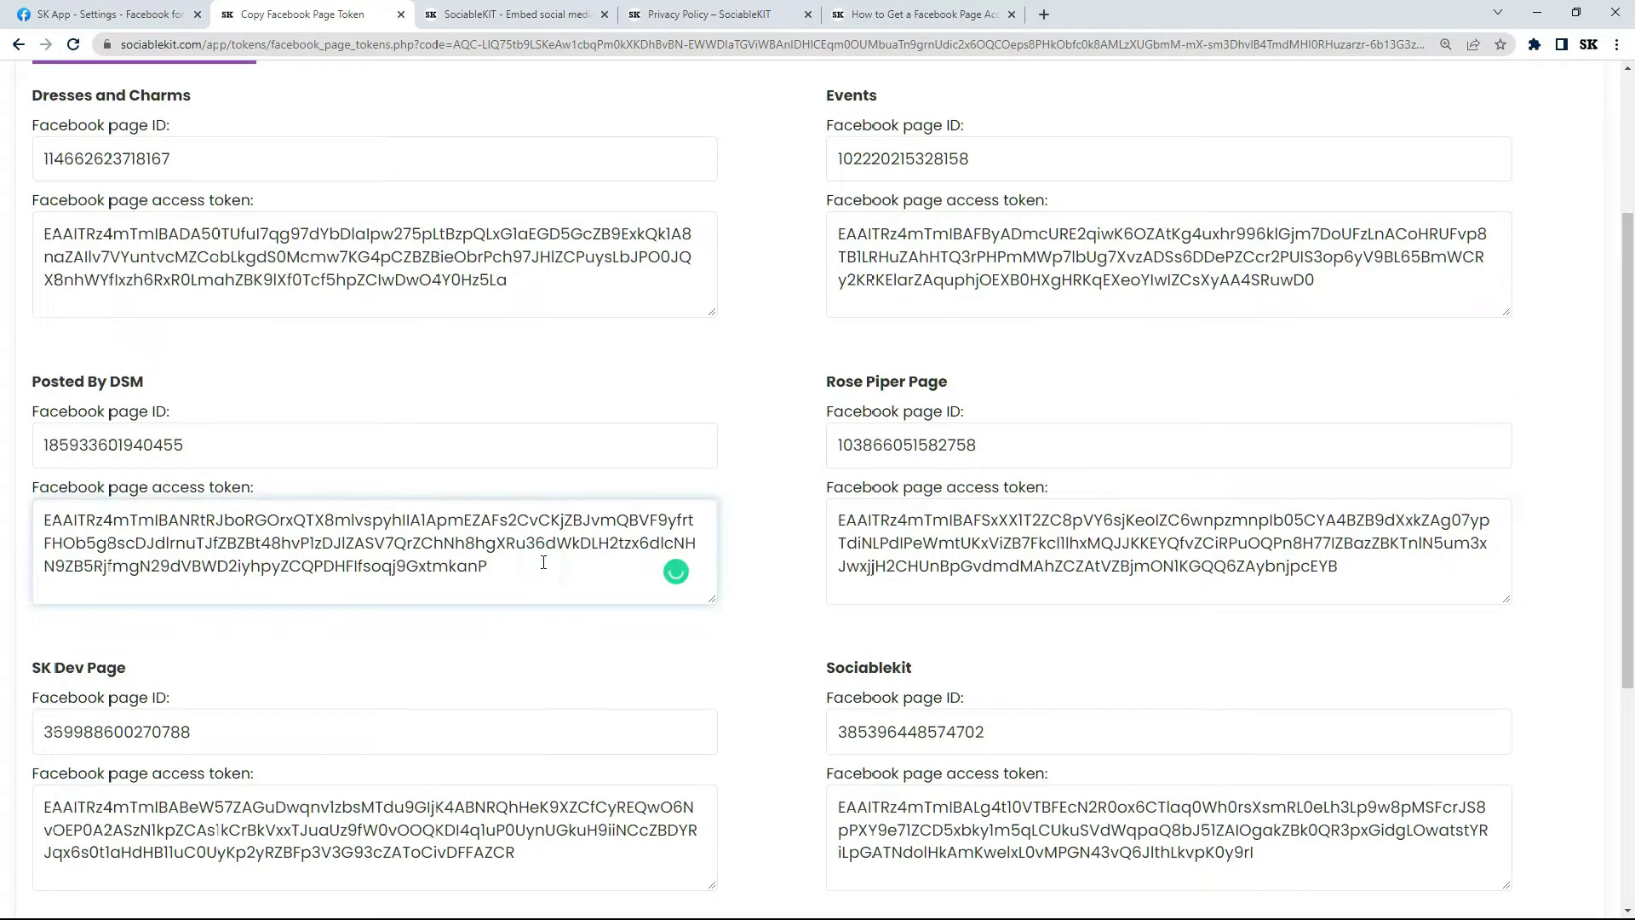
drag(539, 569, 43, 509)
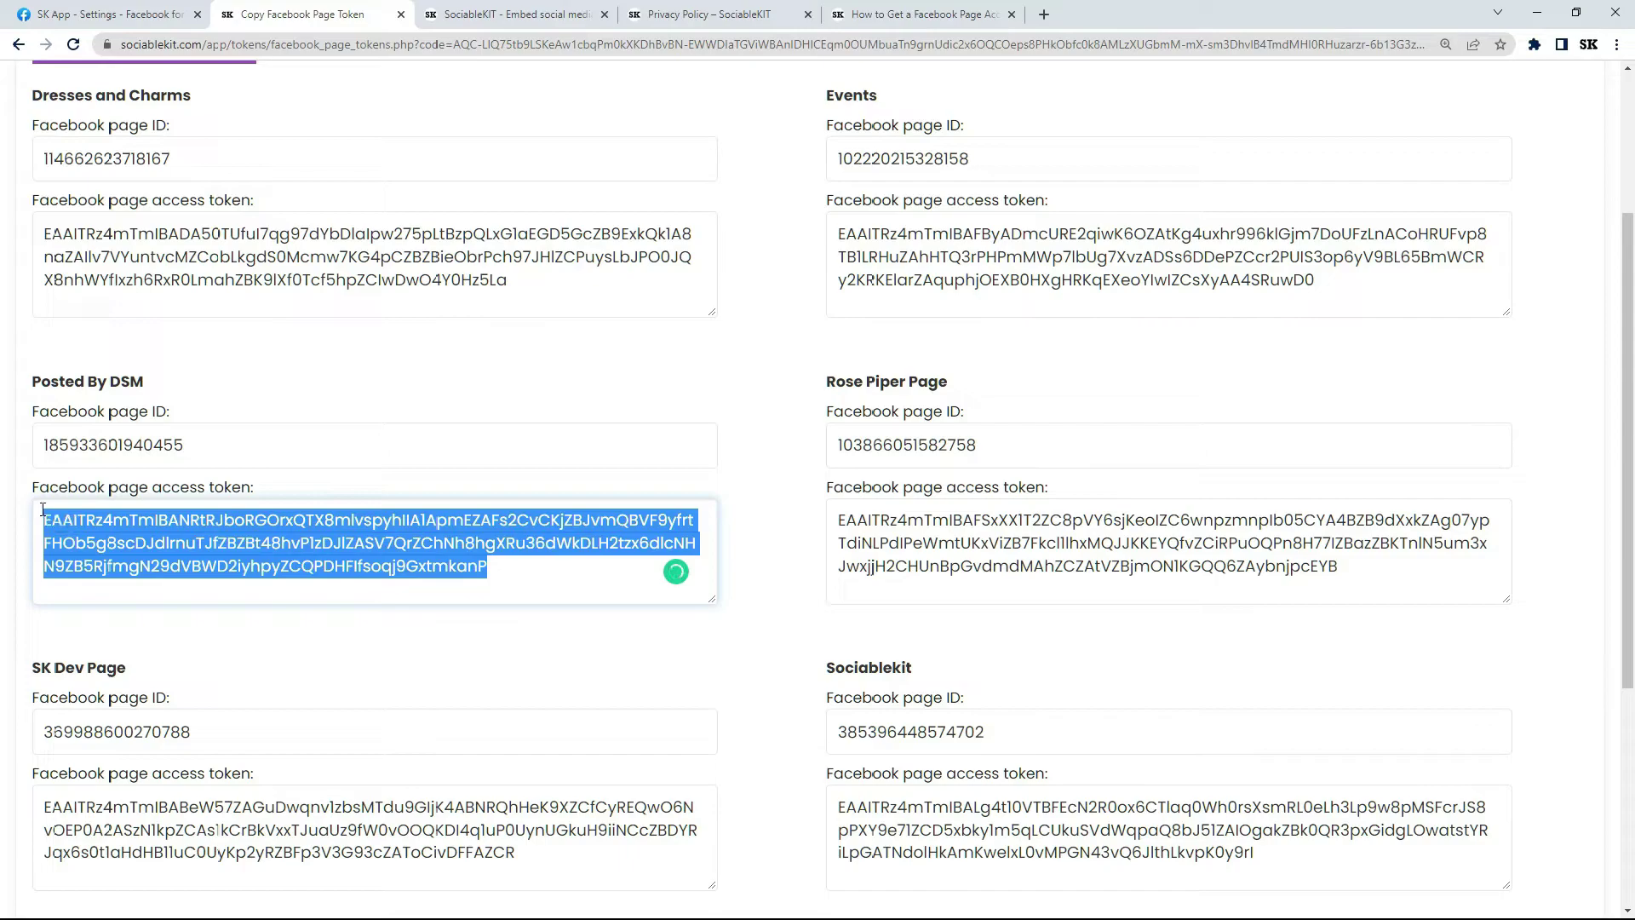
right_click(107, 531)
click(183, 592)
Log in to SociableKIT with the saved credentials and open the Solutions list.
click(528, 14)
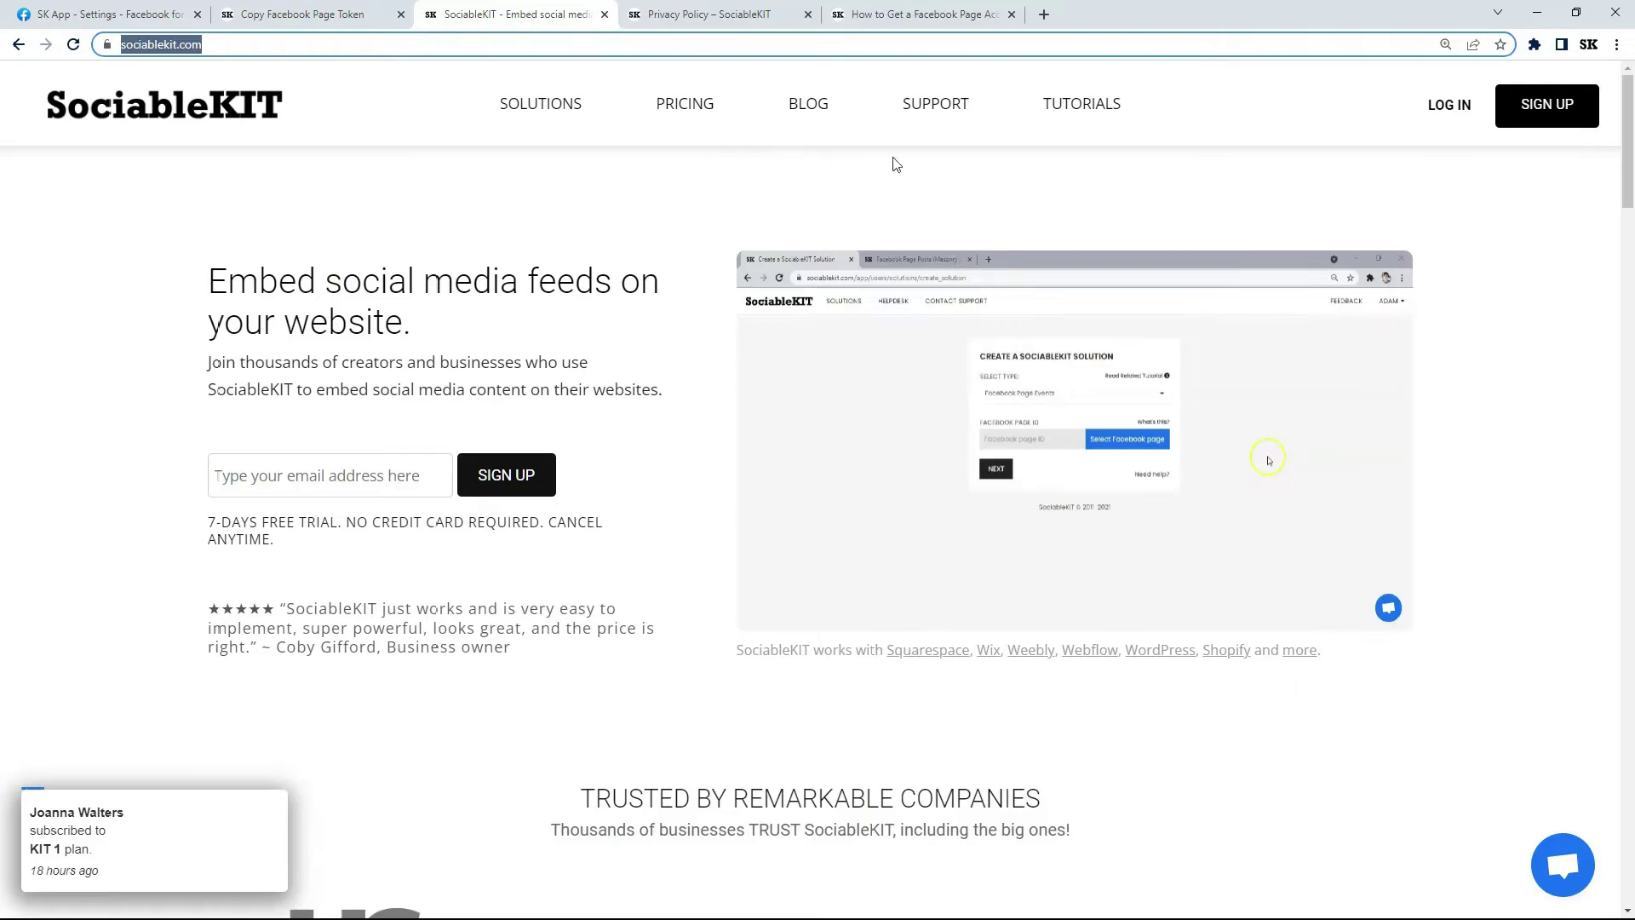
click(1453, 109)
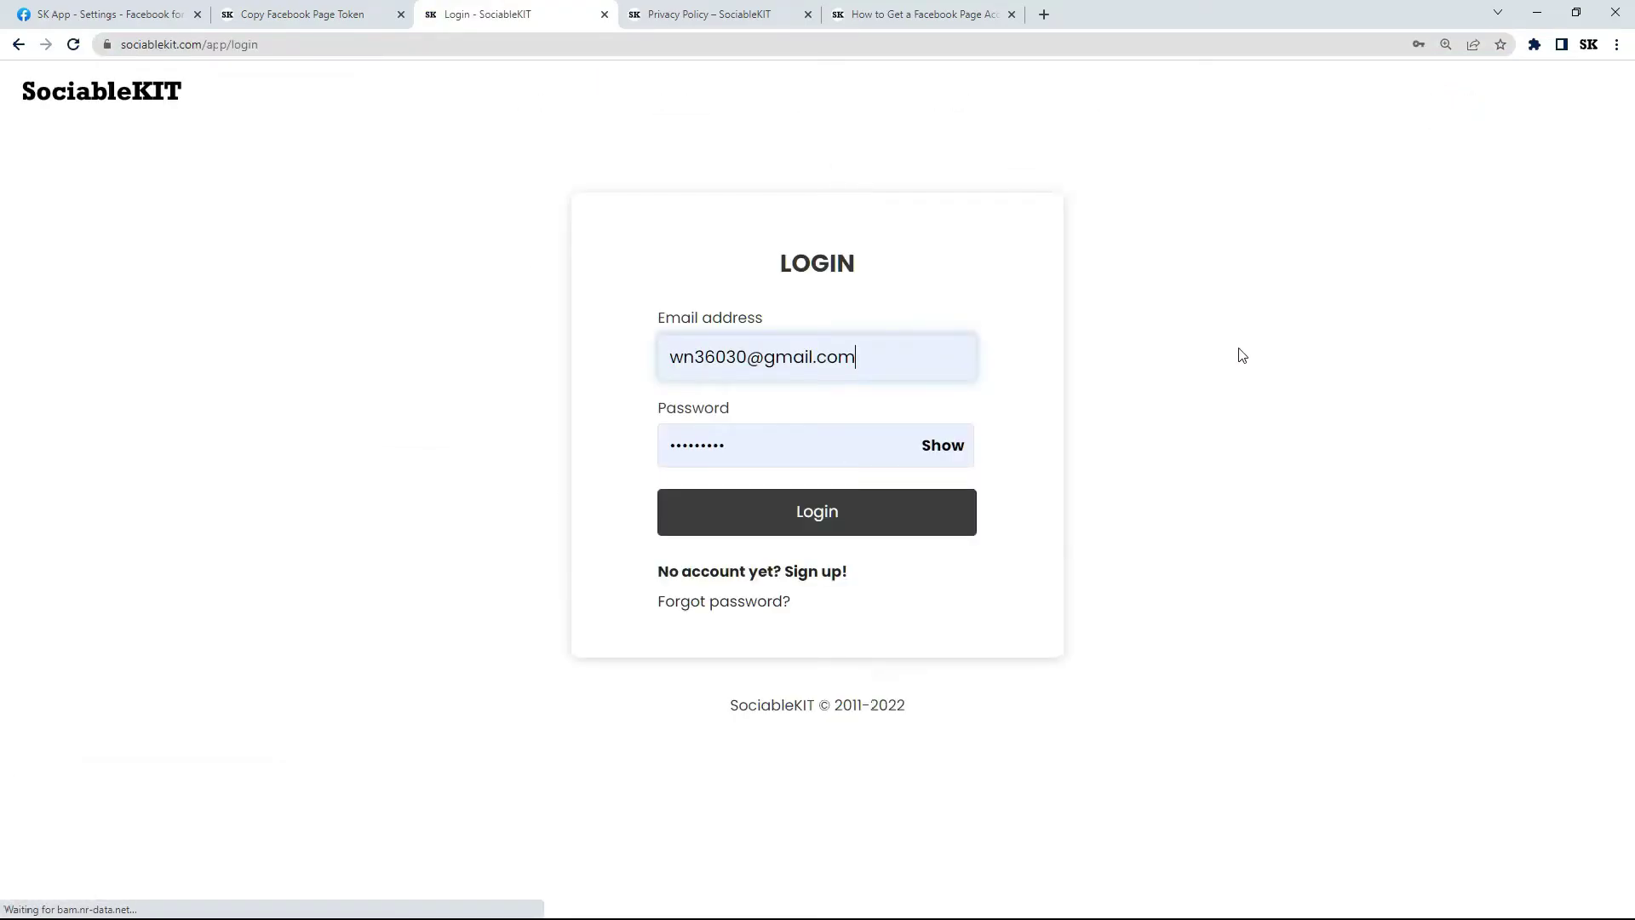
click(822, 518)
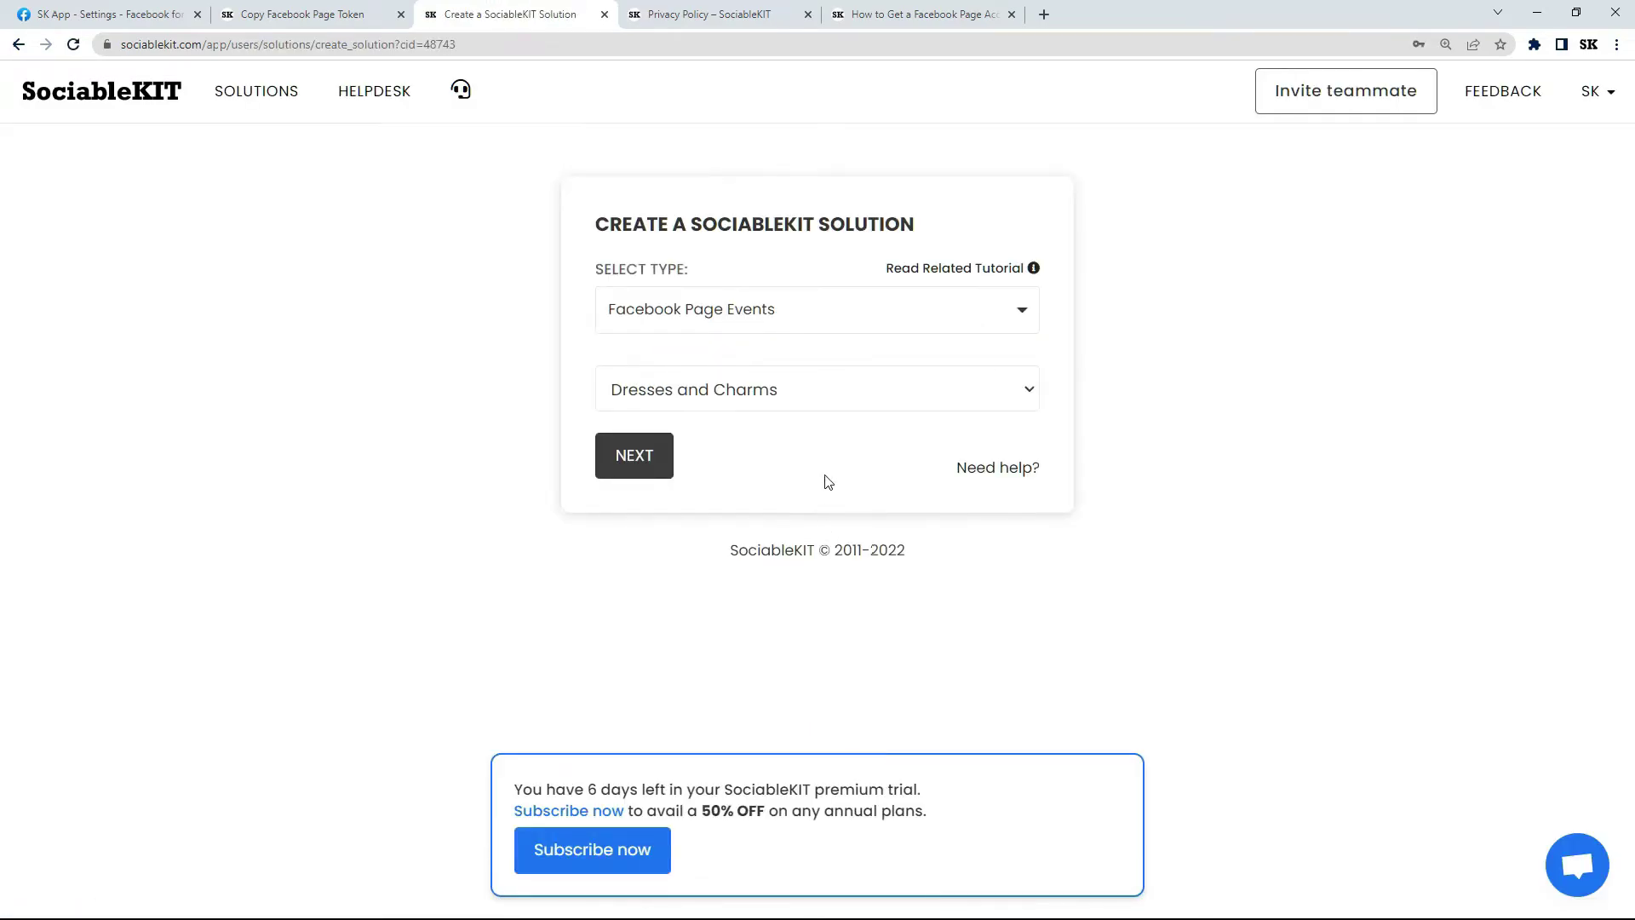
click(250, 100)
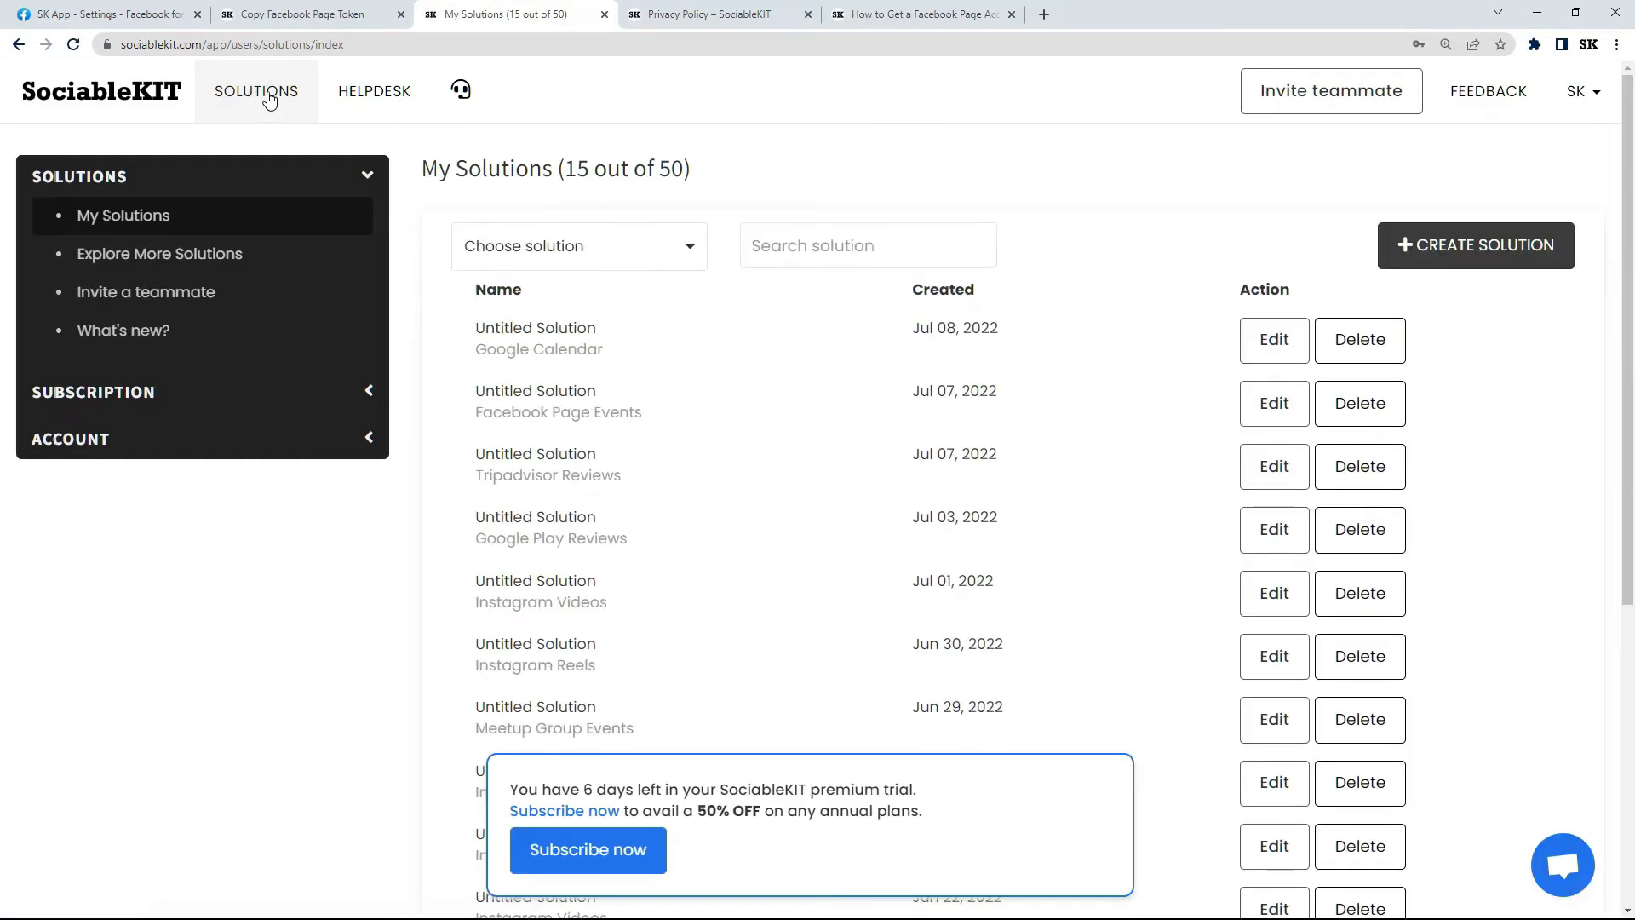
Paste the Posted By DSM token into Facebook Page Events' Page access token, save, and recheck after reload.
click(1261, 405)
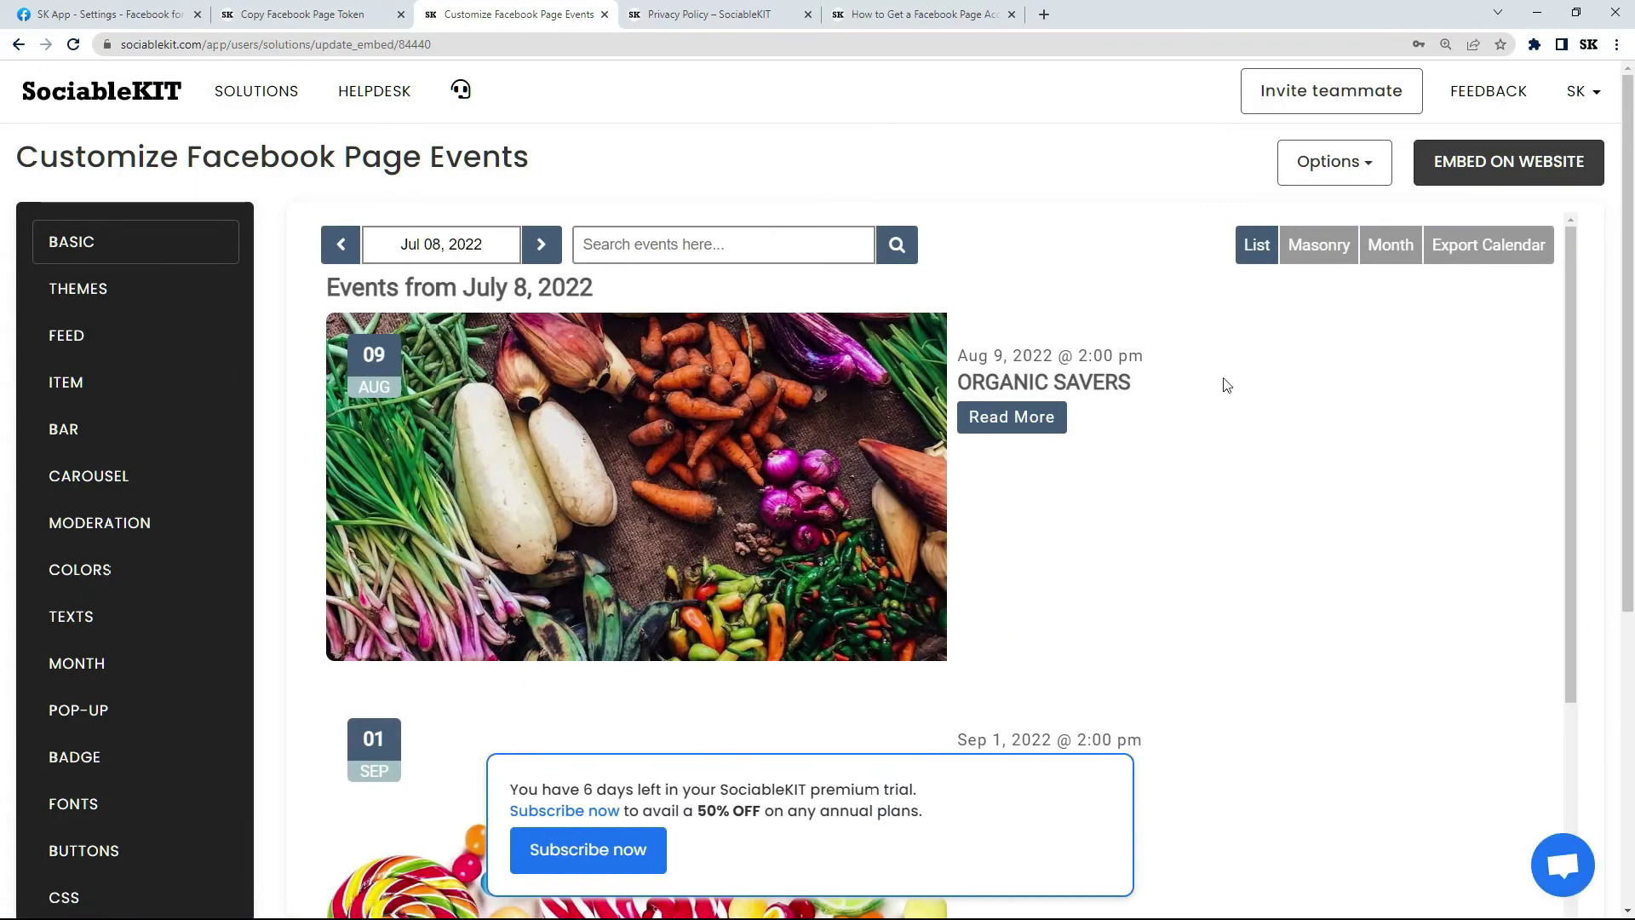
click(173, 247)
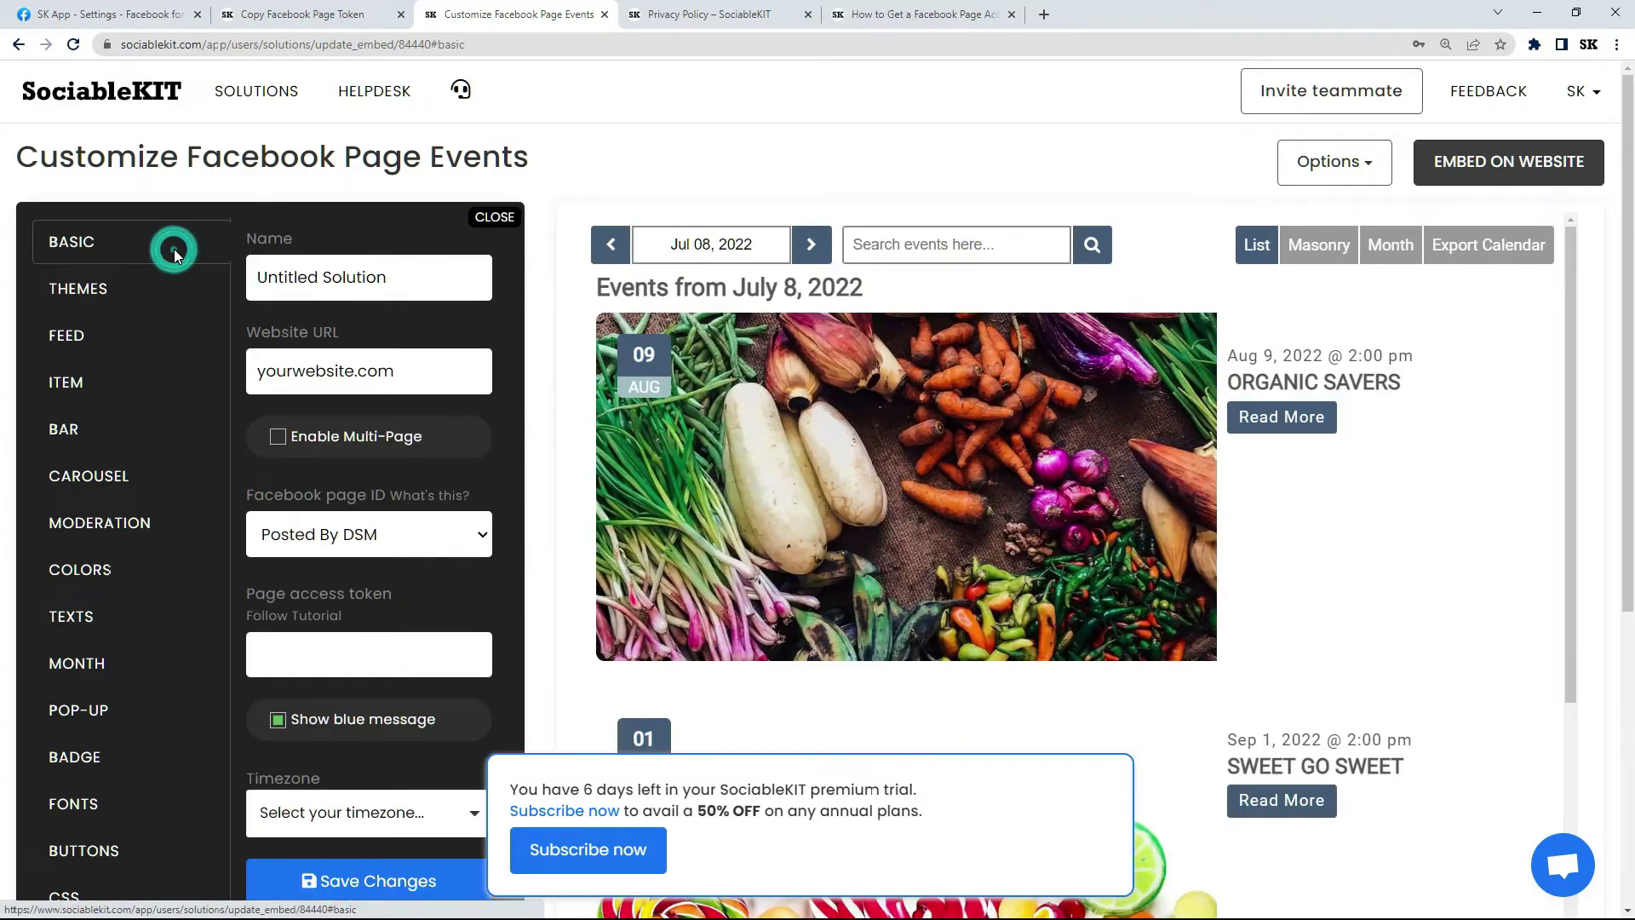
click(368, 651)
right_click(368, 652)
click(415, 784)
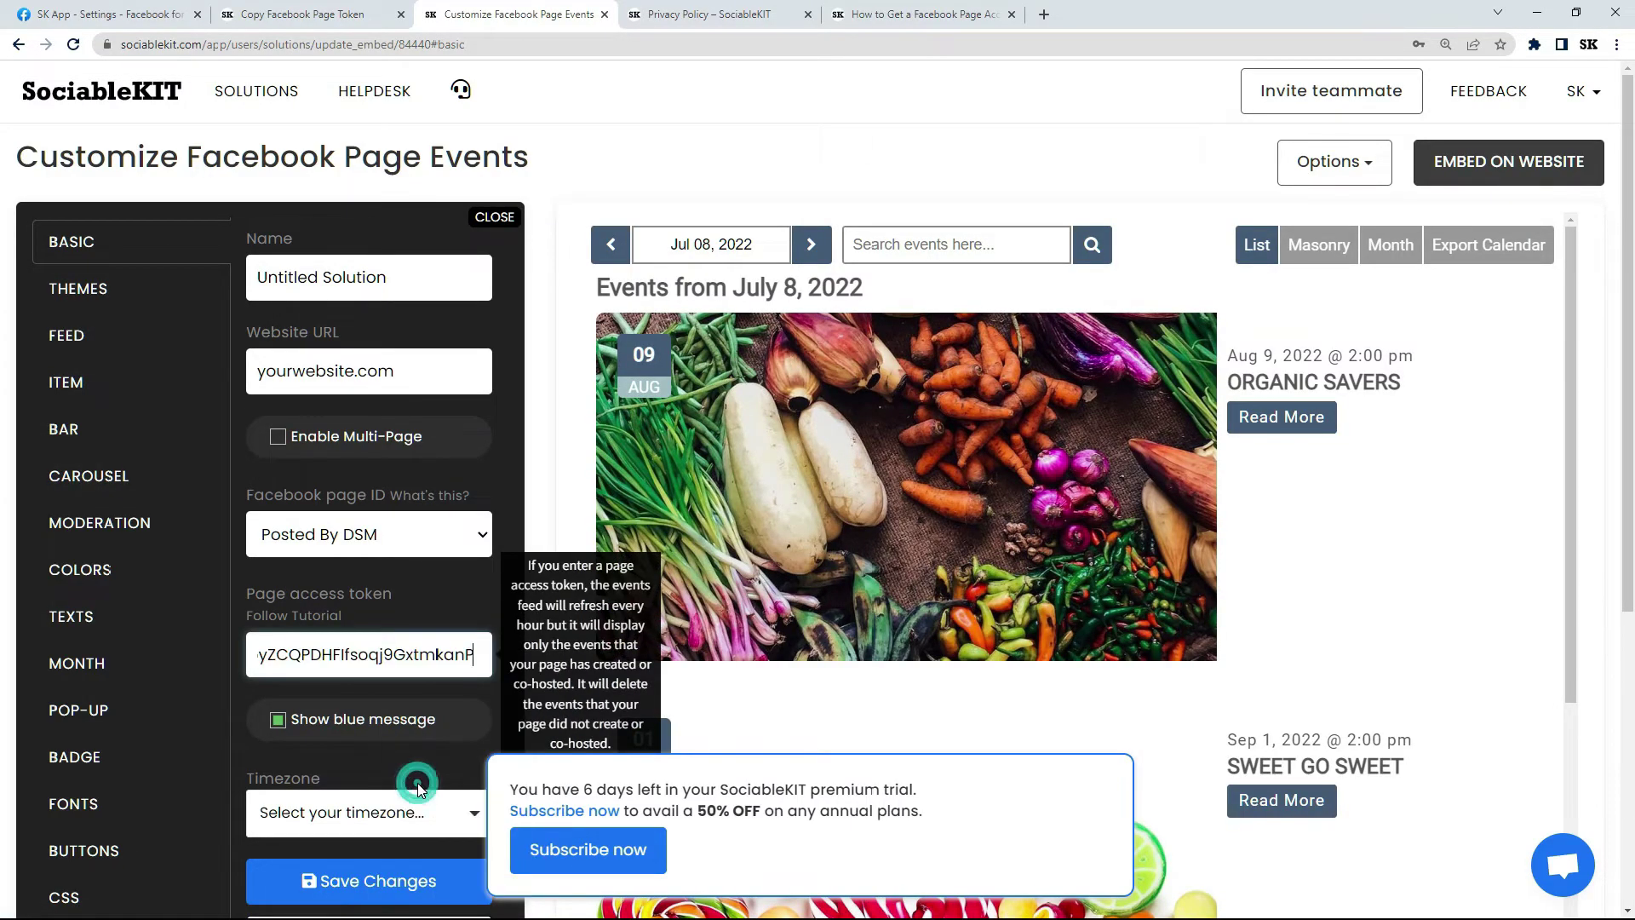
click(401, 882)
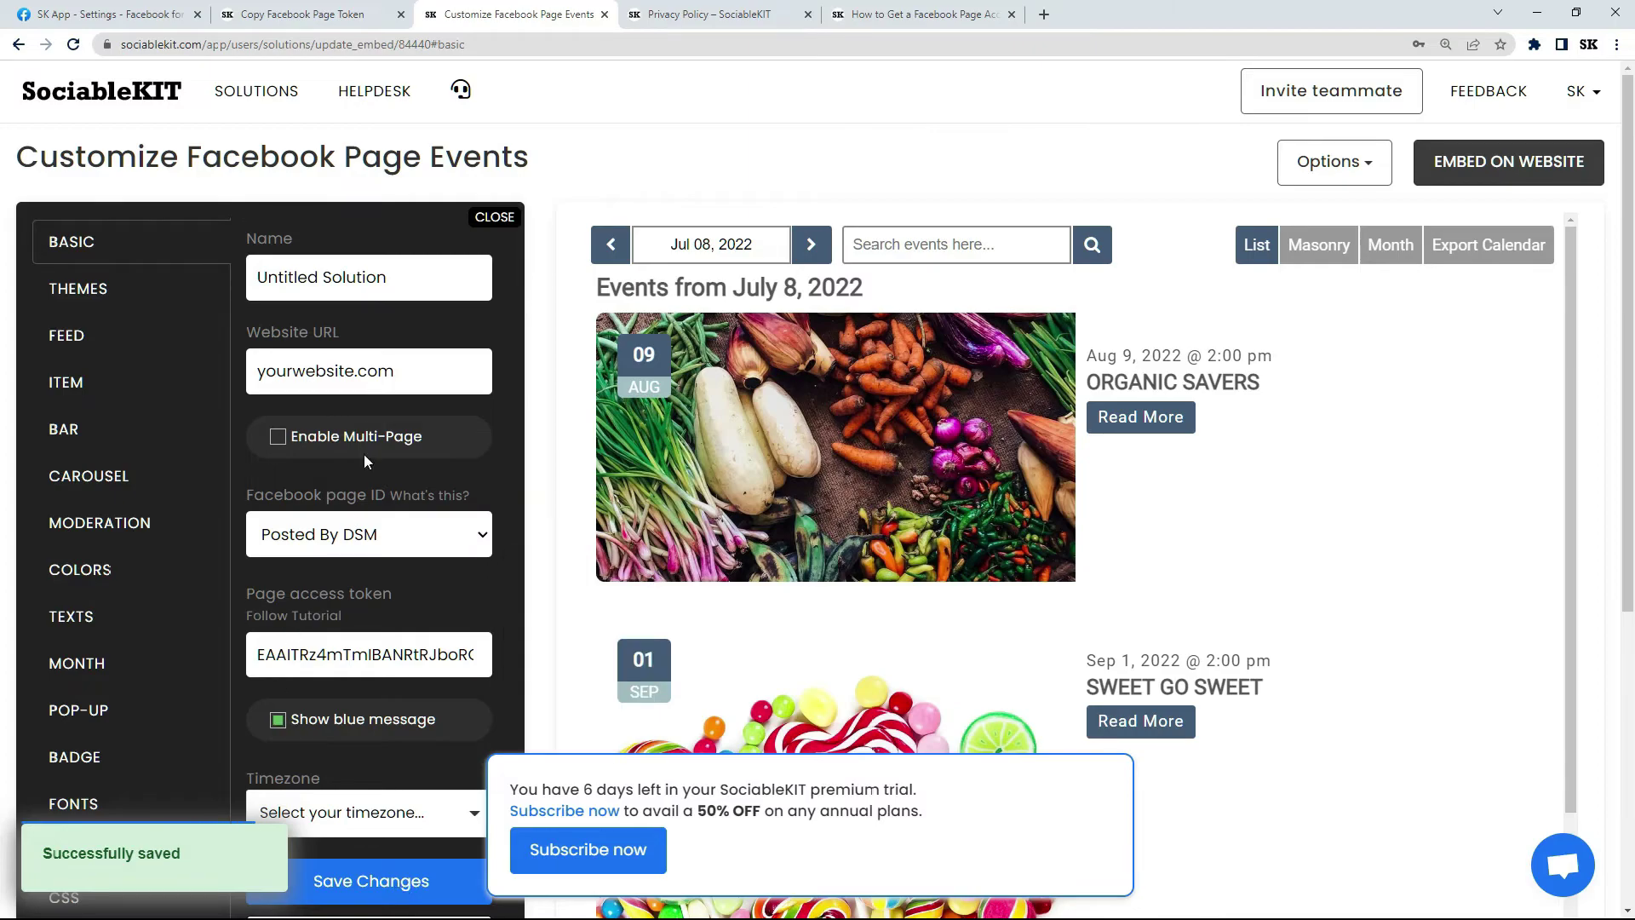
click(70, 47)
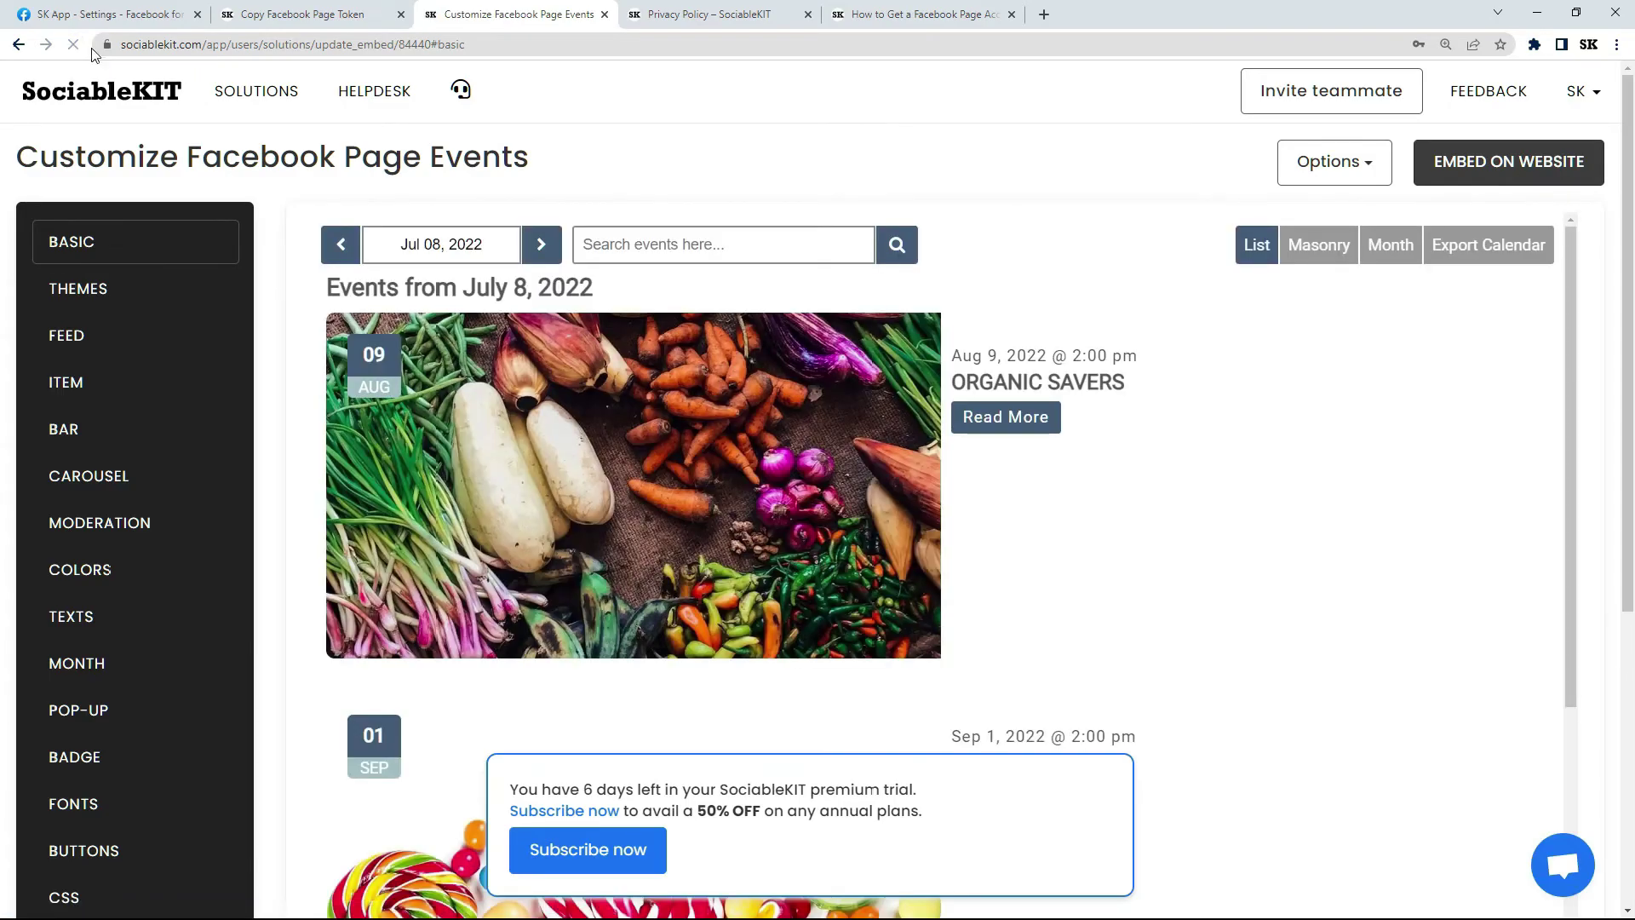
click(148, 242)
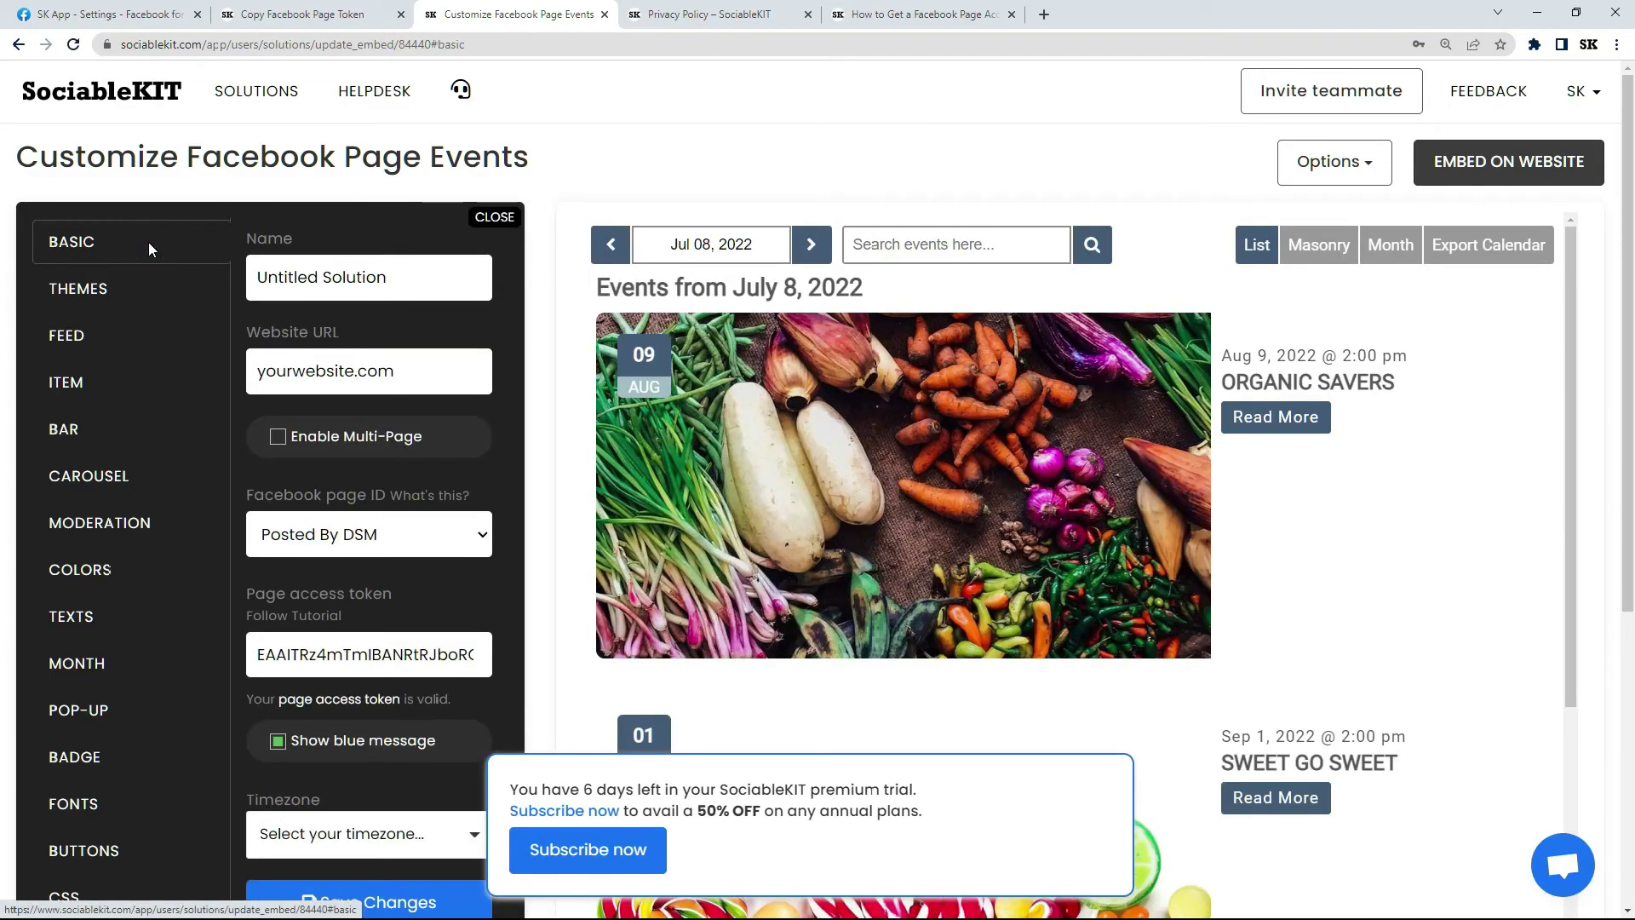
click(351, 700)
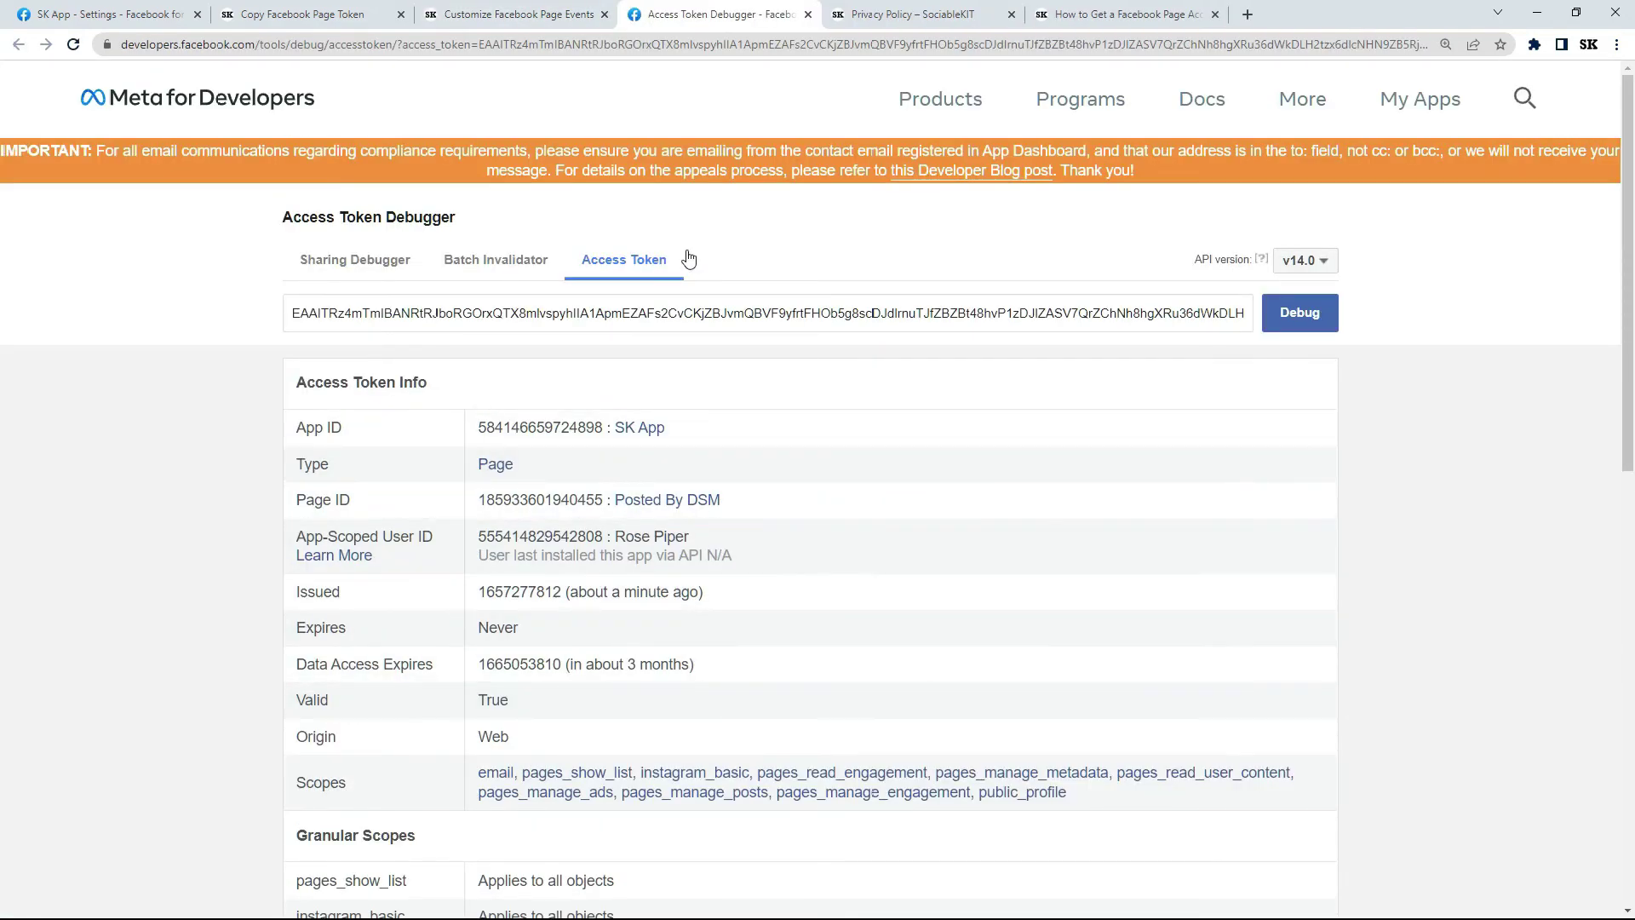
click(810, 15)
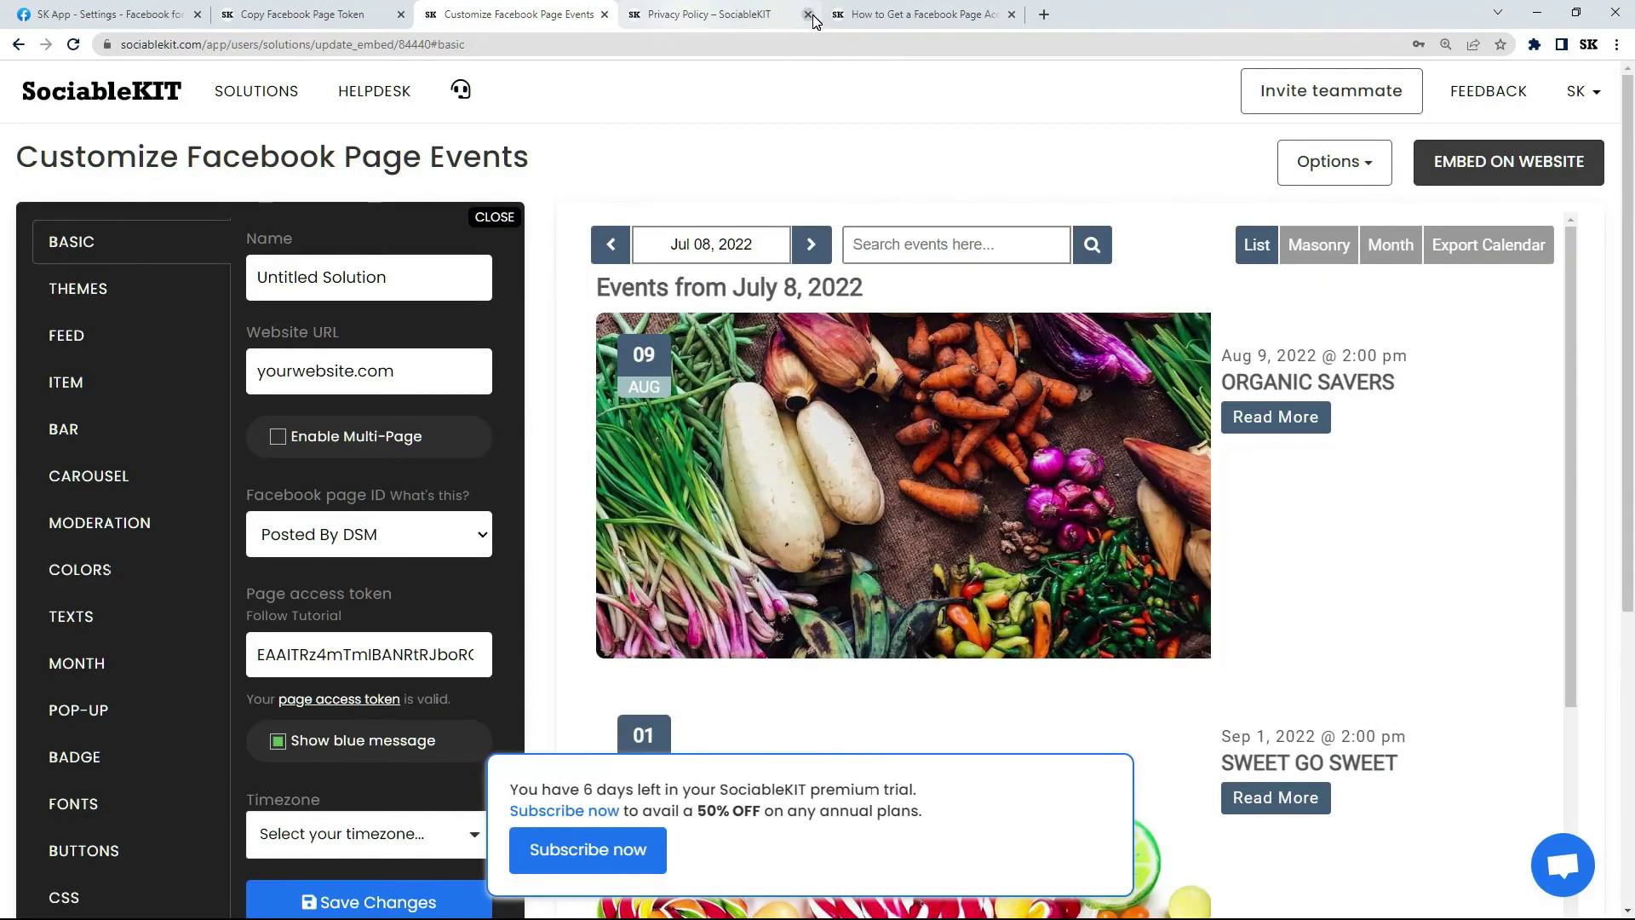